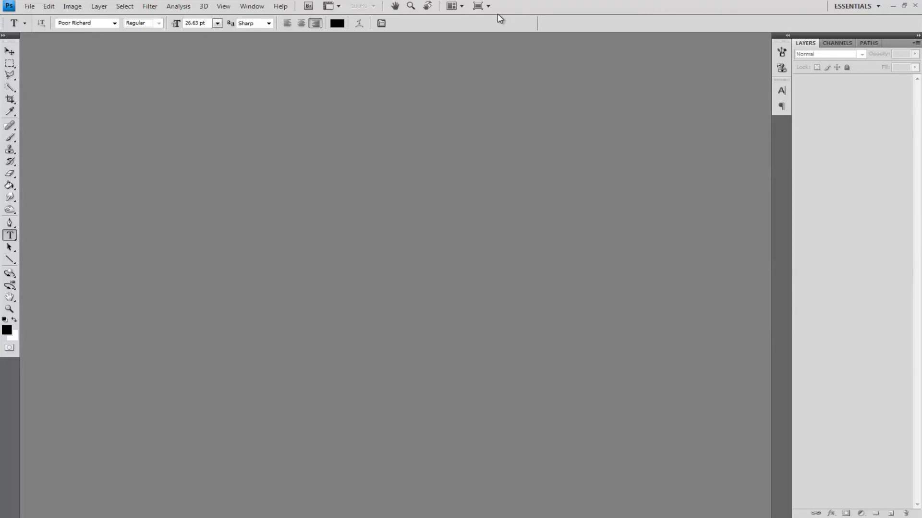
Step: Create a blank document named Lower_Third using the Film & Video HDTV 1080p/29.97 preset
click(29, 8)
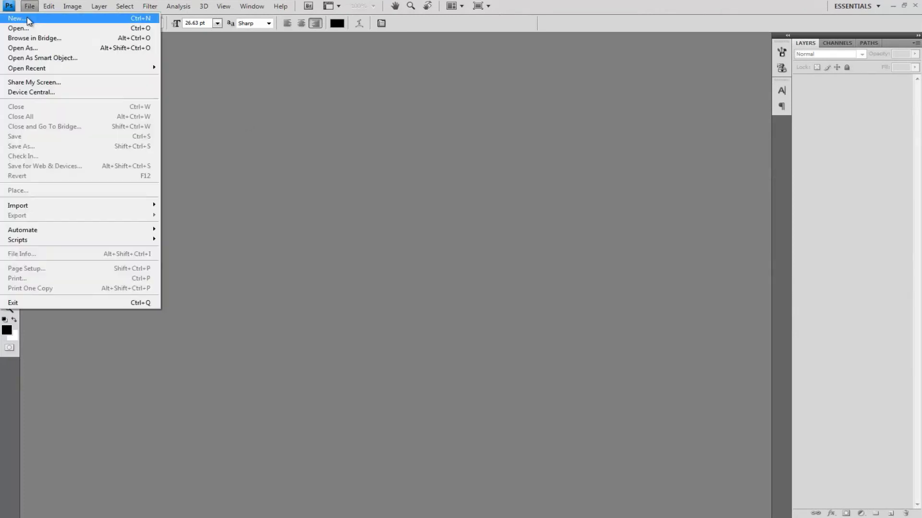
click(21, 17)
text(Lower_Third)
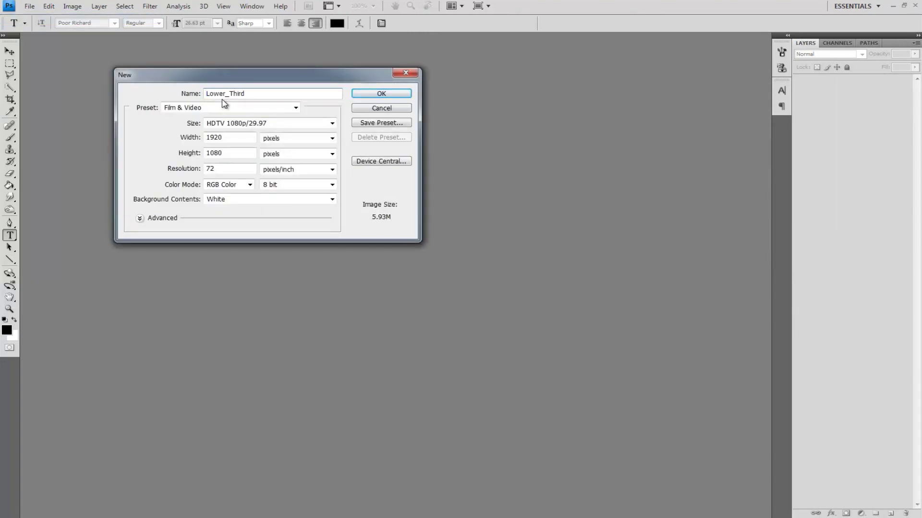
click(296, 107)
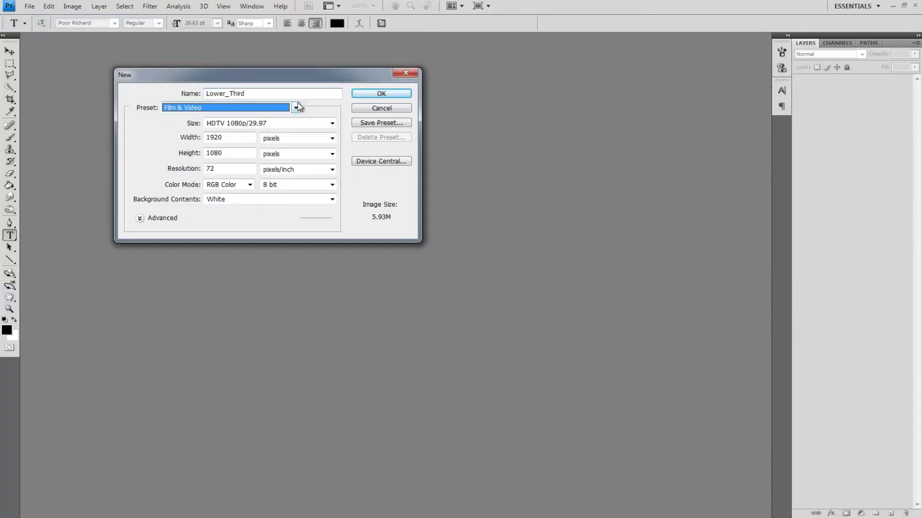
click(232, 195)
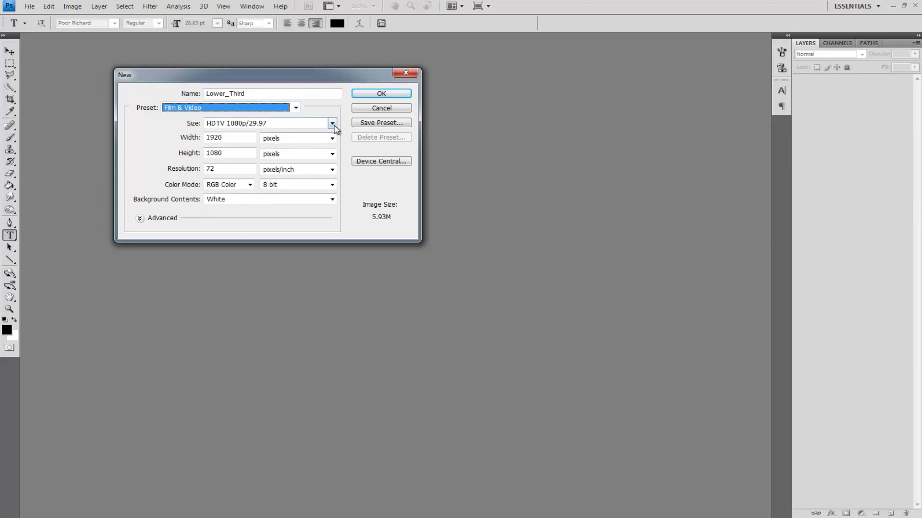
click(331, 124)
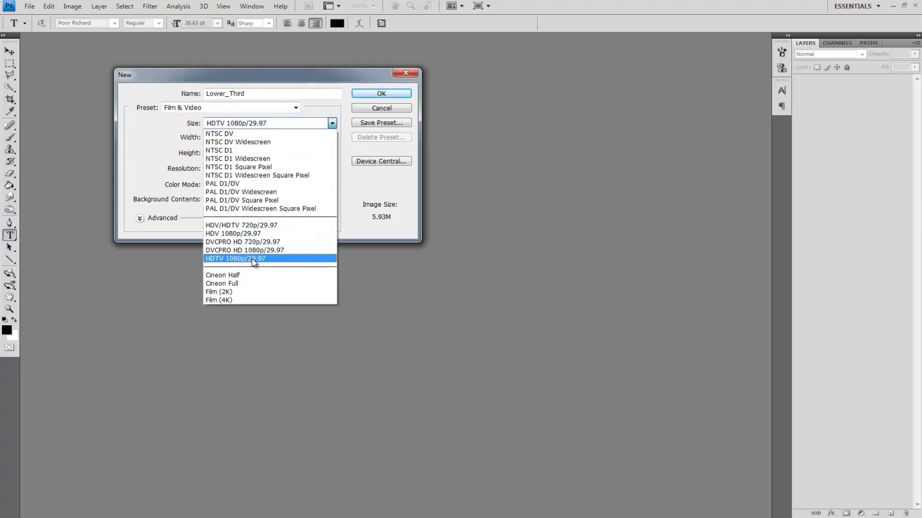
click(251, 259)
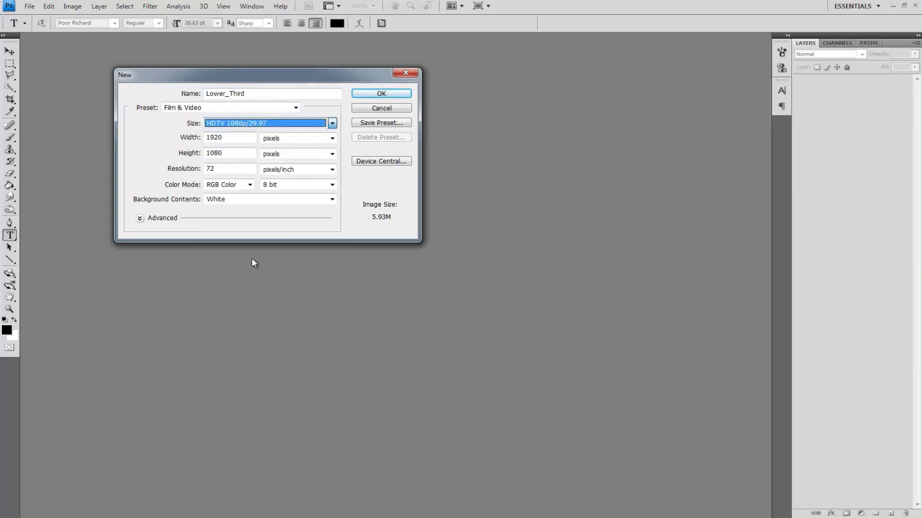
click(381, 95)
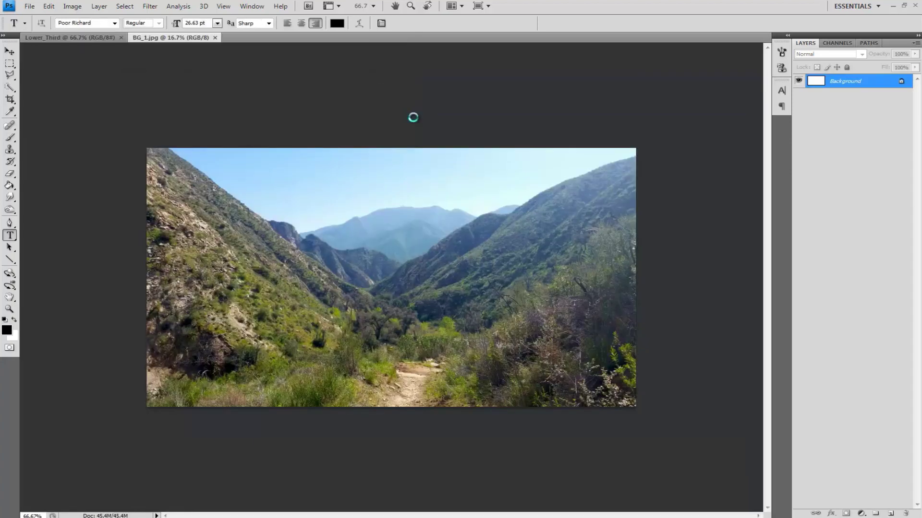
Step: Duplicate BG_1.jpg's Background layer into Lower_Third, then close BG_1.jpg
right_click(846, 82)
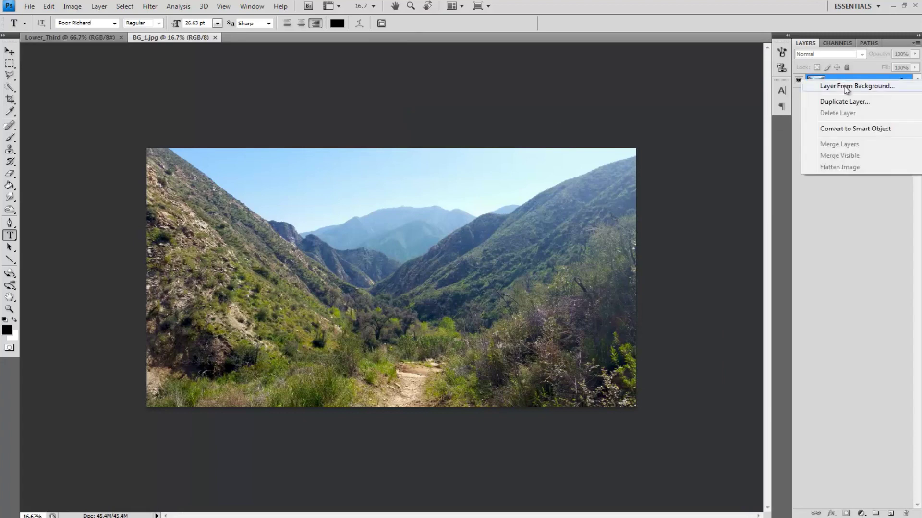
click(844, 100)
click(516, 203)
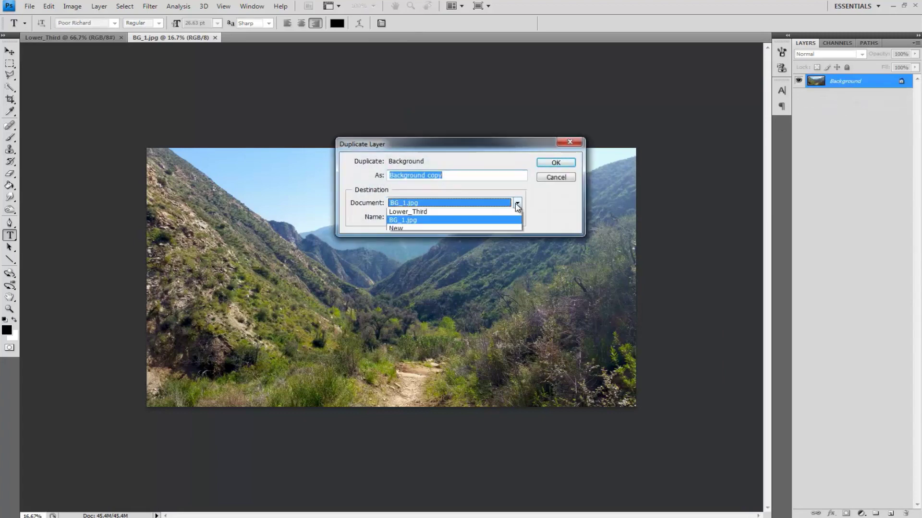
click(503, 216)
click(552, 162)
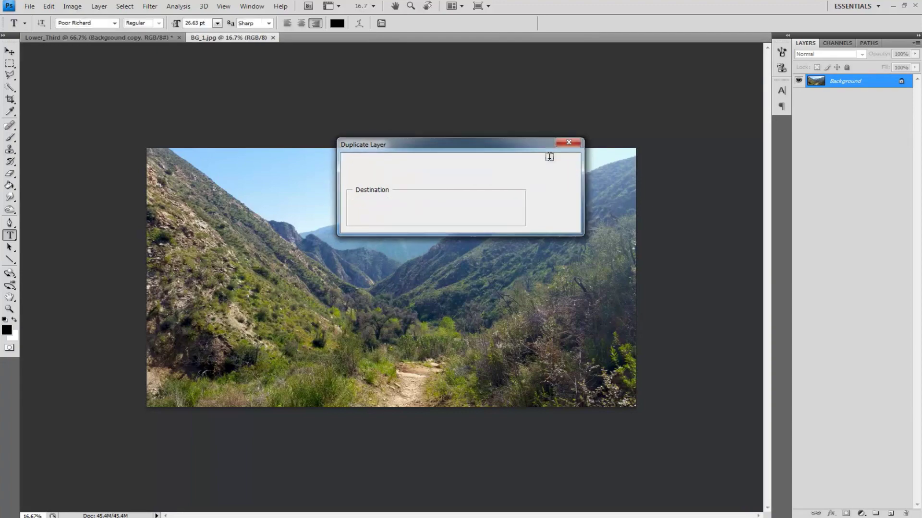
click(273, 37)
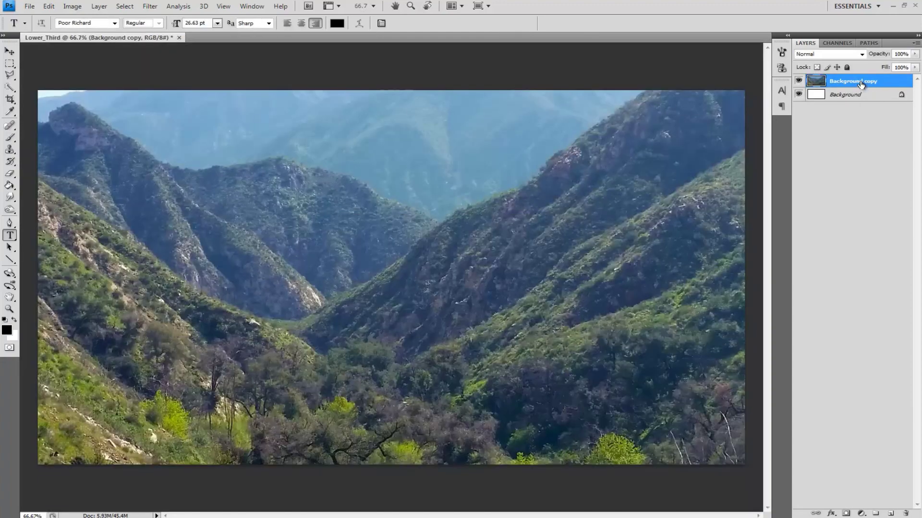
Step: Rename the copied layer to Angeles_Mountains
double_click(861, 83)
text(Angeles_Mountains)
key(Return)
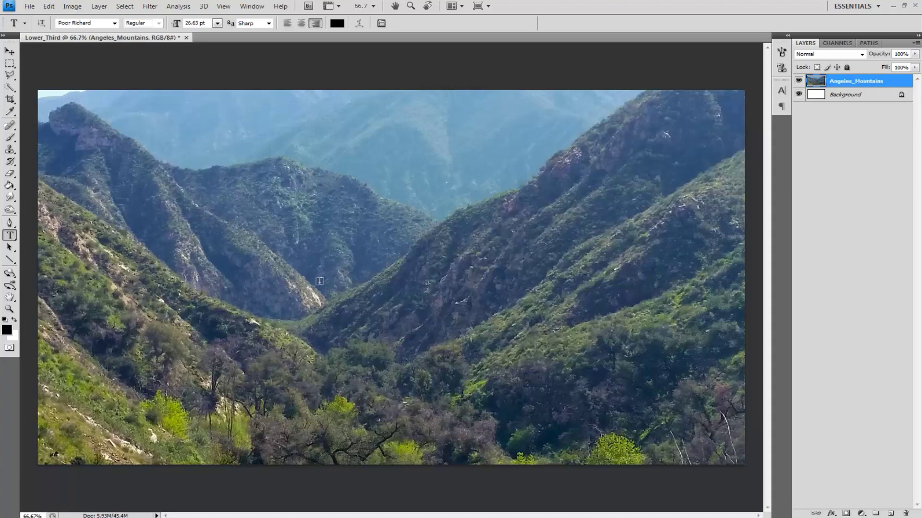
alt+scroll(337, 281, down, 4)
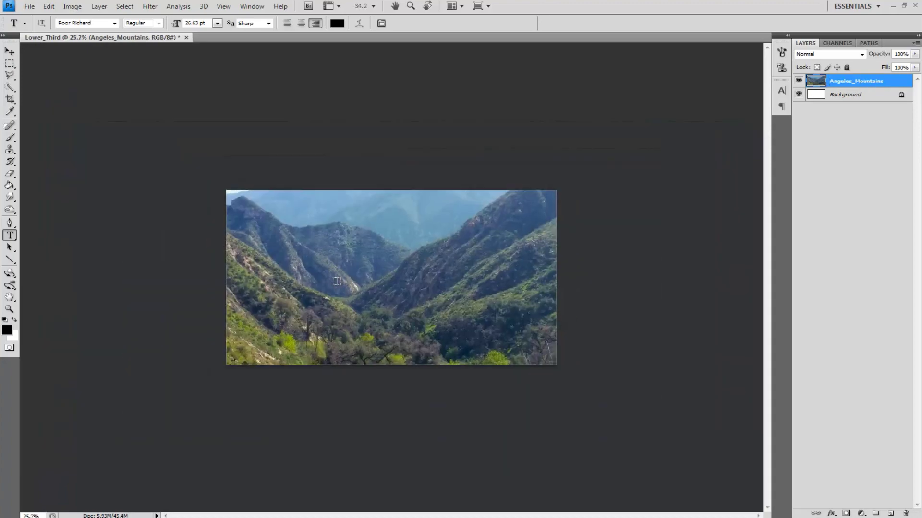
Step: Free Transform the mountain layer down to 37% and apply it
key(ctrl+t)
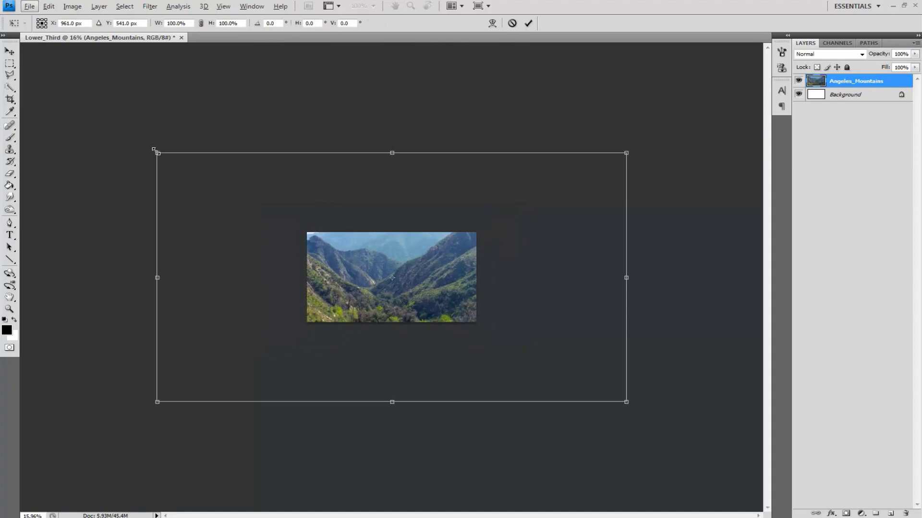
click(190, 21)
text(37%)
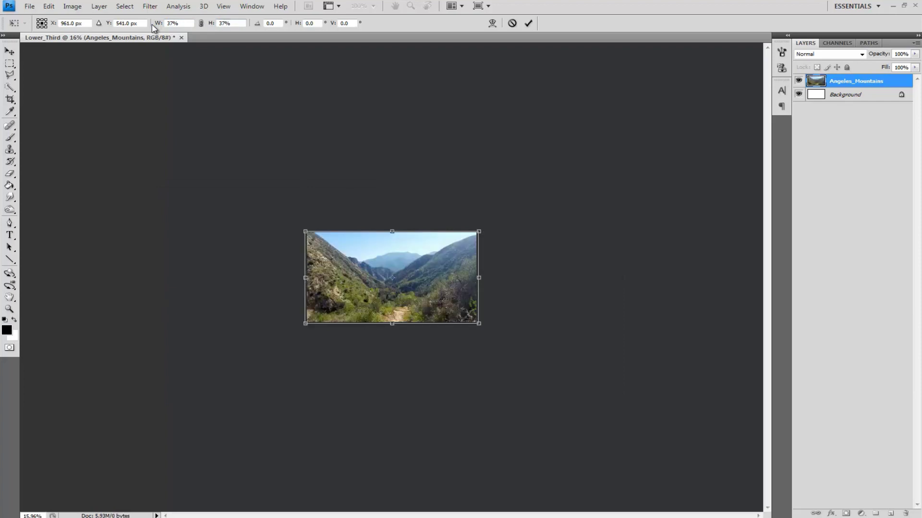
text(t)
key(Return)
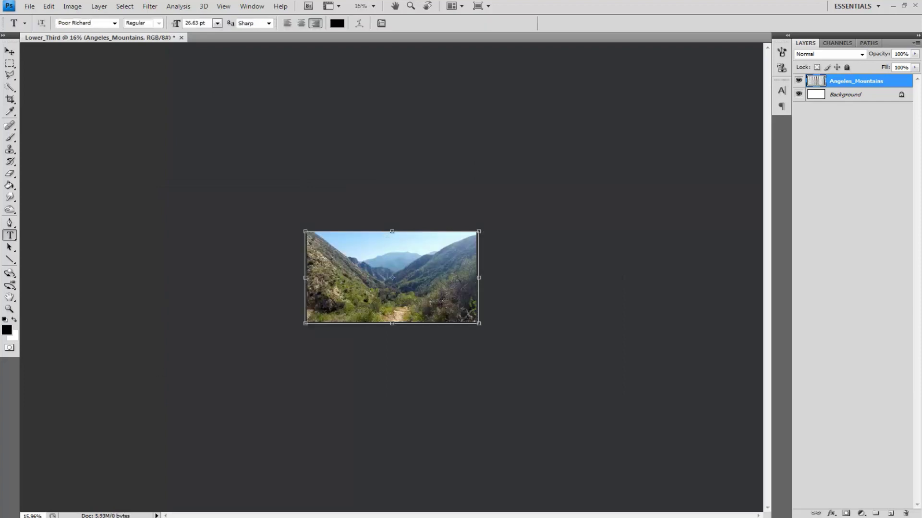
click(9, 309)
Step: Fit the image on screen and add new empty layers LT_Bottom and LT_Top
right_click(399, 269)
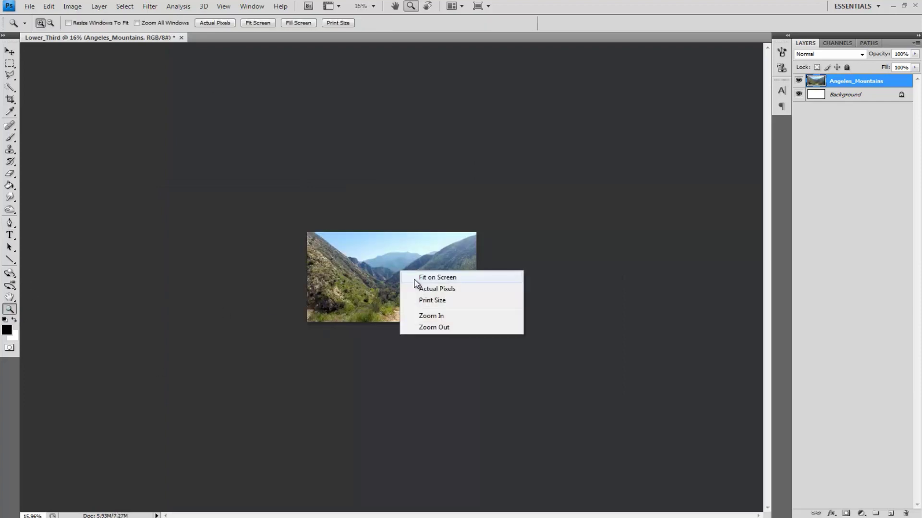
click(424, 278)
key(ctrl+shift+n)
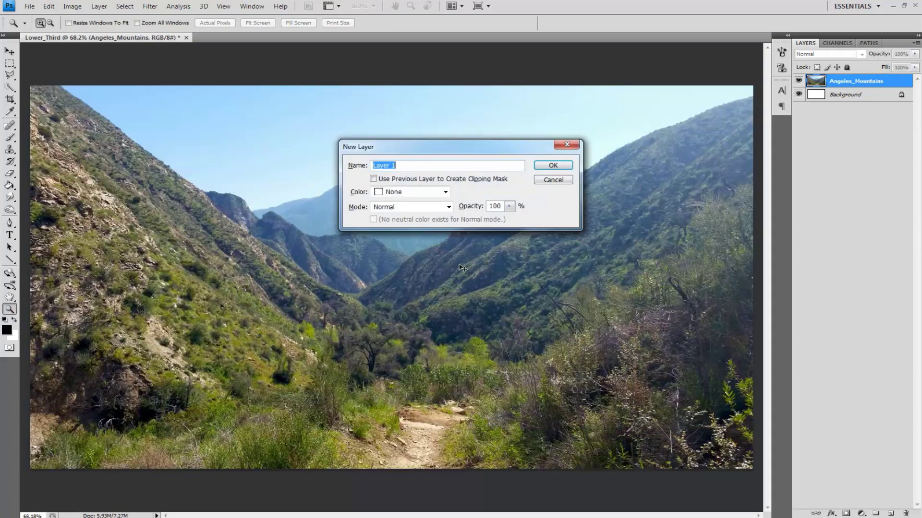
text(LT_Bottom)
key(Return)
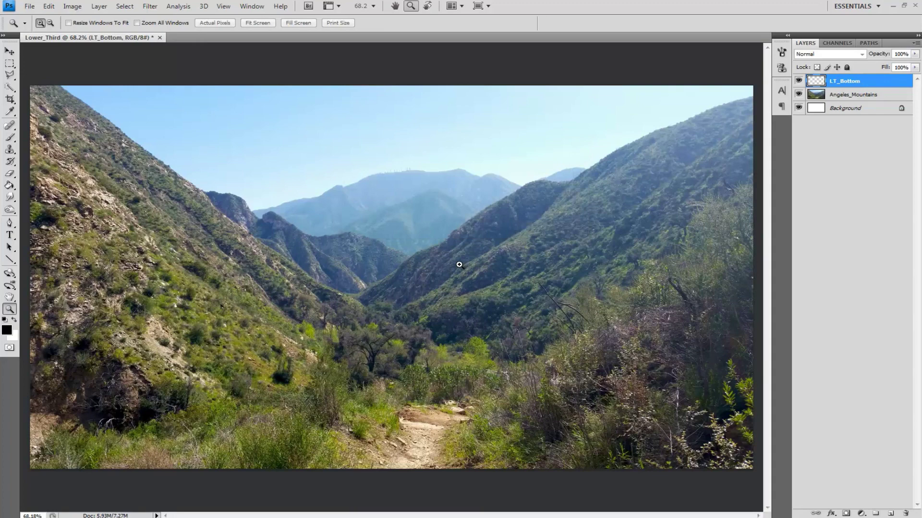
key(ctrl+shift+n)
text(LT_Top)
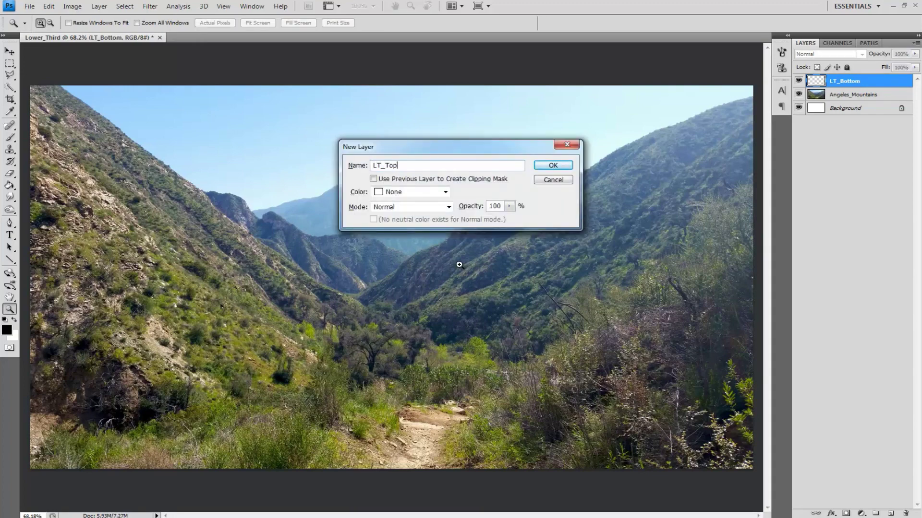
key(Return)
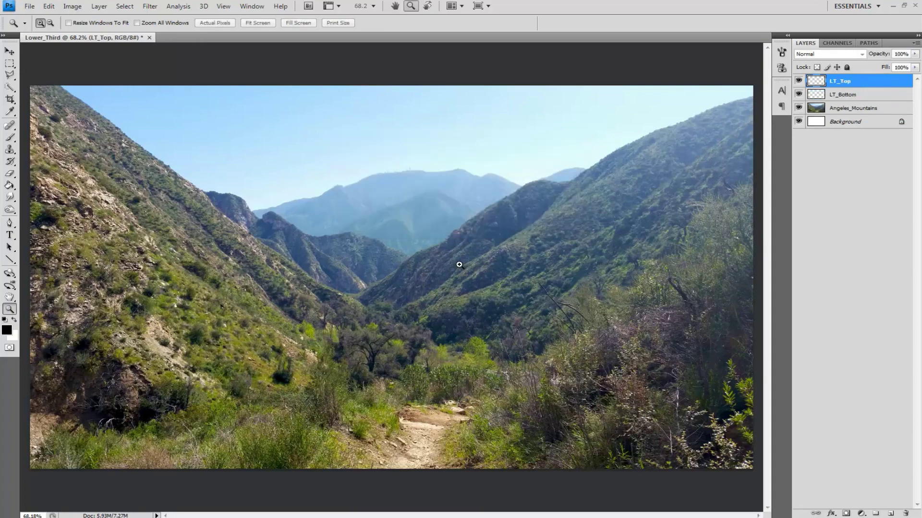
Step: Mark the lower-left top bar area with a rectangular selection and make LT_Top active
click(9, 63)
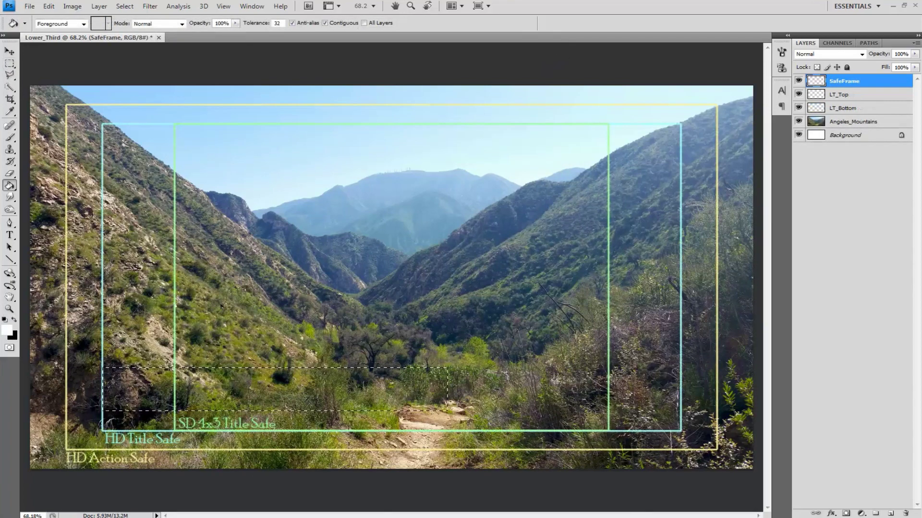
key(ctrl+shift+d)
click(843, 96)
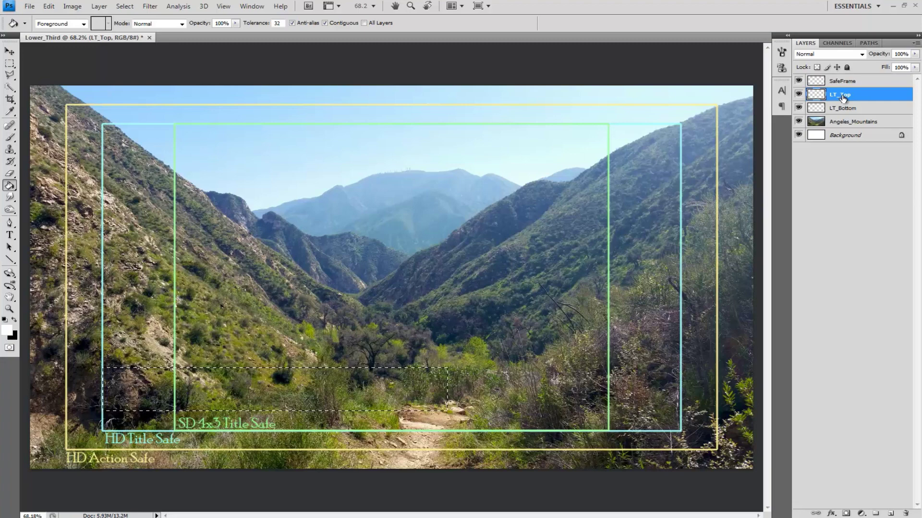
Step: Fill the top bar white on LT_Top and a thin strip beneath it on LT_Bottom
click(270, 402)
key(ctrl+d)
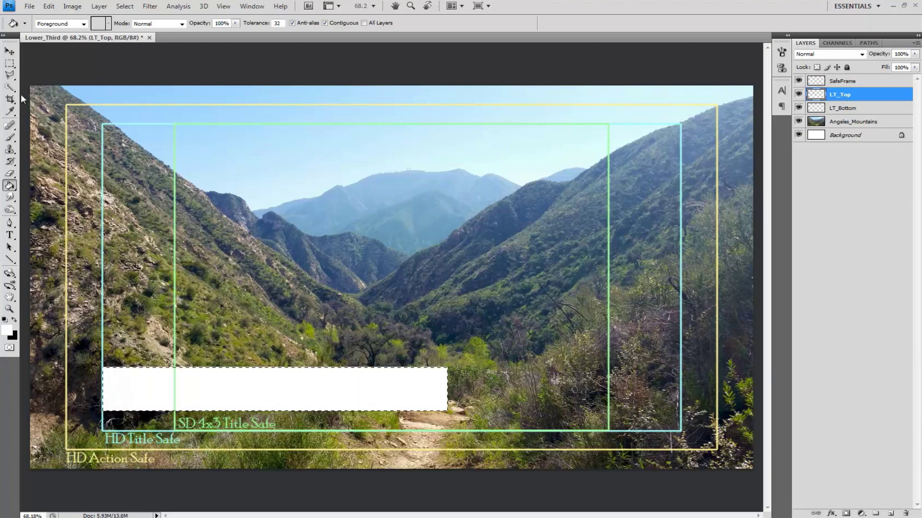
key(m)
drag(175, 430, 435, 411)
click(857, 110)
key(g)
click(308, 421)
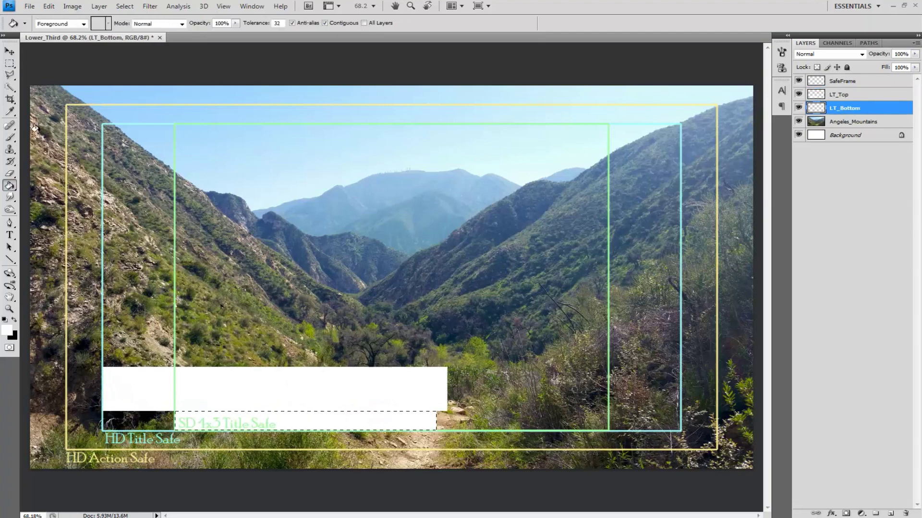
key(m)
key(ctrl+d)
Step: Duplicate LT_Bottom as LT_Bottom_Ctrl with 11% opacity
drag(864, 110, 891, 513)
double_click(871, 109)
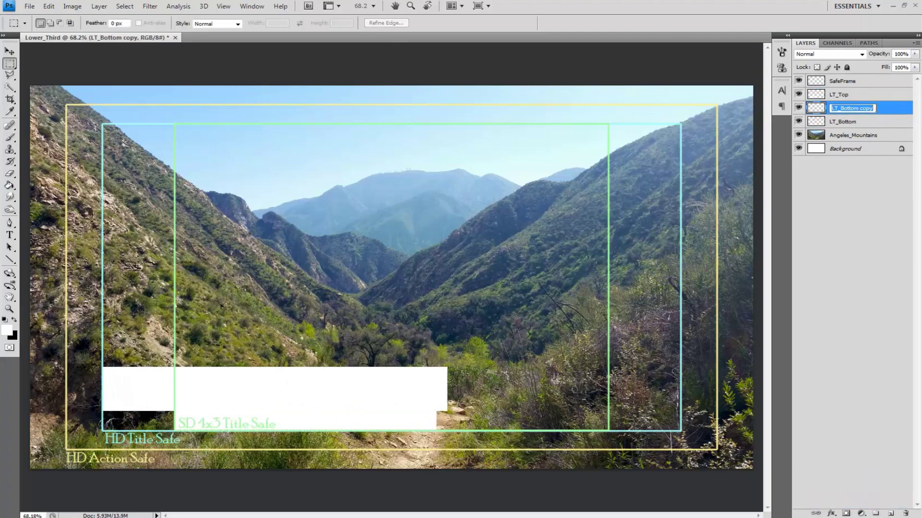
drag(873, 109, 862, 110)
text(_Ctrl)
key(Return)
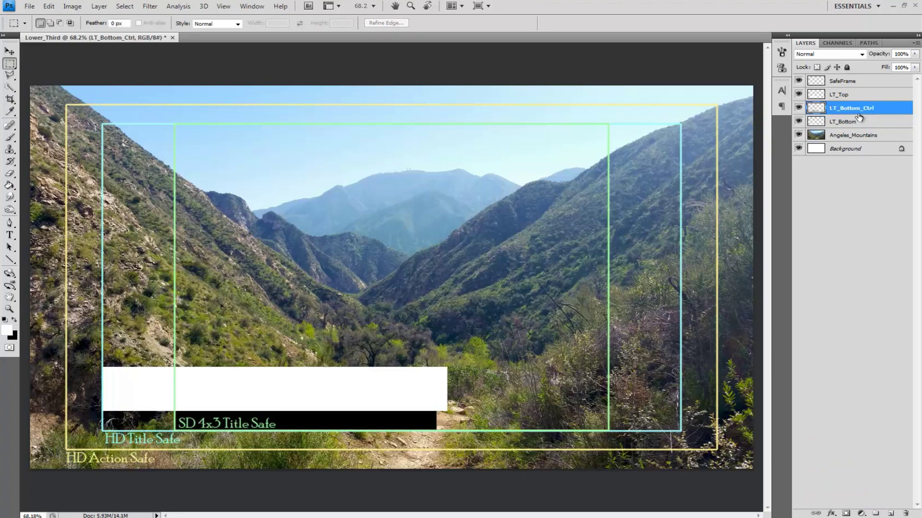
click(908, 52)
text(11)
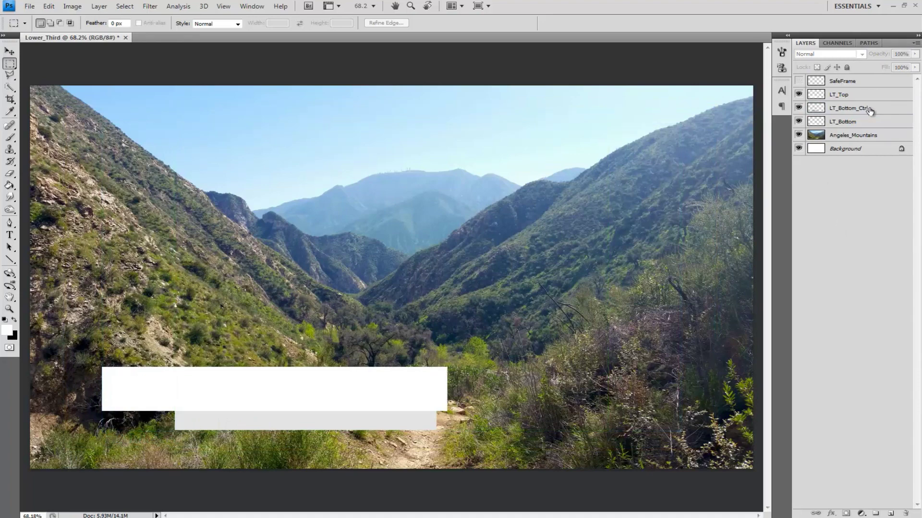
click(870, 109)
Step: Duplicate LT_Bottom_Ctrl and name the copy Shadow_1
drag(869, 109, 891, 514)
double_click(860, 109)
text(Shad)
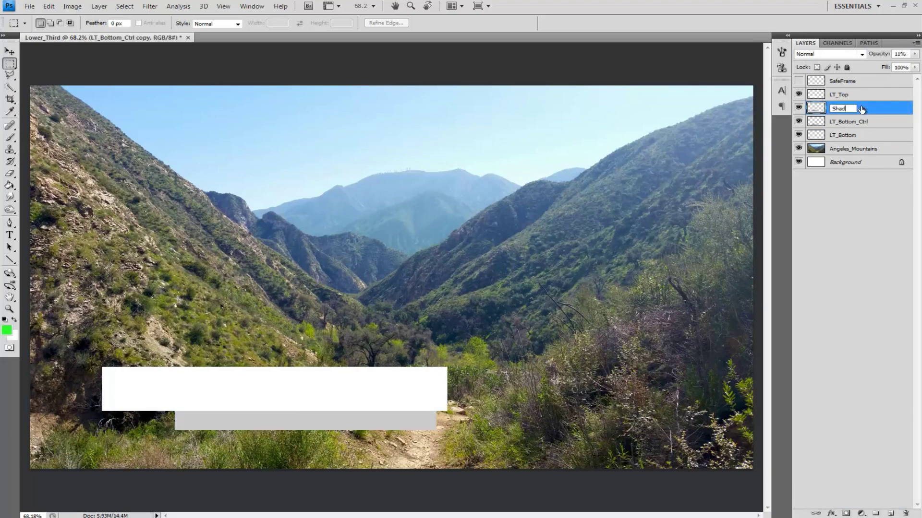
text(ow_1)
key(Return)
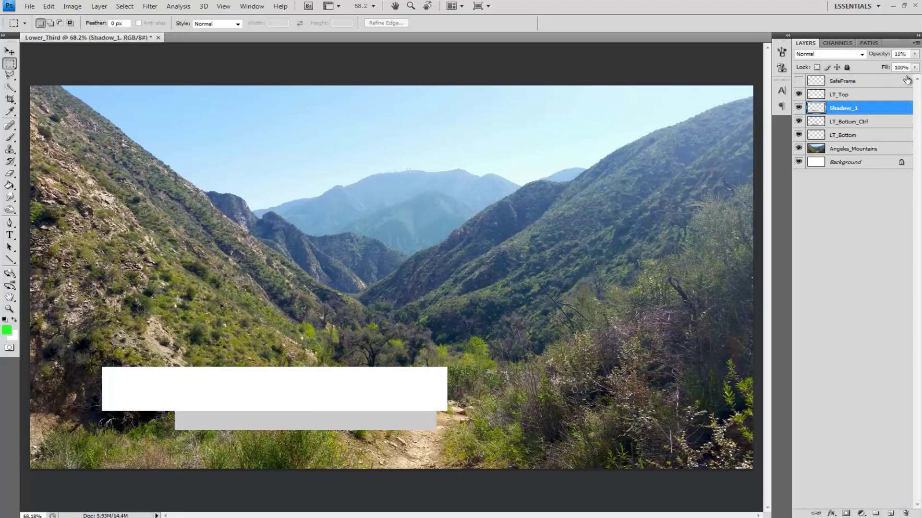
Step: Add a layer mask to Shadow_1 from its strip selection, then deselect
ctrl+click(817, 112)
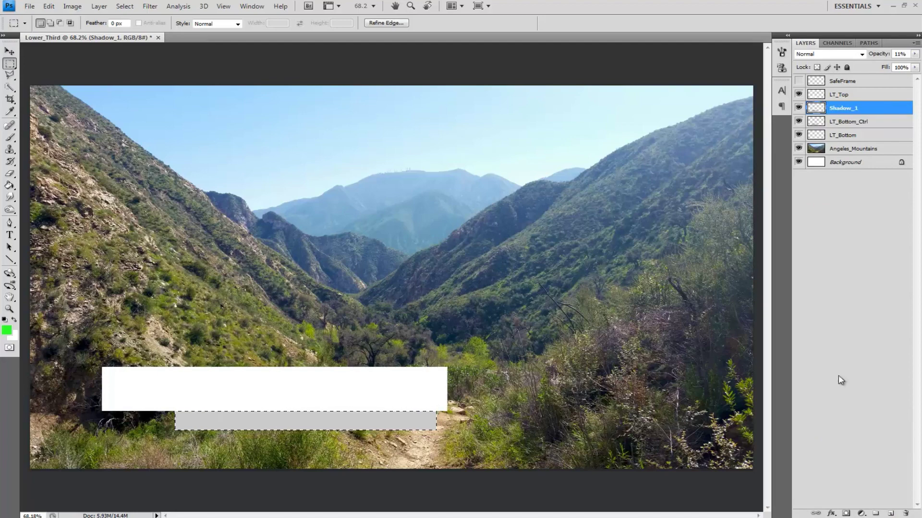
click(846, 513)
click(812, 108)
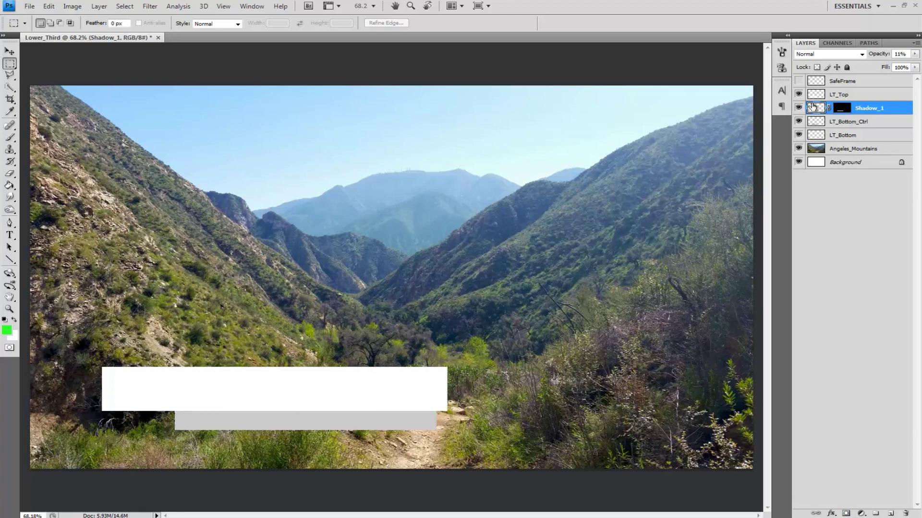
ctrl+click(817, 115)
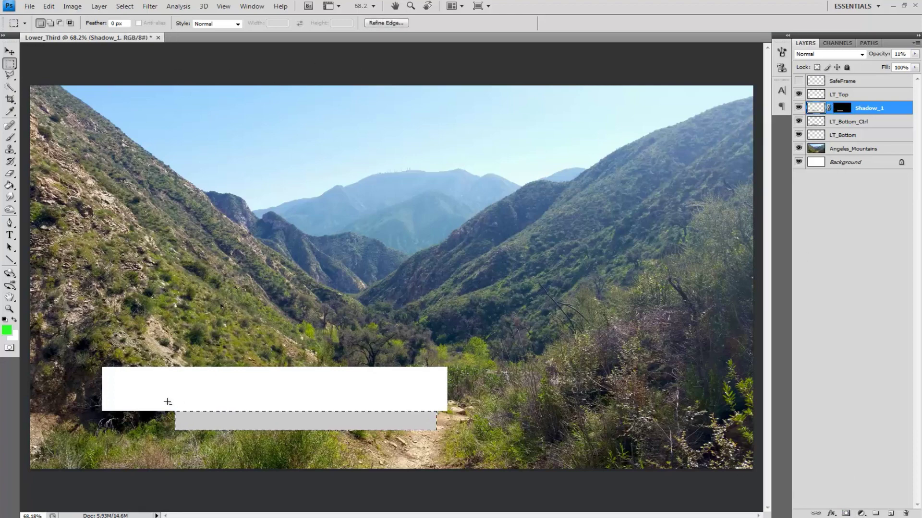
drag(167, 401, 445, 414)
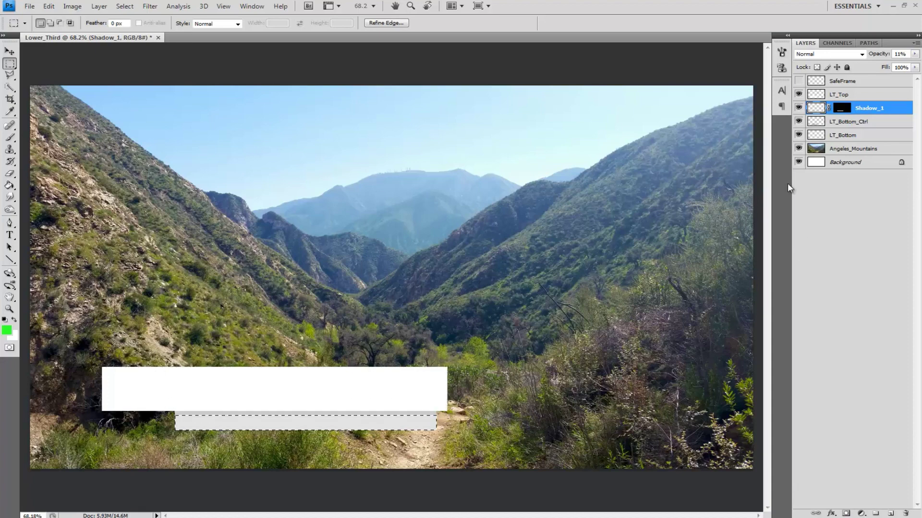
key(ctrl+d)
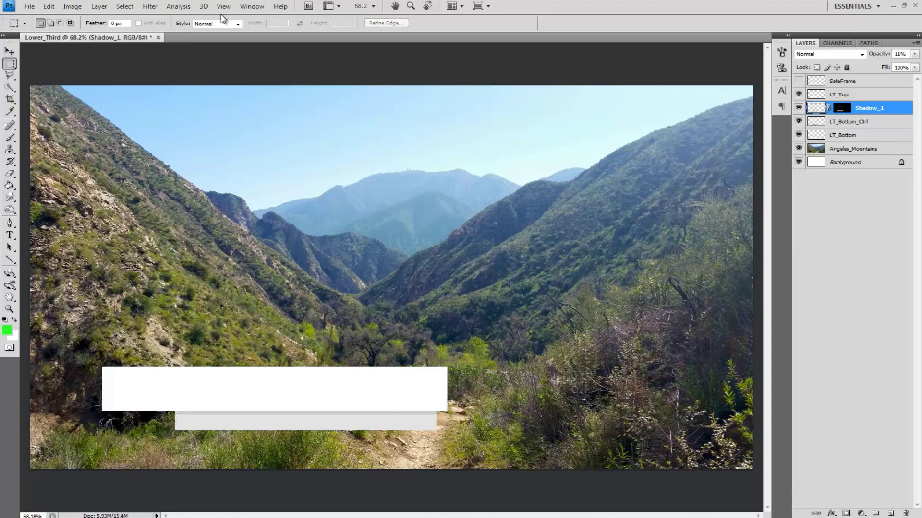
Step: Apply a 2.5-pixel Gaussian Blur to Shadow_1
click(150, 6)
mouse_move(123, 94)
click(191, 131)
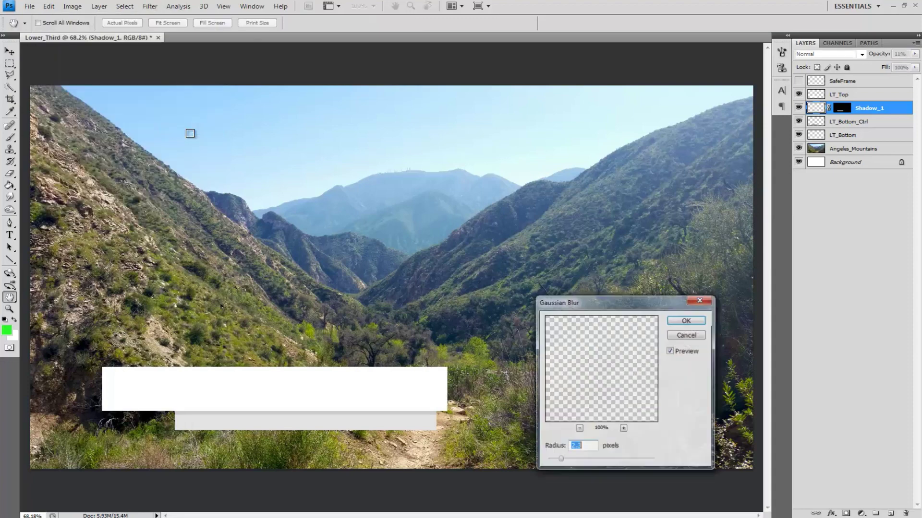
text(2)
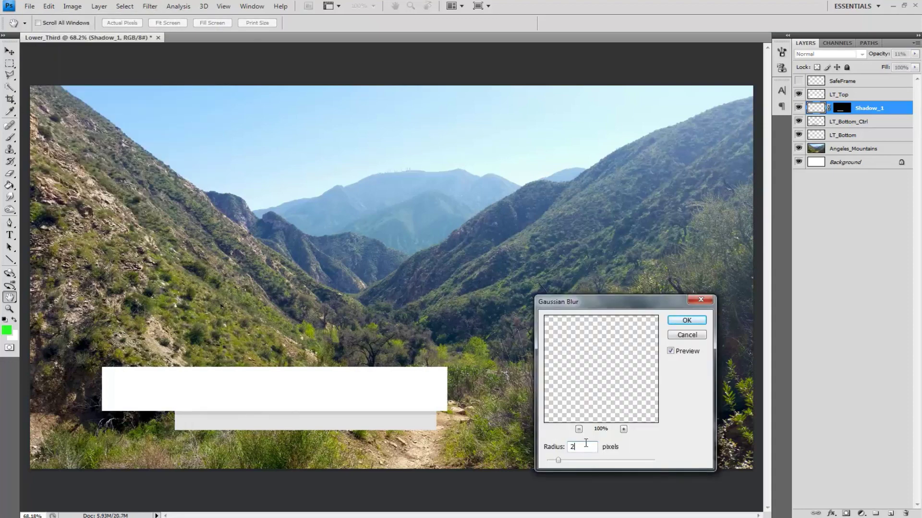
text(.5)
click(684, 320)
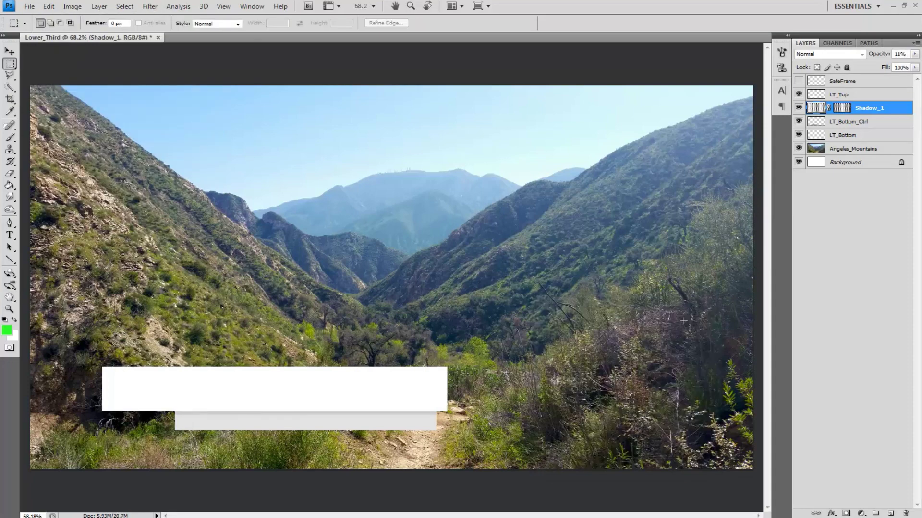
double_click(900, 54)
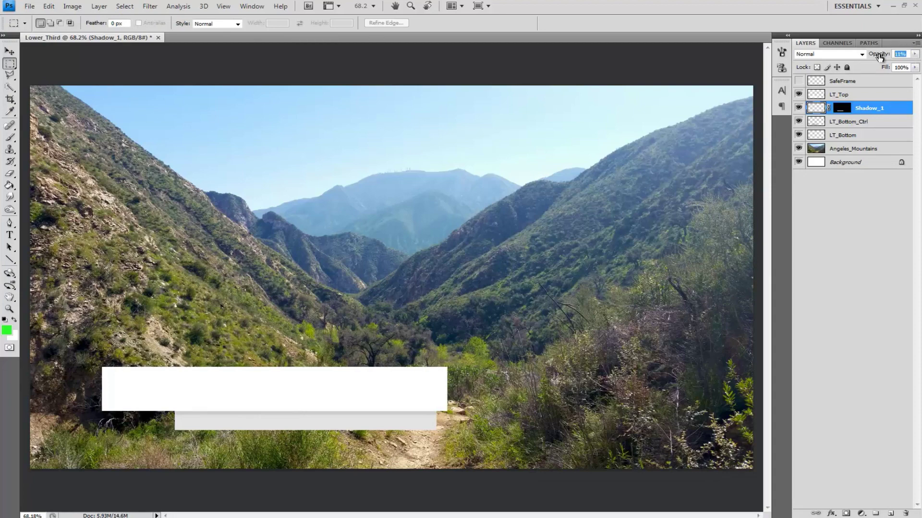
Step: Set Shadow_1's opacity to 42% and trim the selection to a sliver at the white bar's right end
text(42)
click(846, 208)
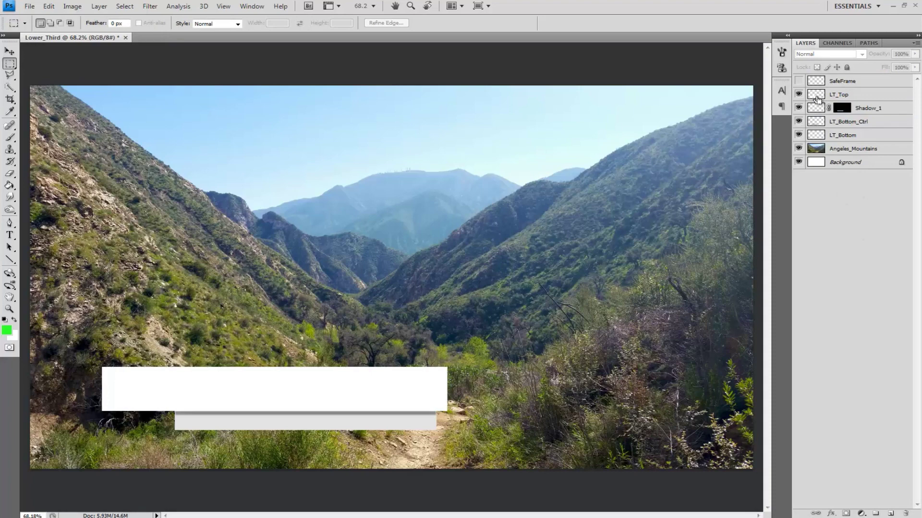
click(59, 22)
drag(74, 346, 118, 378)
drag(240, 427, 438, 424)
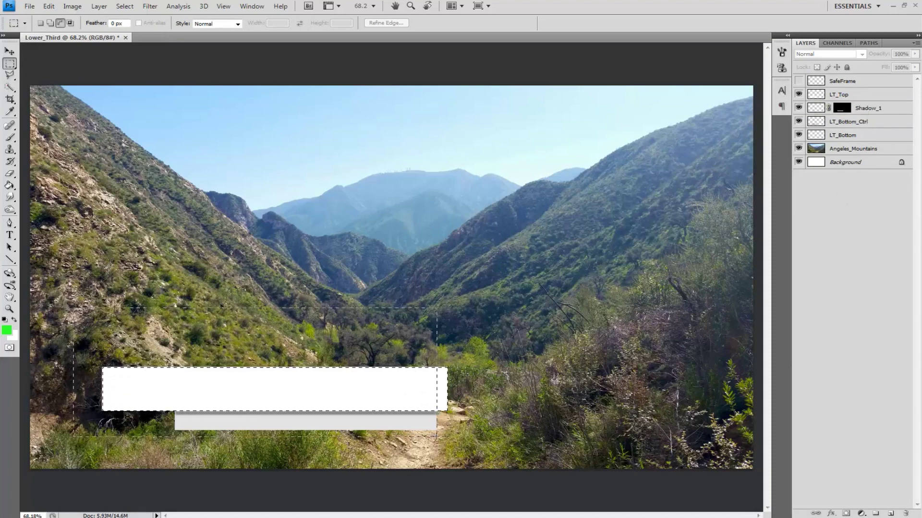
Step: Fill the white bar's right-end sliver bright green on LT_Top
click(818, 96)
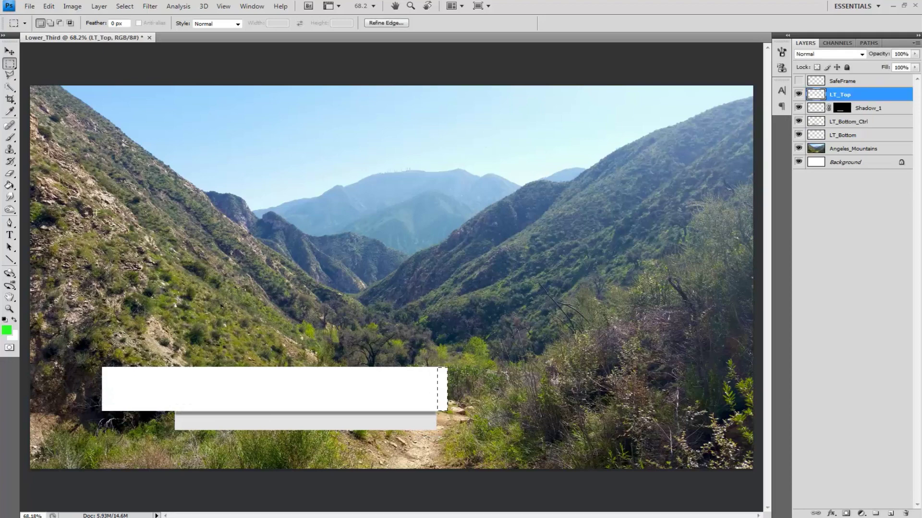
key(i)
click(7, 330)
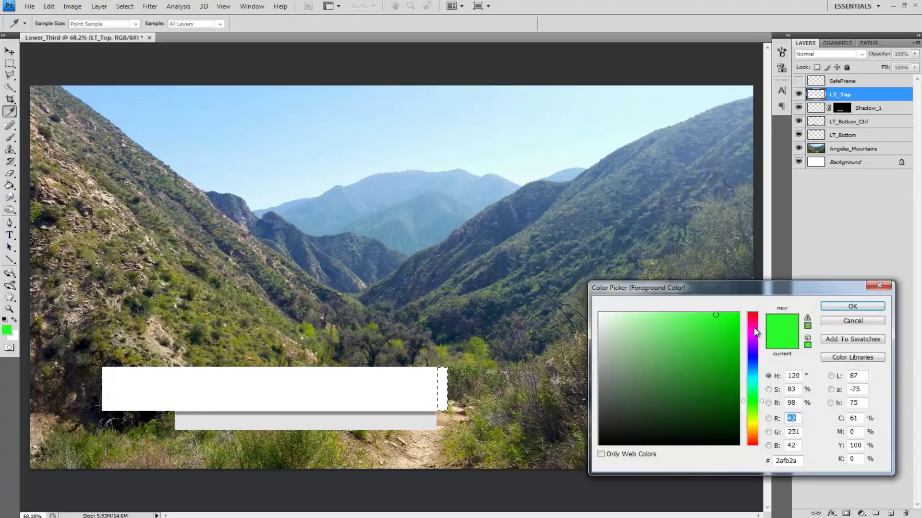
click(724, 322)
click(852, 307)
key(g)
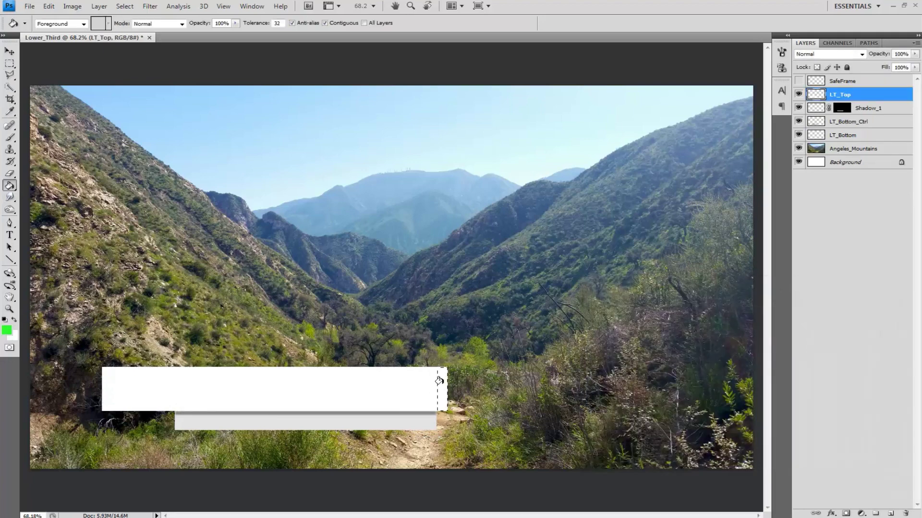
click(442, 388)
Step: Fill a sliver at the grey strip's right end green on LT_Bottom
key(m)
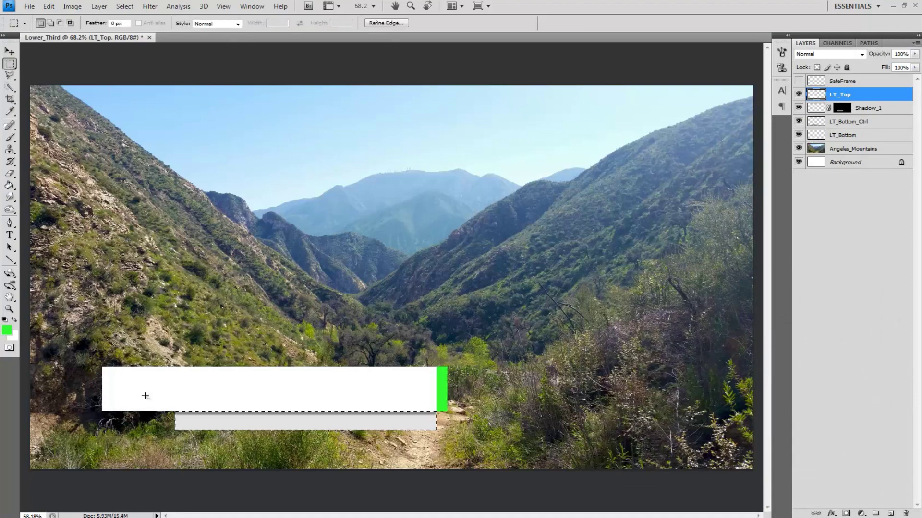
drag(142, 376, 428, 450)
key(g)
ctrl+click(427, 421)
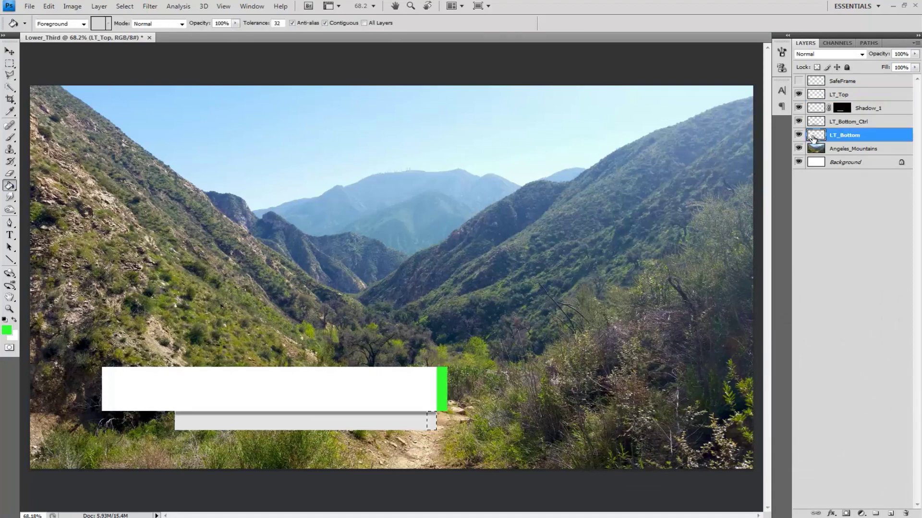
click(428, 418)
click(10, 64)
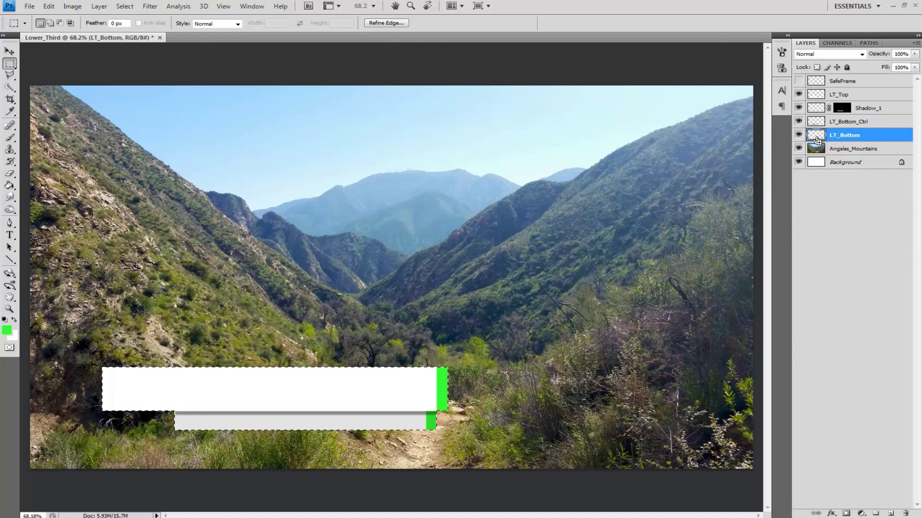
Step: Add a new layer named Shadow_2 above Angeles_Mountains and reset colours to black
click(841, 150)
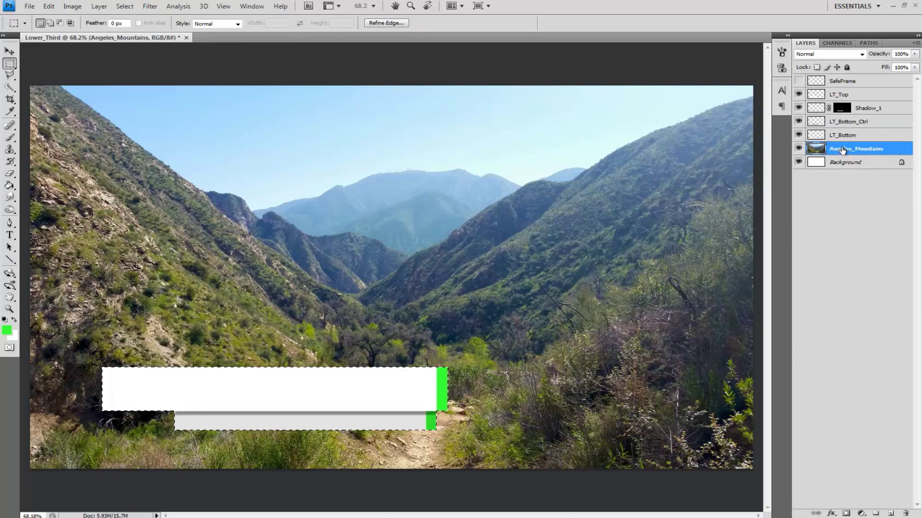
key(ctrl+shift+n)
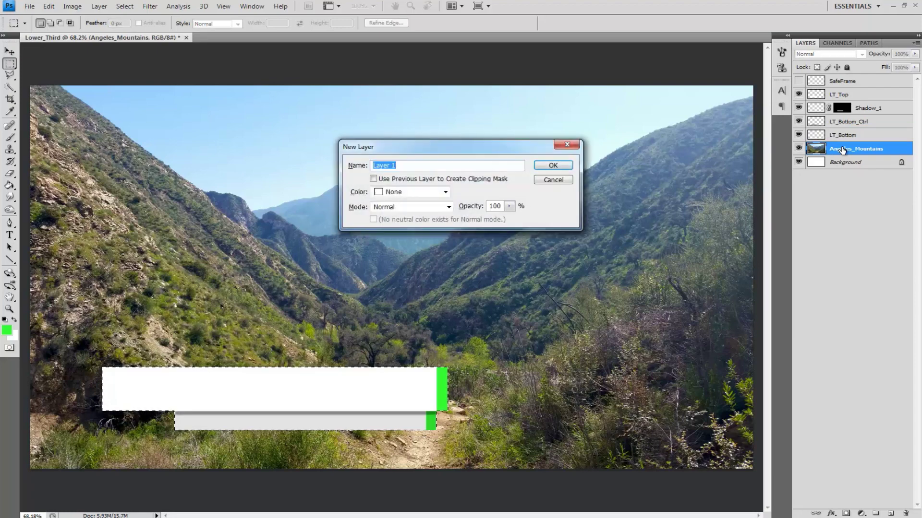
text(Shadow_2)
key(Return)
key(g)
key(d)
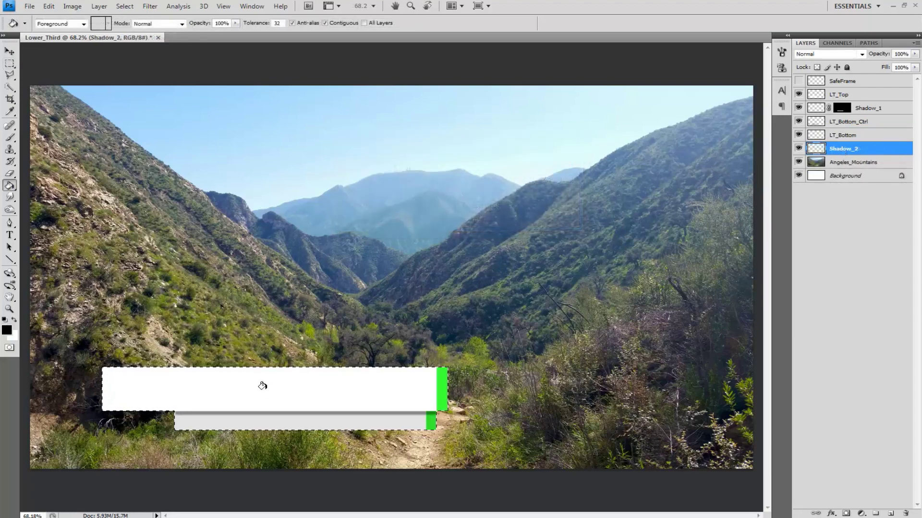
Step: Give Shadow_2 a Drop Shadow style with adjusted opacity, then deselect the bars
double_click(872, 154)
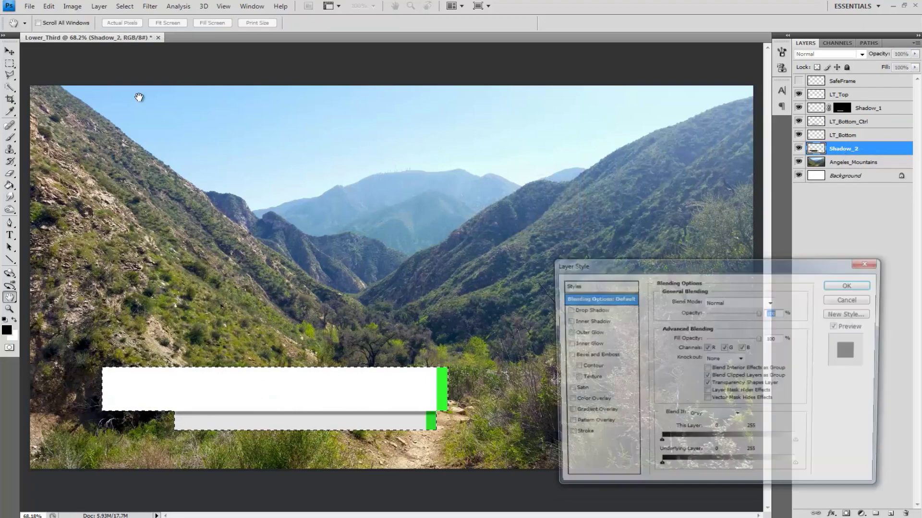
click(566, 310)
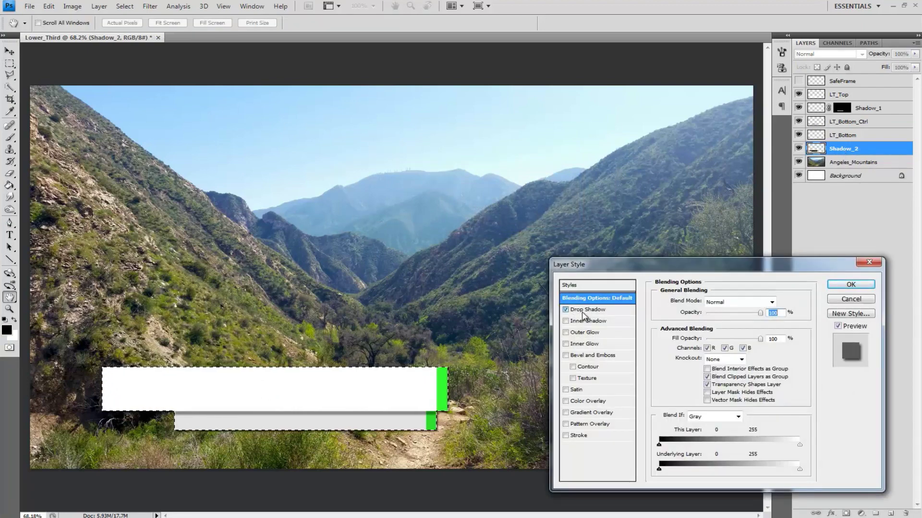
click(587, 310)
mouse_move(734, 313)
mouse_down()
mouse_move(698, 313)
mouse_move(737, 313)
mouse_up()
click(850, 285)
click(10, 63)
click(724, 213)
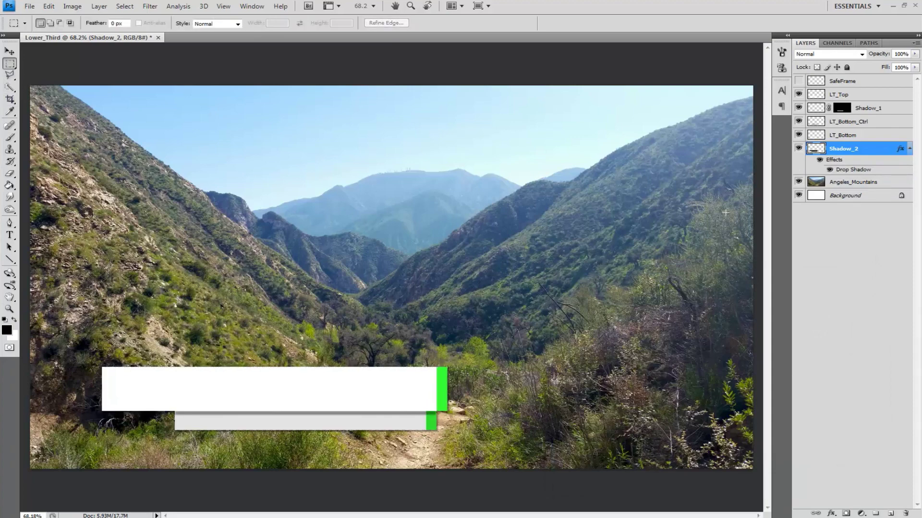
click(844, 183)
Step: Delete the Angeles_Mountains and Background layers and crop tightly around the bars
key(Delete)
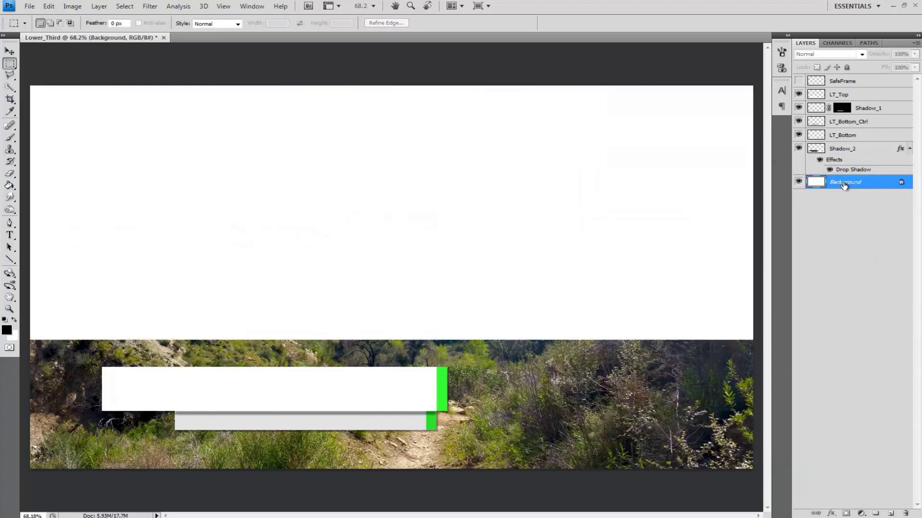
key(Delete)
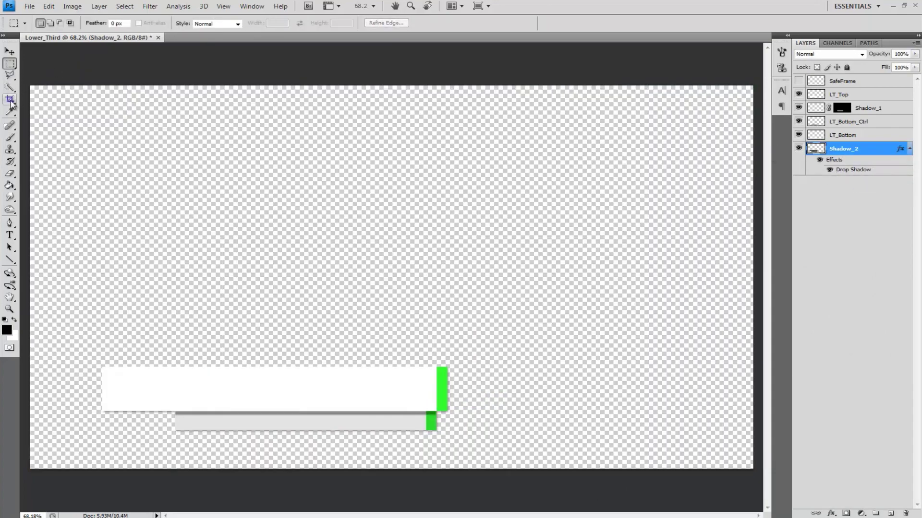
click(10, 100)
drag(465, 440, 466, 440)
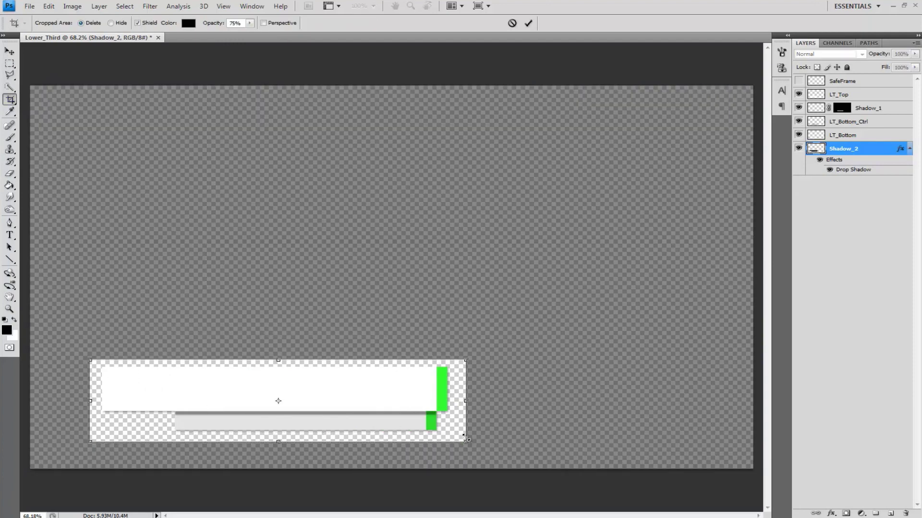
key(Return)
Step: Save a copy as Lower_Third.png with no interlacing
key(ctrl+shift+s)
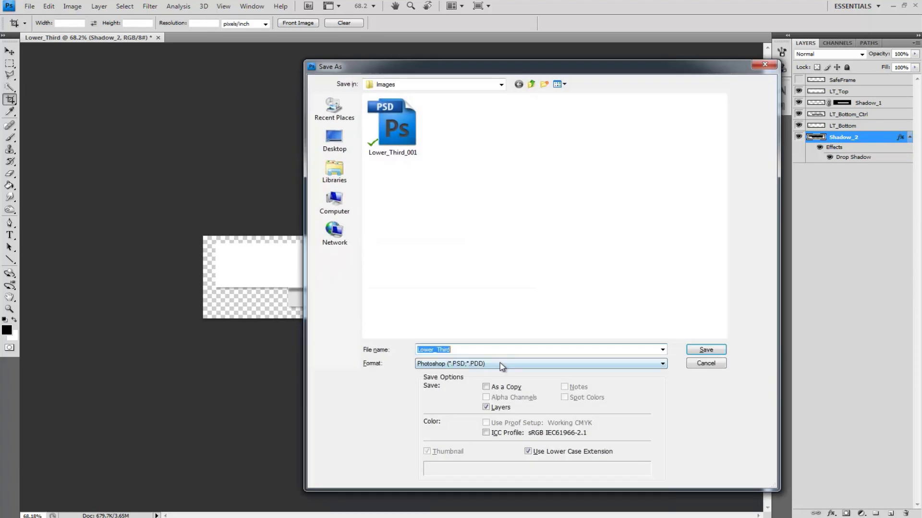
click(499, 363)
click(447, 482)
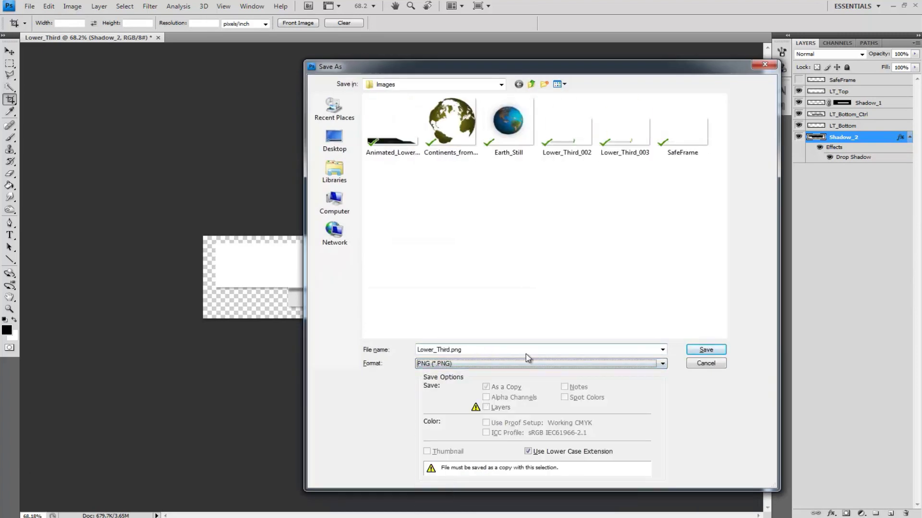
click(705, 350)
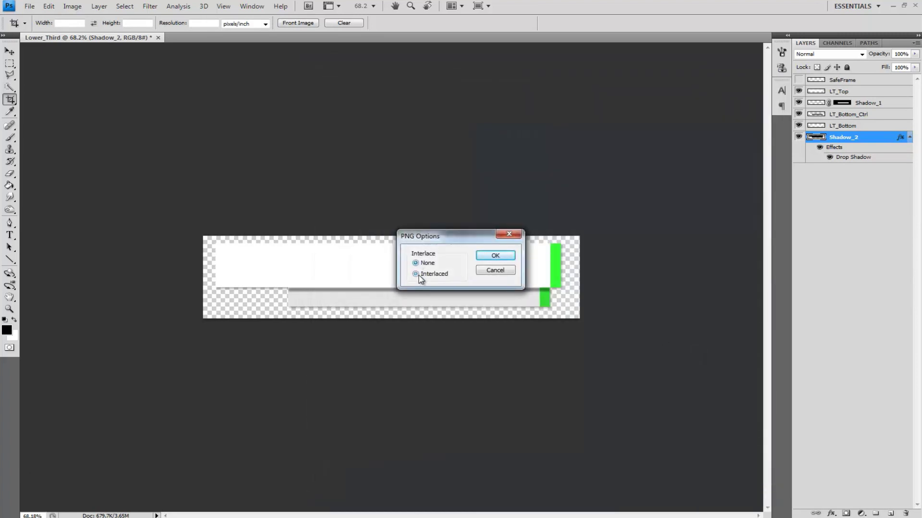
click(495, 257)
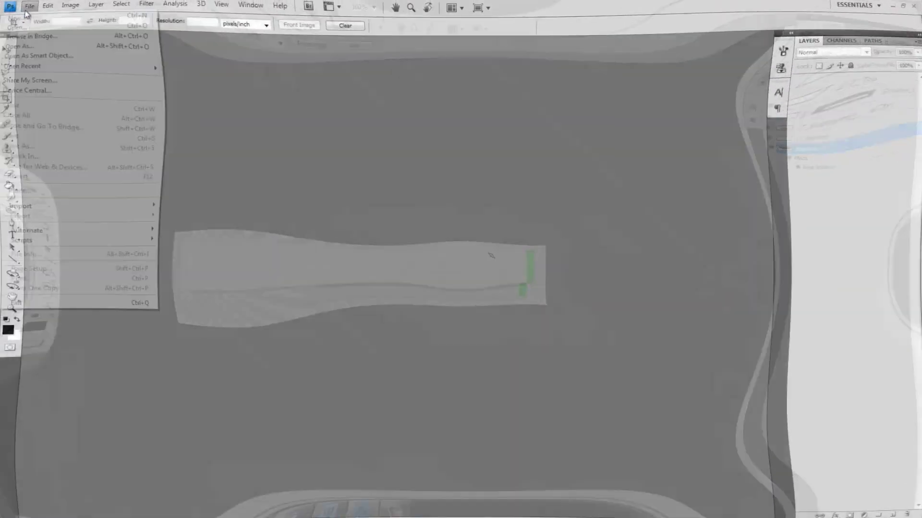
Step: Create Animated_Lower_Third, copy BG_1's landscape layer into it, close BG_1.jpg, and begin scaling it
text(_Lower_Third)
key(Return)
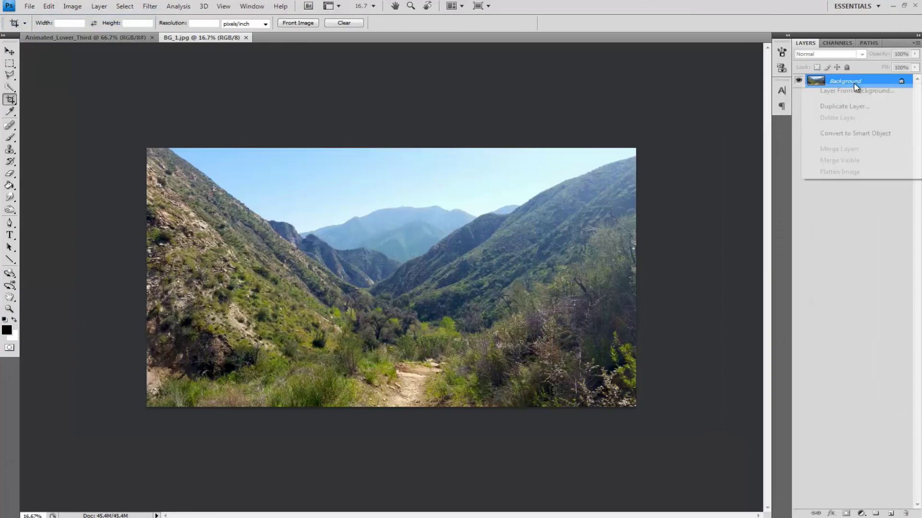
click(855, 86)
click(452, 201)
click(446, 212)
key(Return)
click(303, 37)
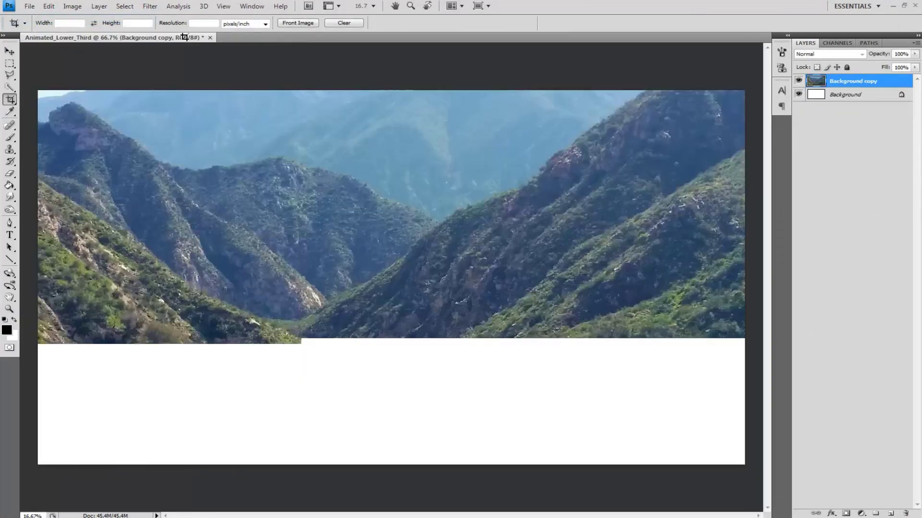
key(ctrl+t)
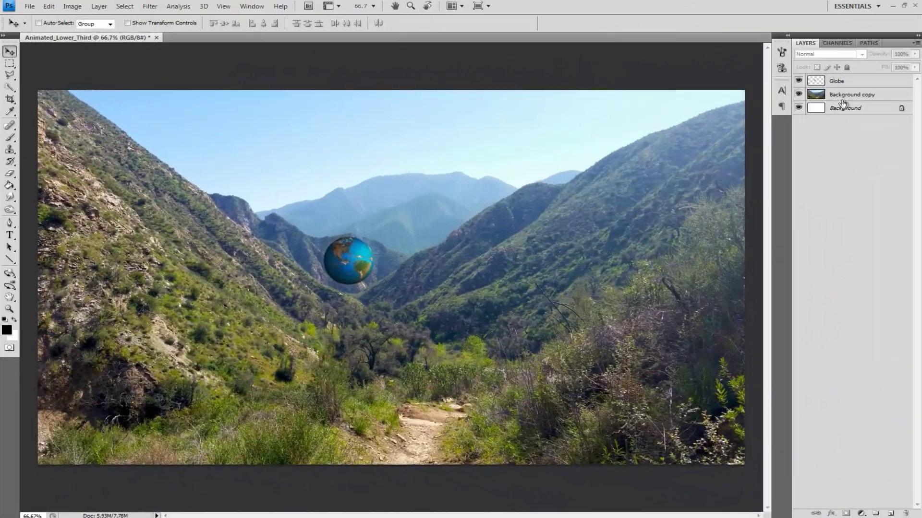
Step: Add new layers named LT_Bottom and LT_Top
key(ctrl+shift+n)
text(LT_Bottom)
key(Return)
key(ctrl+shift+n)
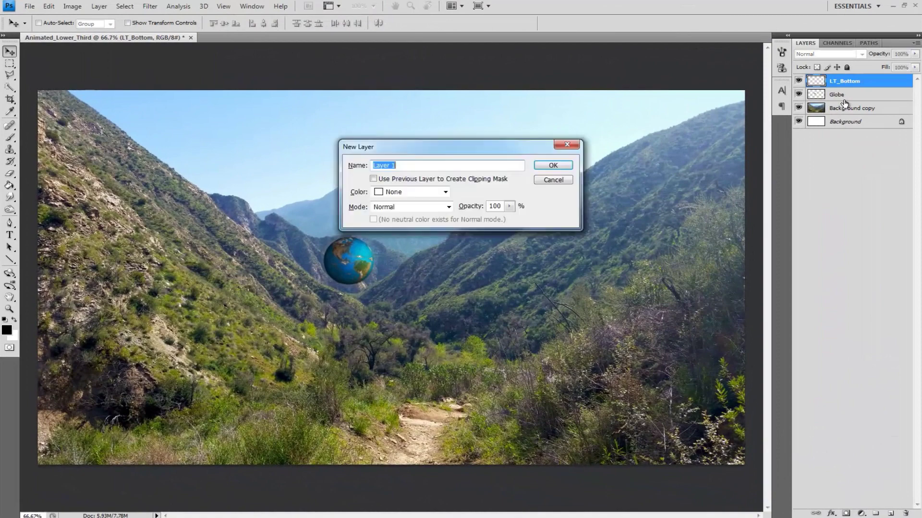
text(LT_Top)
key(Return)
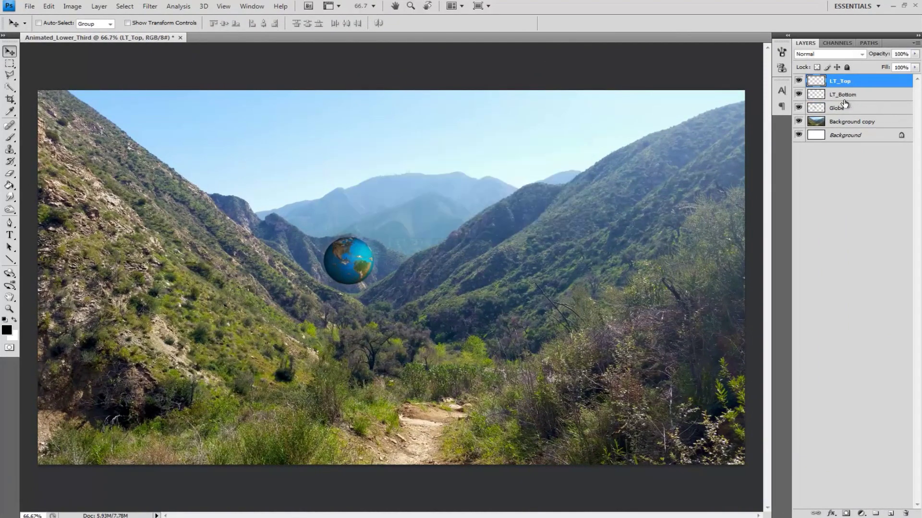
Step: Fill a shorter upper bar and a longer lower bar with black
click(10, 66)
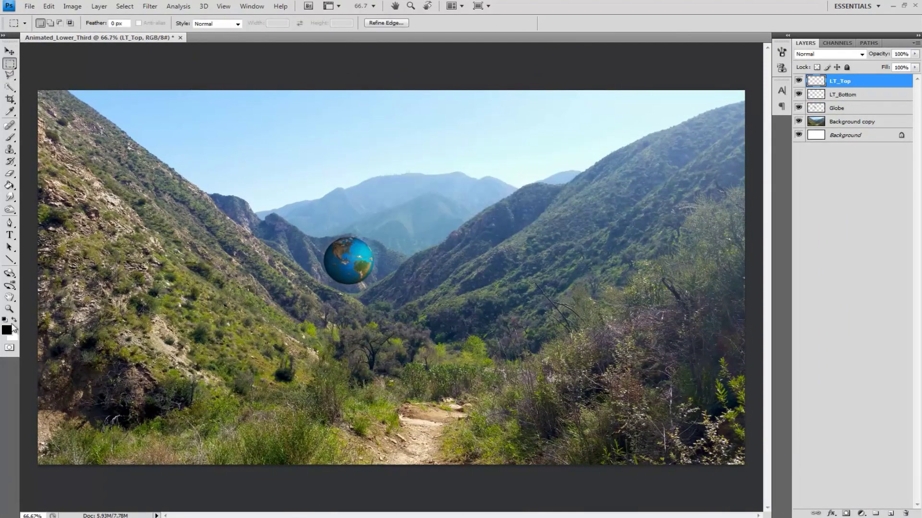
click(9, 186)
key(alt+BackSpace)
key(m)
key(alt+bracketleft)
key(ctrl+d)
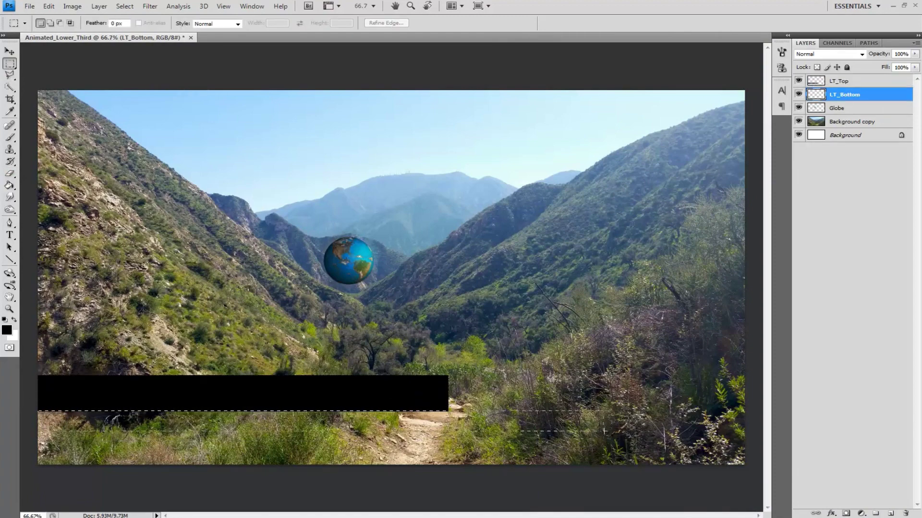
key(g)
key(alt+BackSpace)
key(m)
key(ctrl+d)
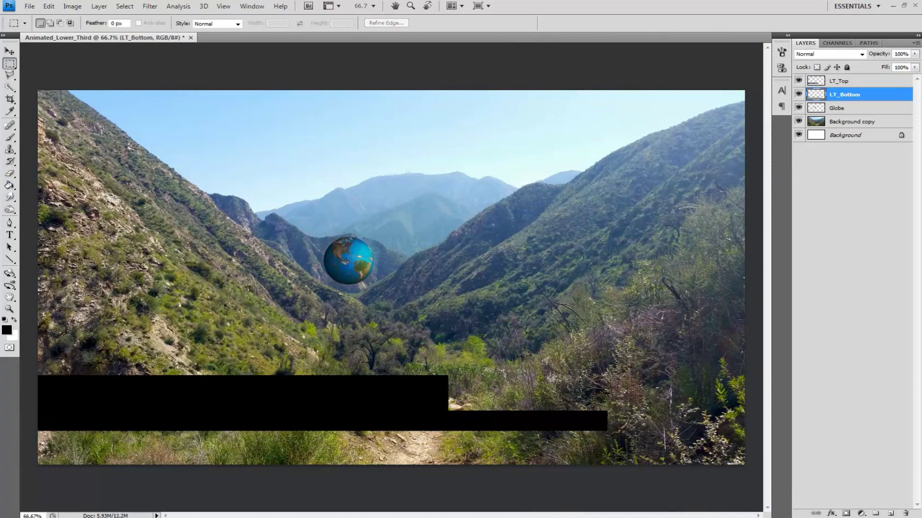
Step: Add a new layer named T_Base_Color above LT_Top
click(855, 85)
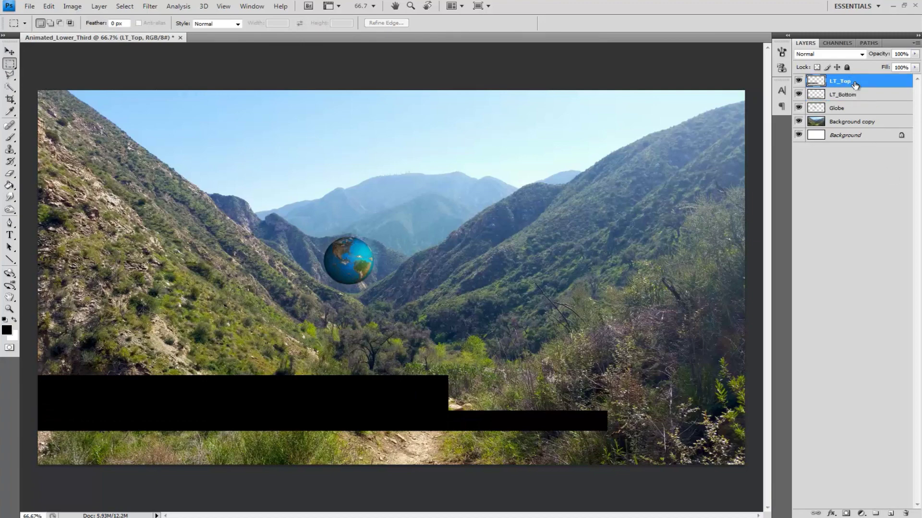
key(ctrl+shift+n)
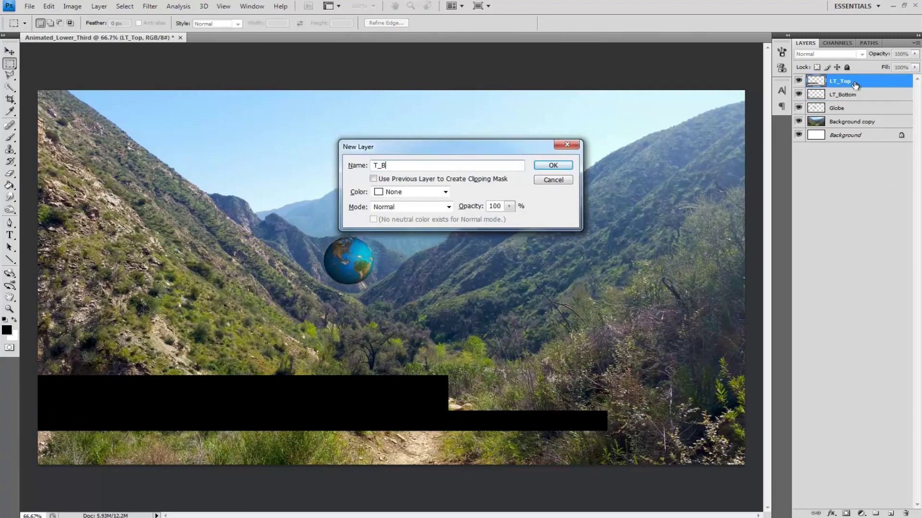
text(T_Base_Color)
key(Return)
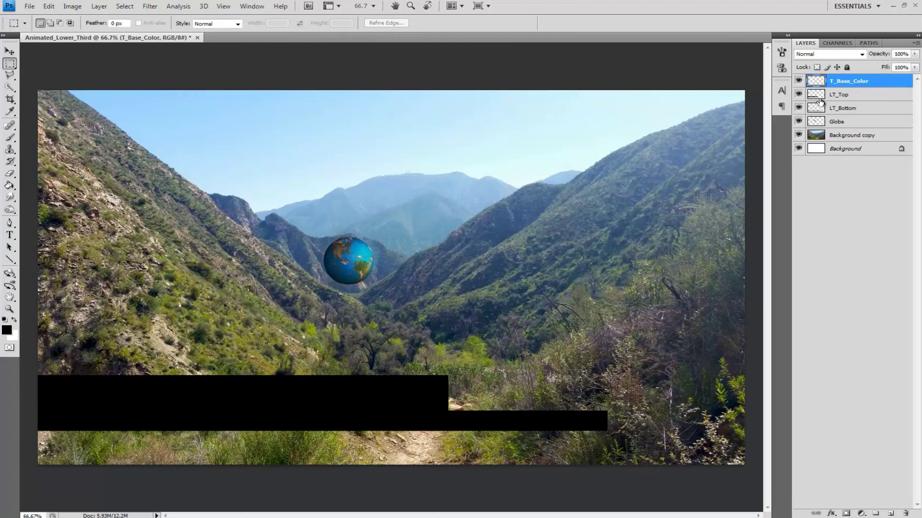
Step: Set the foreground to a green and the background to a dark green
key(i)
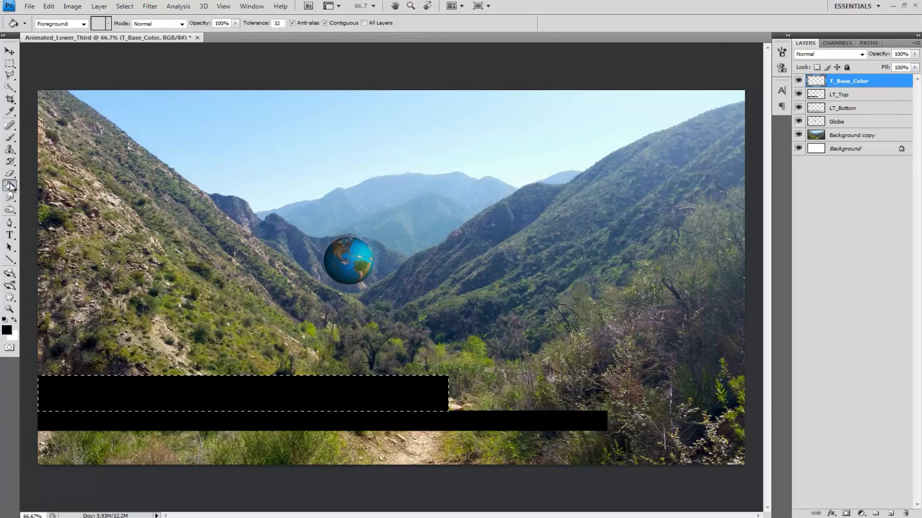
click(7, 329)
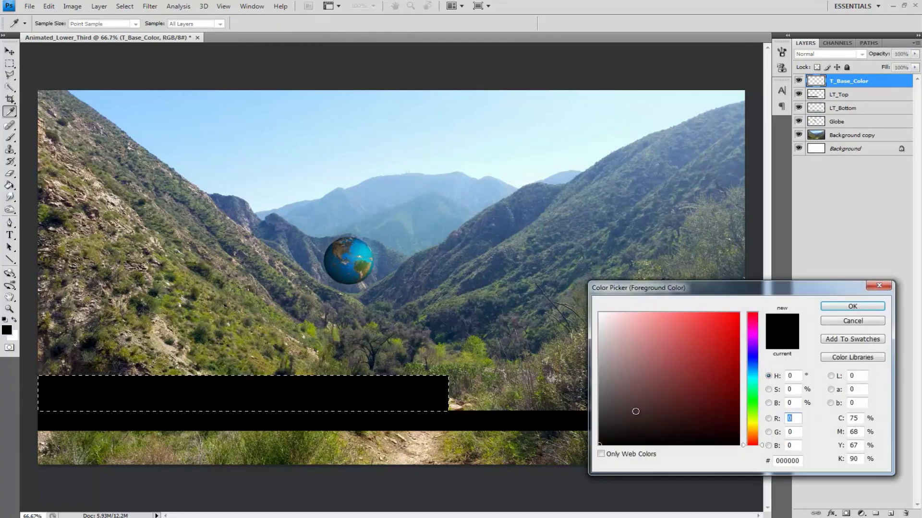
click(757, 405)
drag(720, 365, 724, 371)
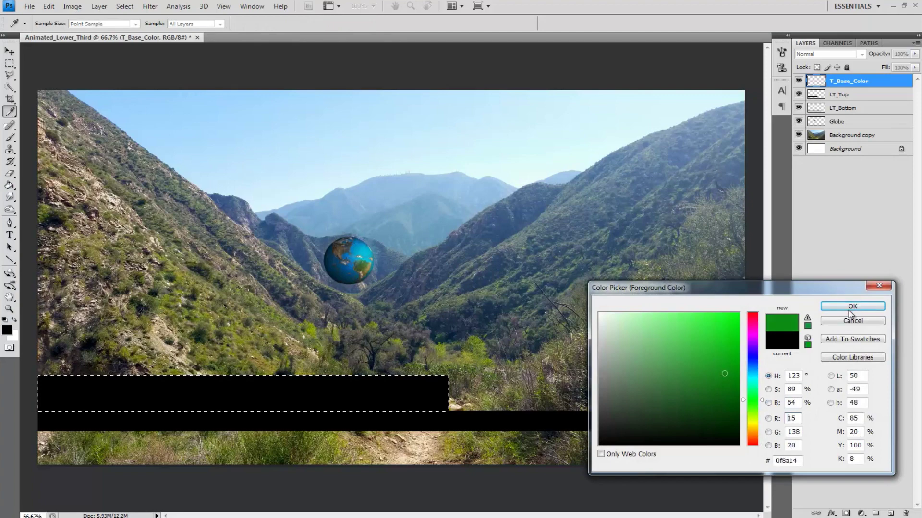
click(852, 307)
click(14, 338)
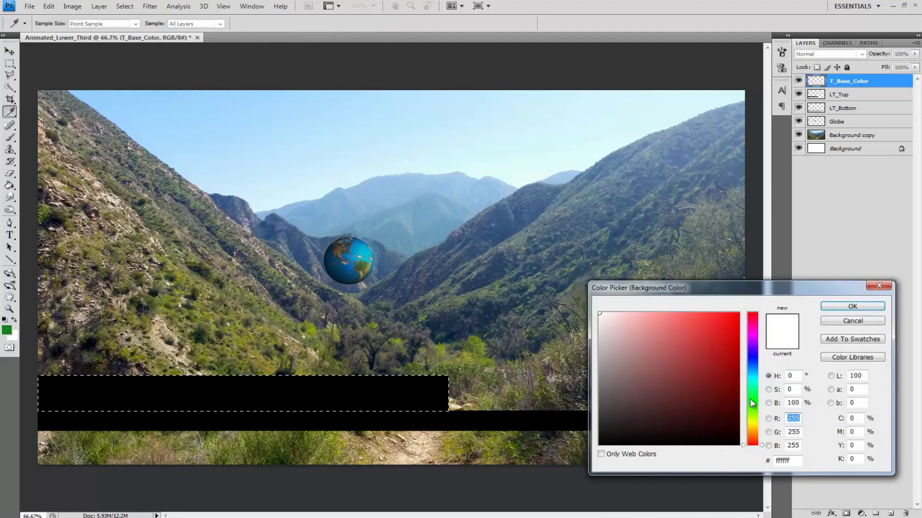
click(852, 307)
key(g)
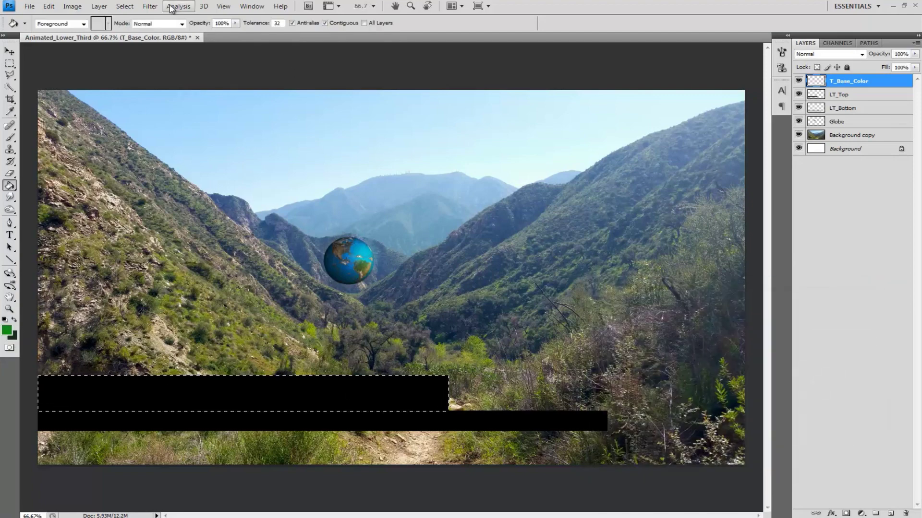
Step: Render Clouds, then Difference Clouds, into the upper bar for a dark mottled green
click(150, 6)
mouse_move(127, 142)
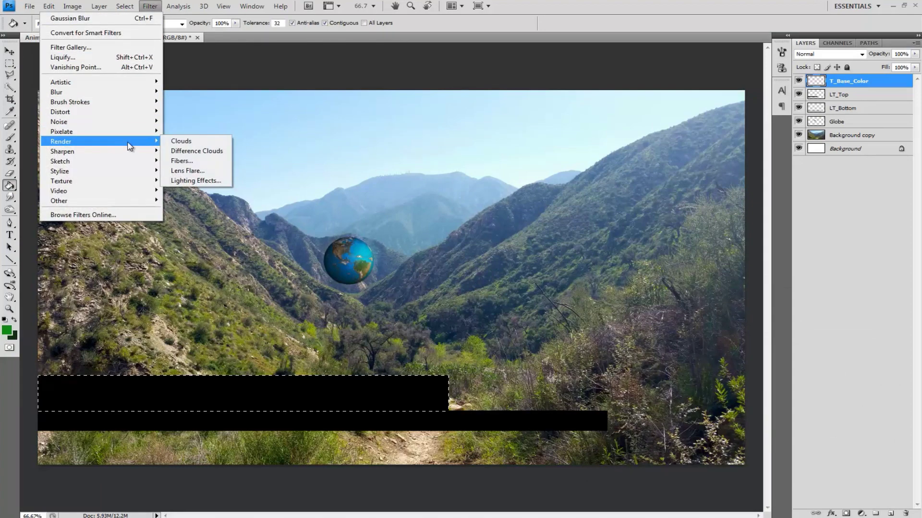
click(196, 141)
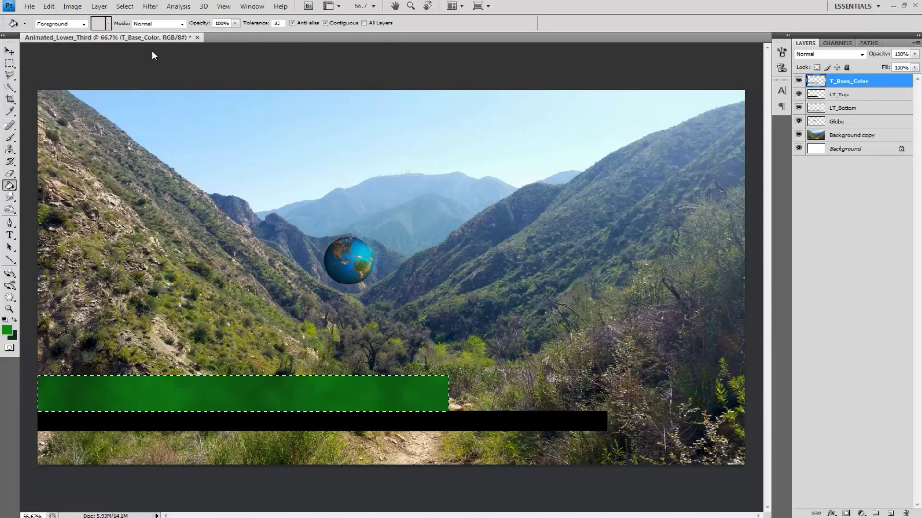
click(150, 6)
mouse_move(122, 143)
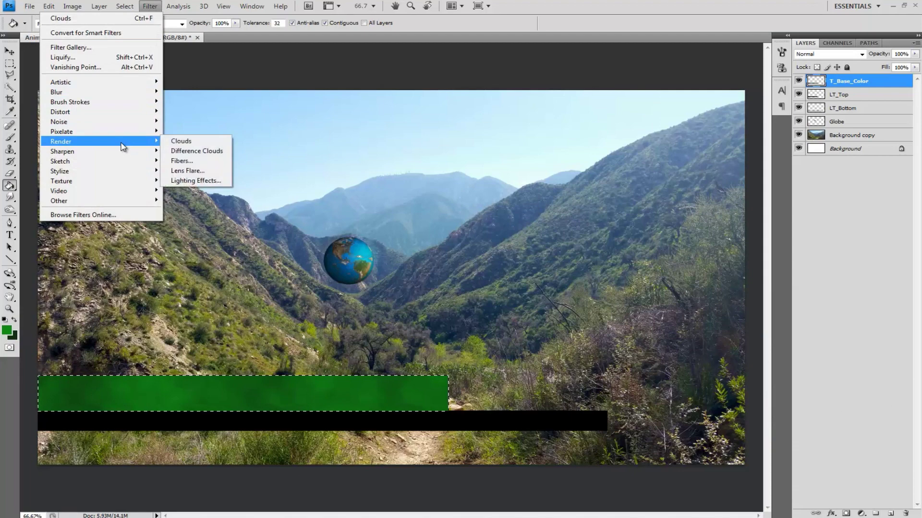
click(187, 152)
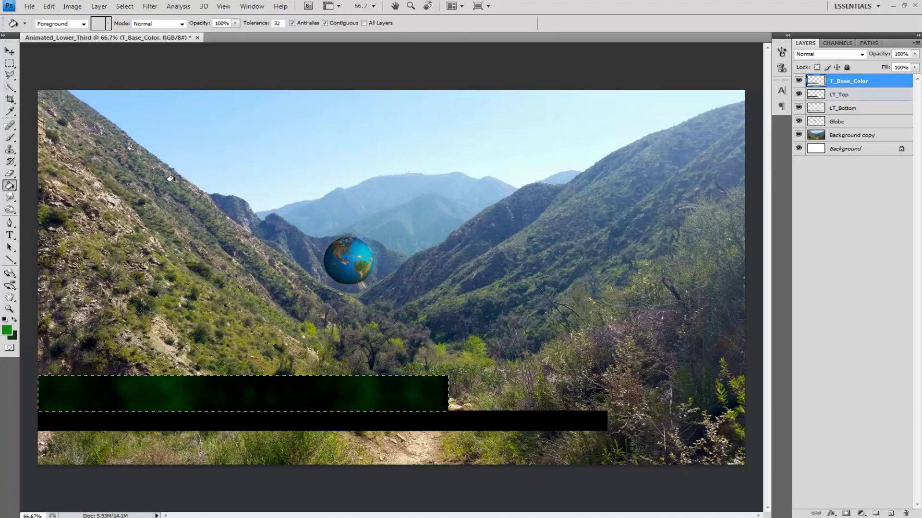
click(845, 95)
Step: Add the B_Base_Color layer and set foreground to a blue, background to a dark blue
key(ctrl+shift+n)
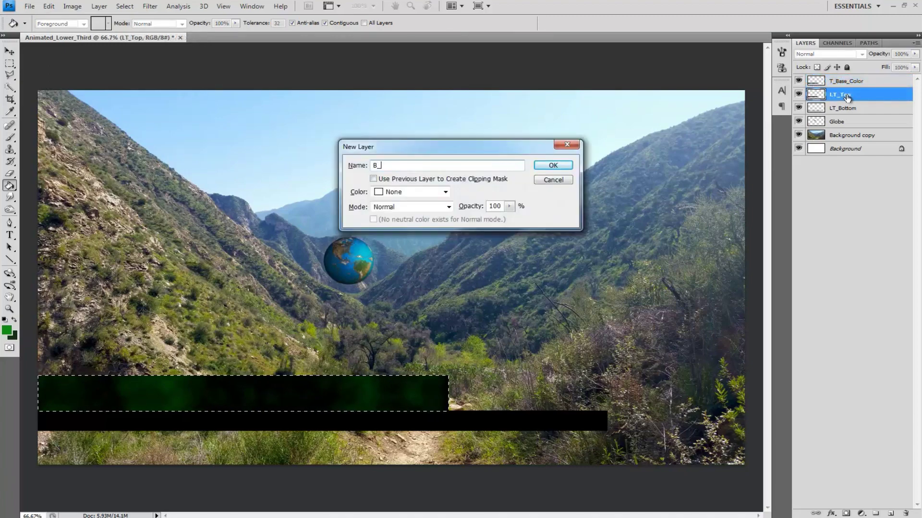
key(Return)
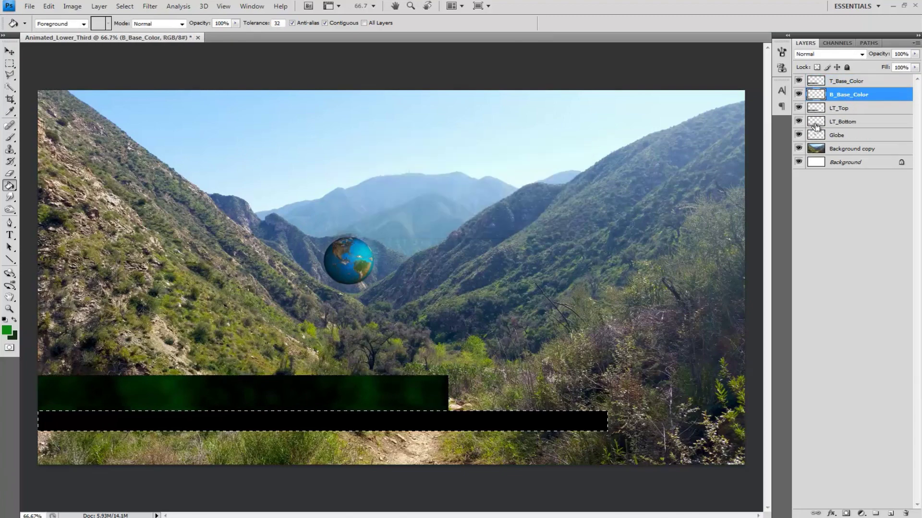
click(8, 331)
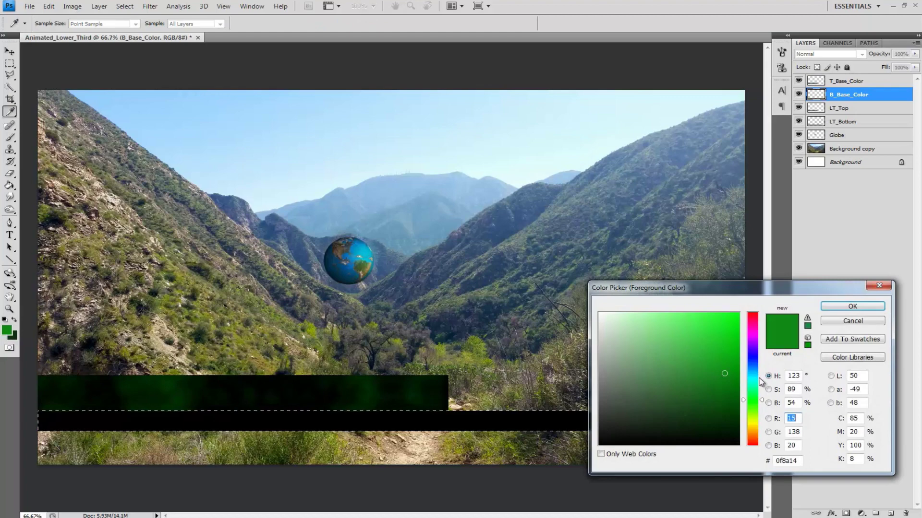
click(752, 360)
click(752, 367)
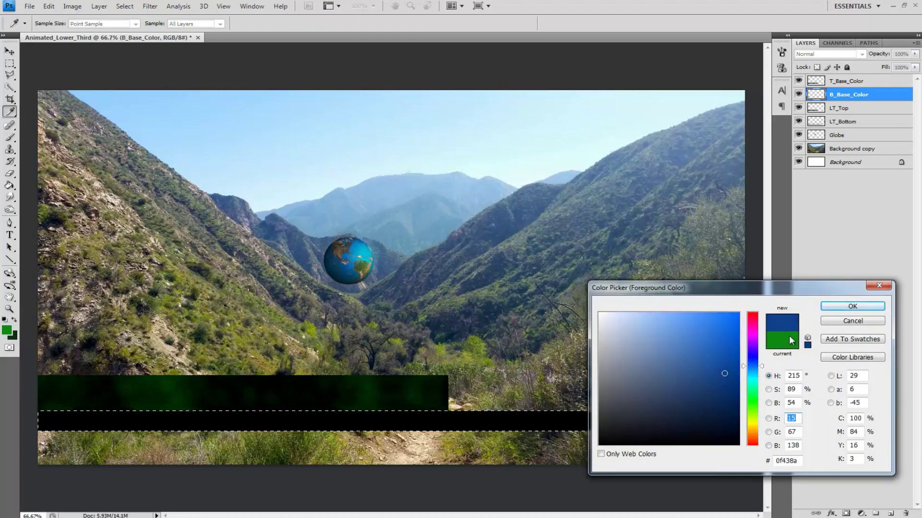
click(836, 308)
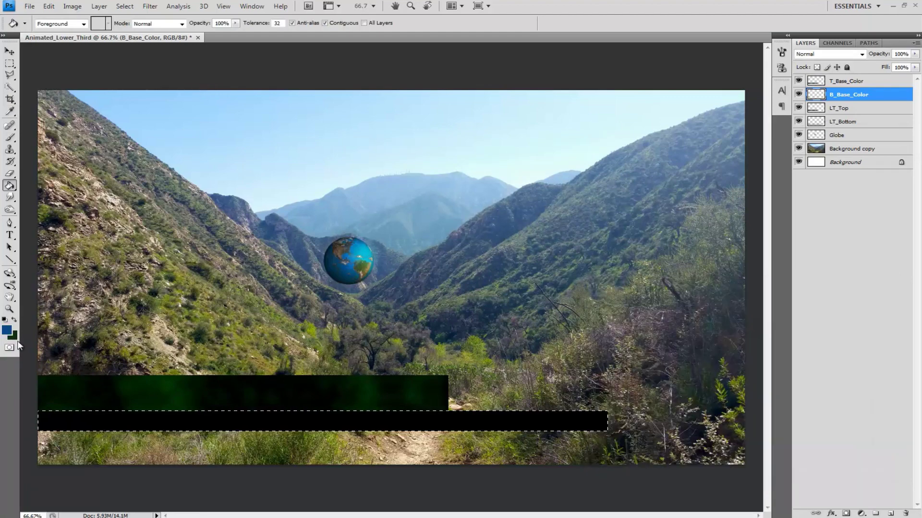
click(13, 336)
click(753, 370)
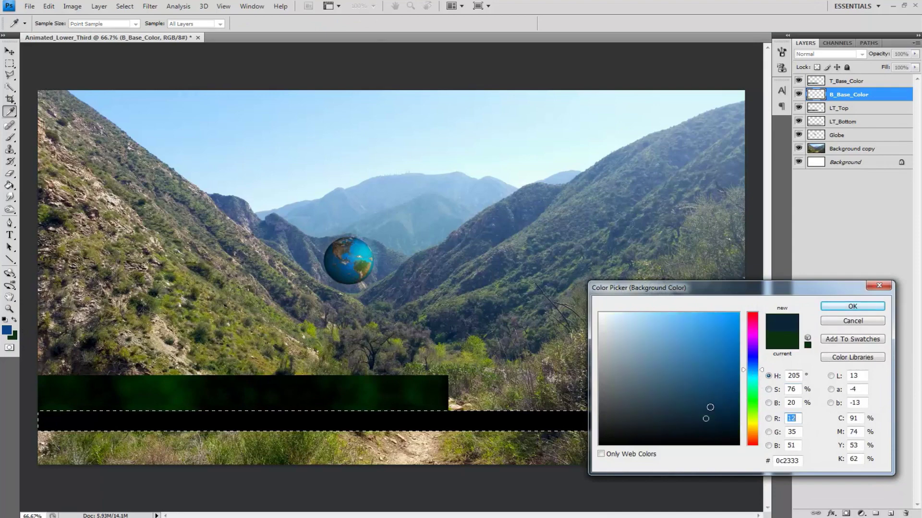
click(707, 408)
click(838, 309)
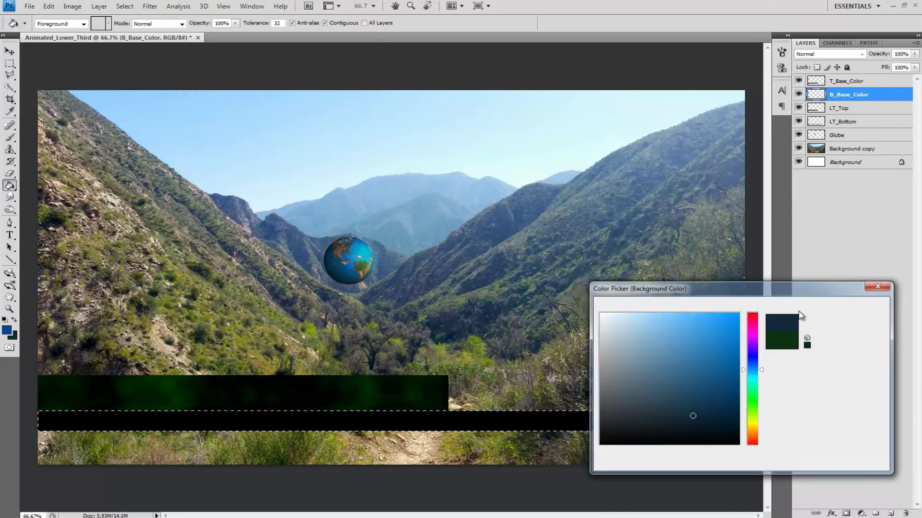
Step: Render Clouds, then Difference Clouds, into the lower bar for a dark navy texture
click(149, 6)
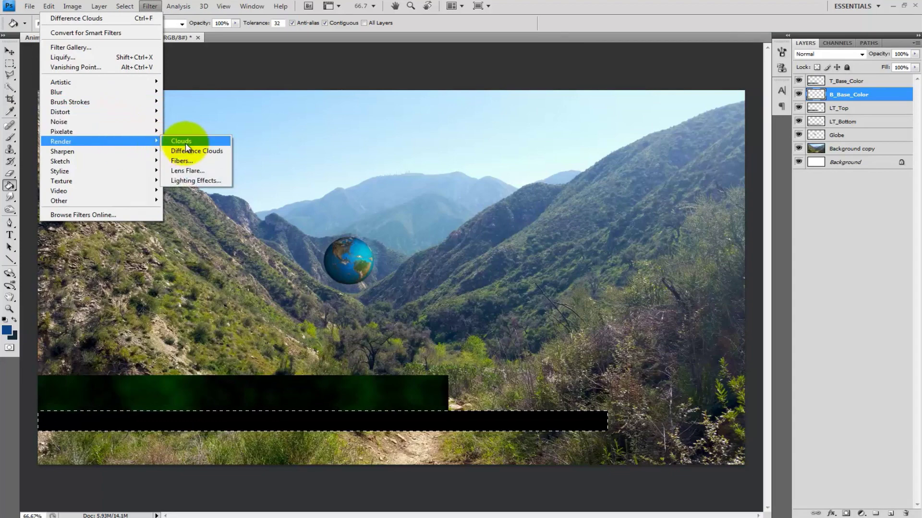
click(182, 141)
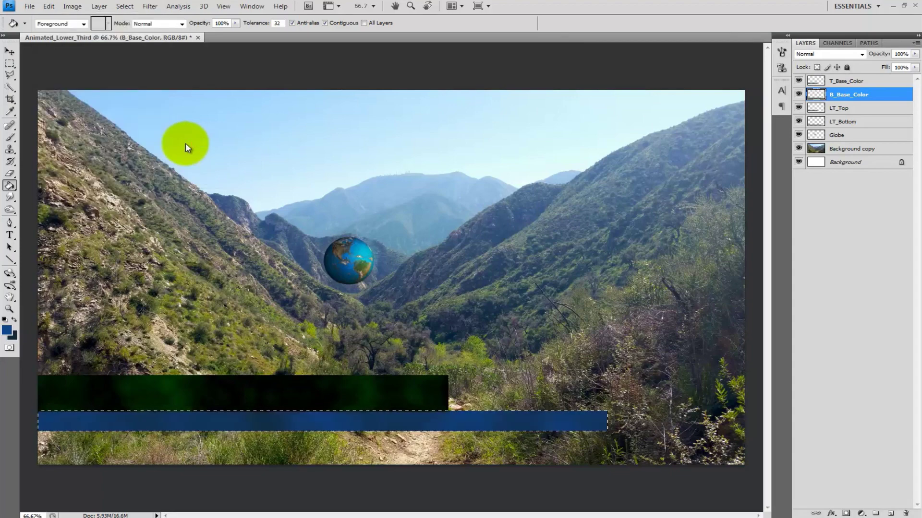
click(150, 6)
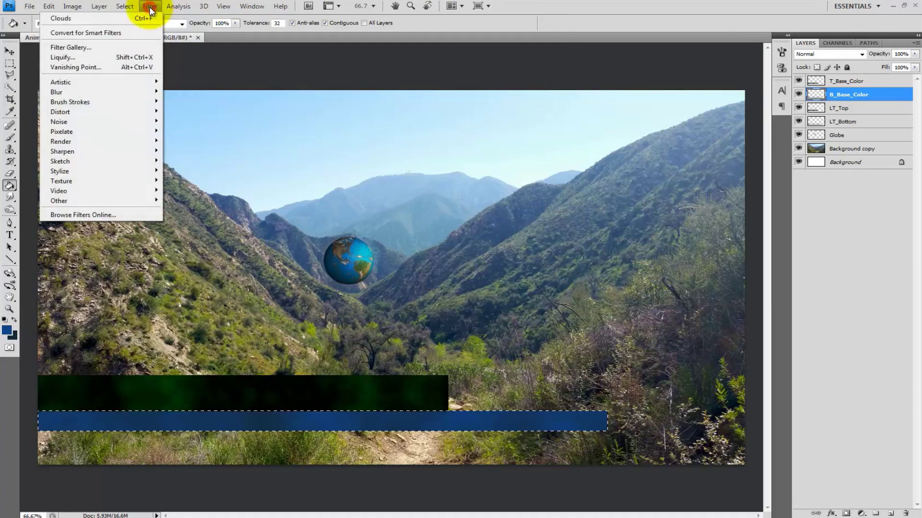
mouse_move(126, 144)
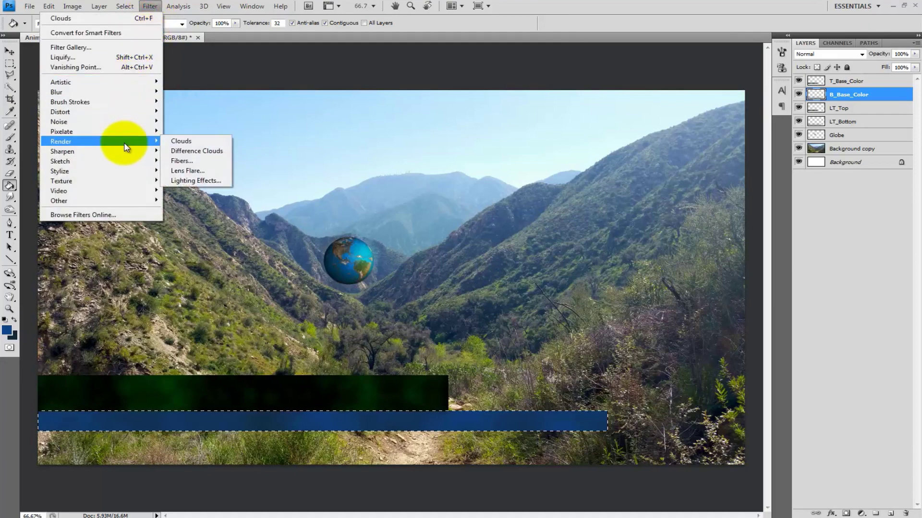
click(184, 151)
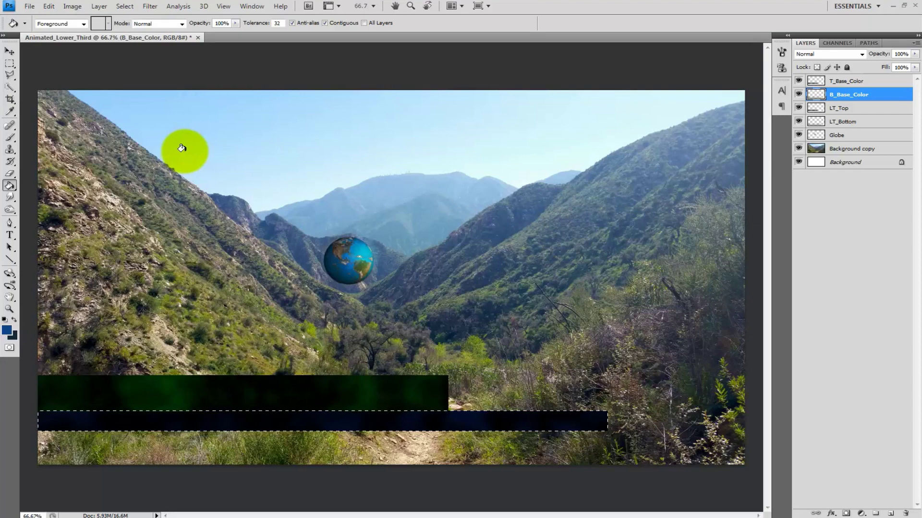
Step: Hide LT_Top and LT_Bottom, then select and delete a triangle off the bottom bar's right end
key(ctrl+d)
key(m)
drag(799, 108, 799, 121)
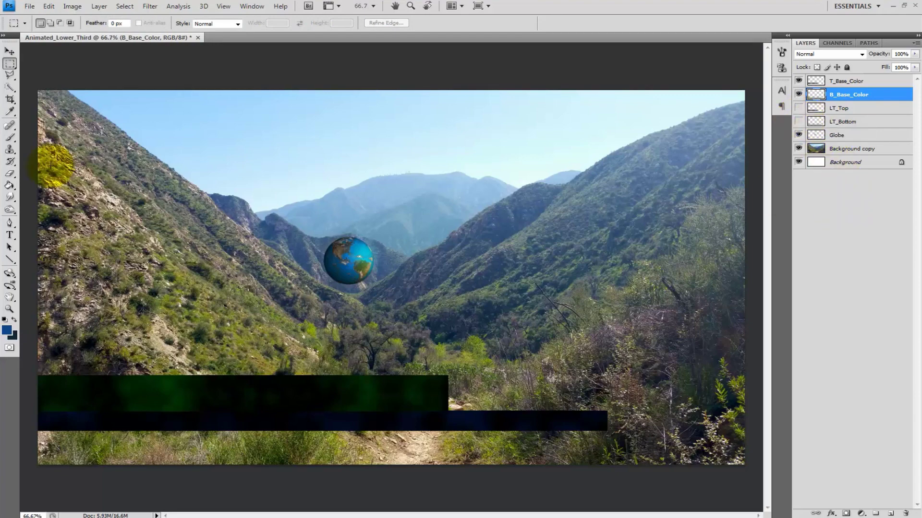
click(9, 75)
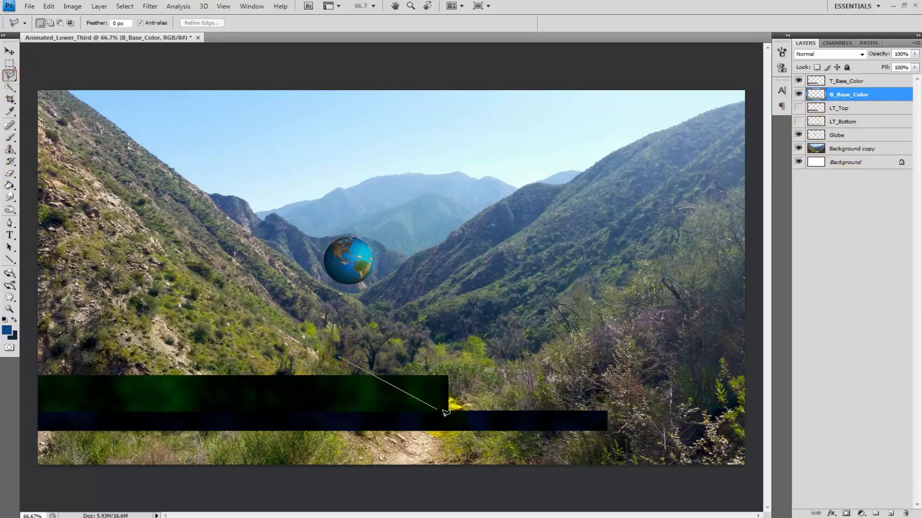
double_click(423, 342)
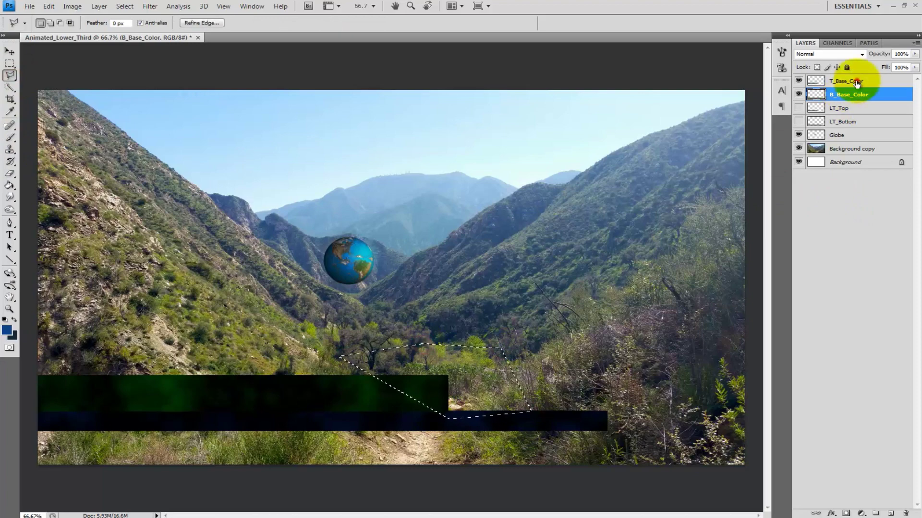
click(849, 81)
click(626, 445)
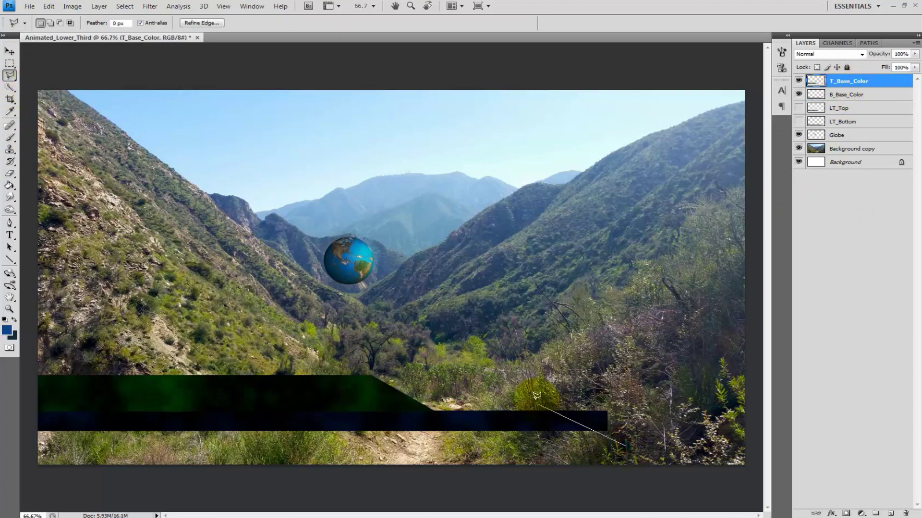
click(849, 94)
key(Delete)
Step: Create a new layer named Borders above T_Base_Color
click(9, 63)
click(844, 81)
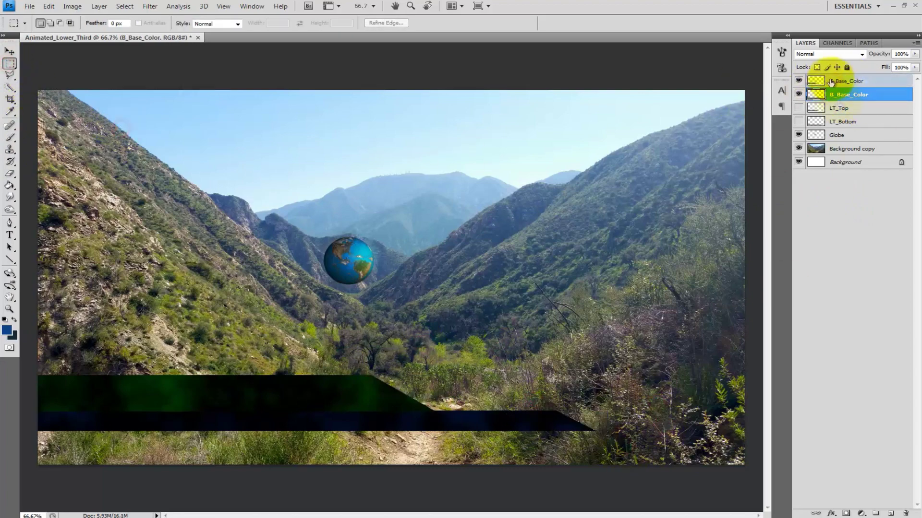
key(ctrl+shift+n)
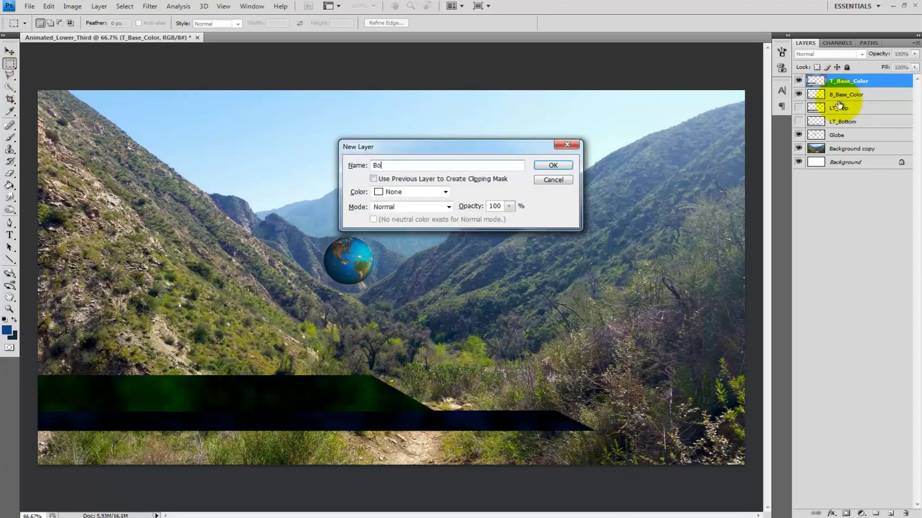
key(Return)
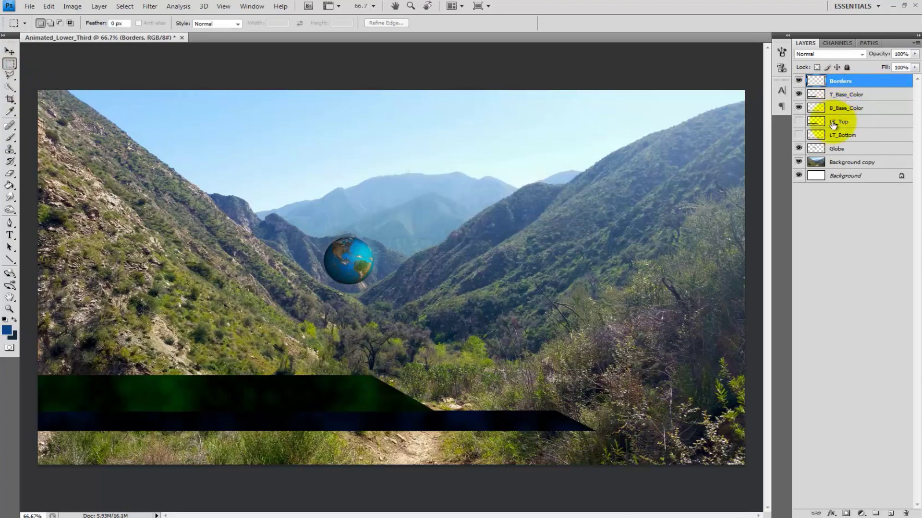
Step: Turn the bottom bar's shape into a 2 px border selection and fill it with white
ctrl+click(815, 110)
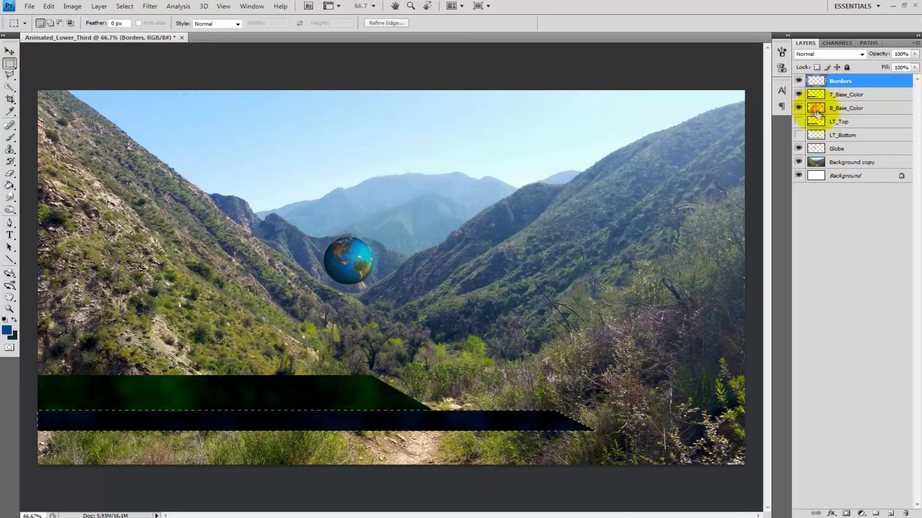
click(125, 5)
mouse_move(79, 124)
click(159, 121)
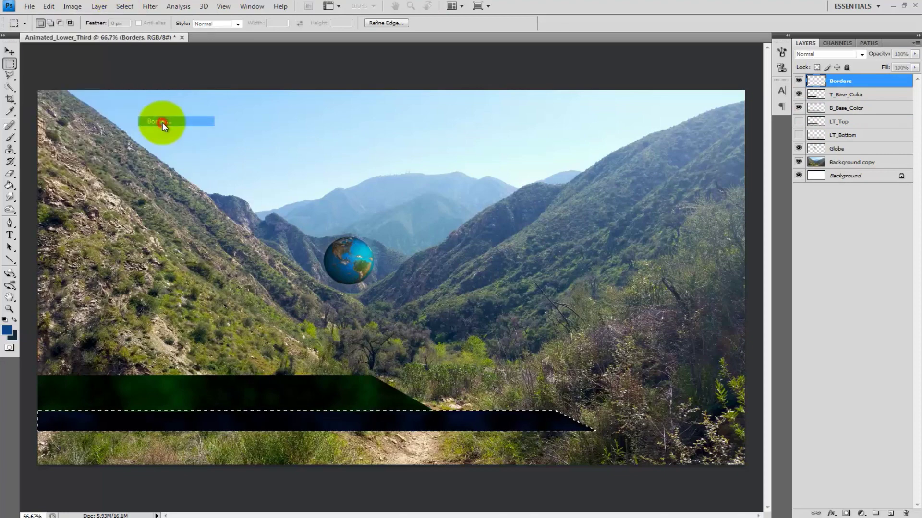
click(497, 177)
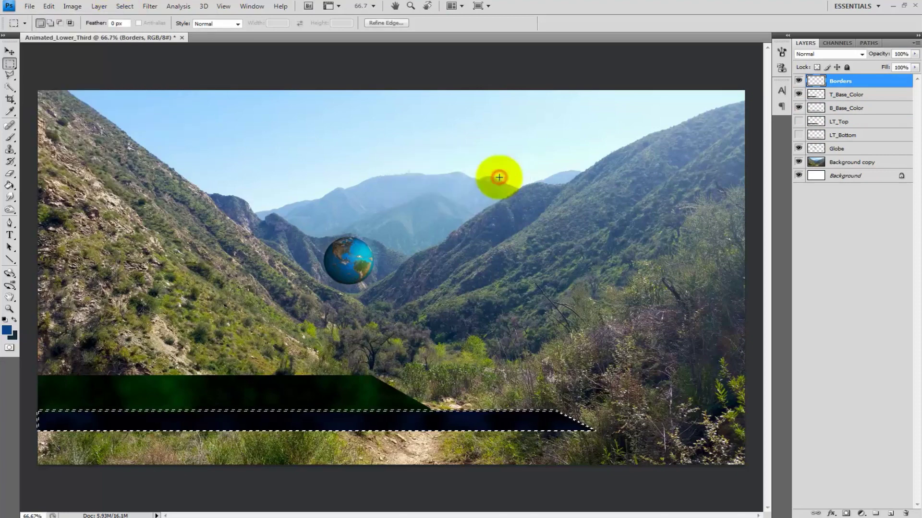
click(13, 189)
click(5, 319)
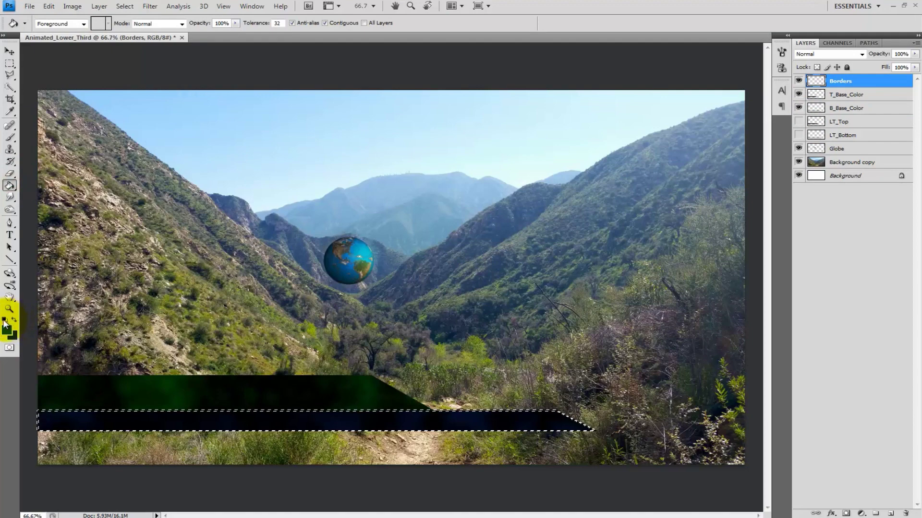
click(15, 319)
click(120, 411)
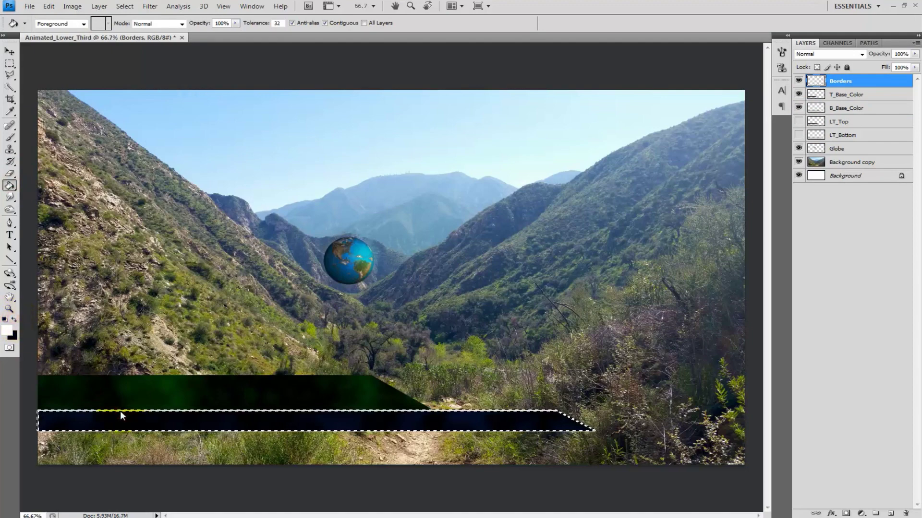
Step: Turn the top green bar's shape into a border selection as well
ctrl+click(816, 94)
click(124, 6)
mouse_move(115, 122)
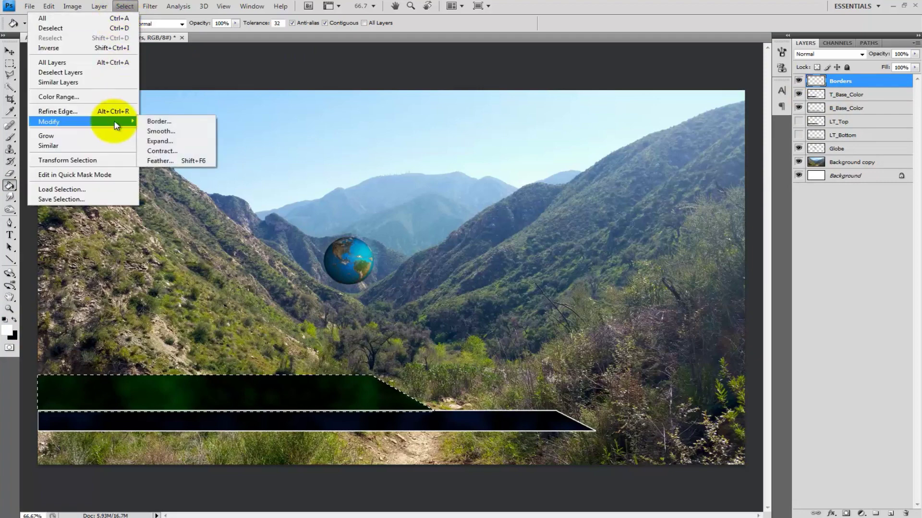
click(151, 122)
key(Return)
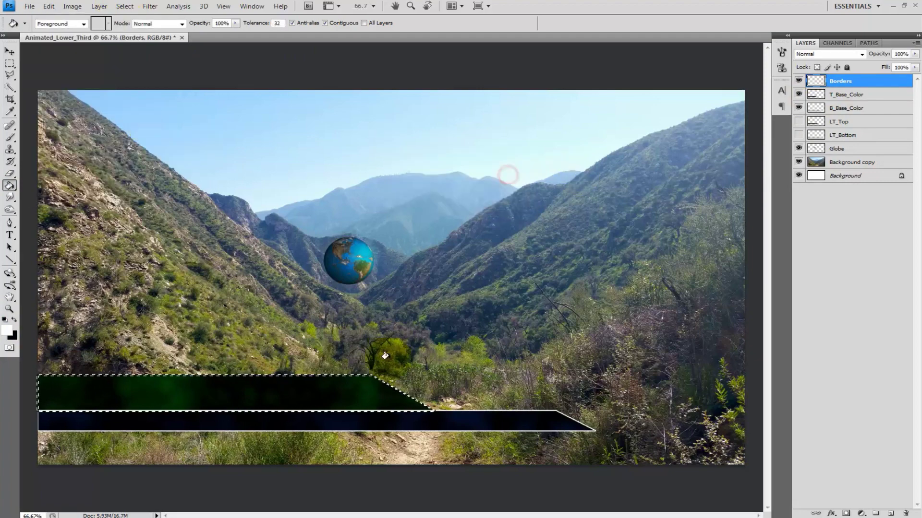
Step: Select a narrow strip at the bars' left end and Free Transform it out to the canvas edge
click(9, 63)
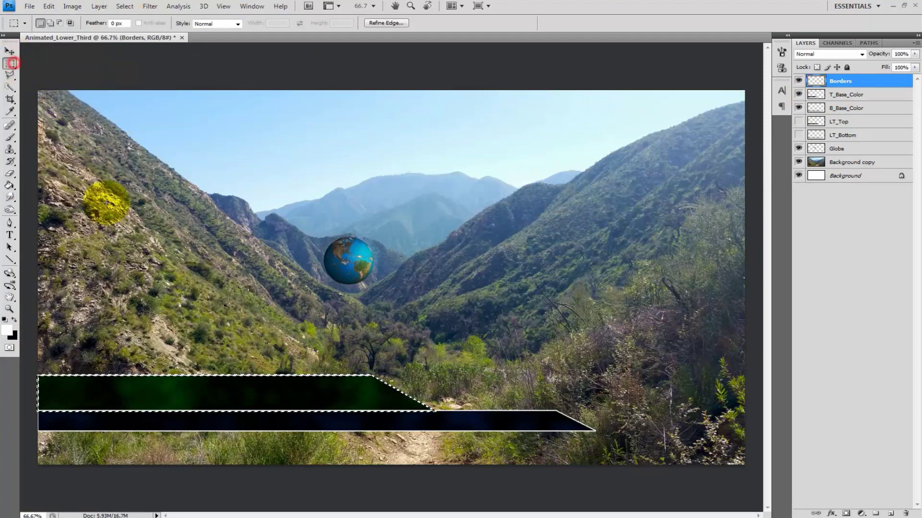
click(29, 370)
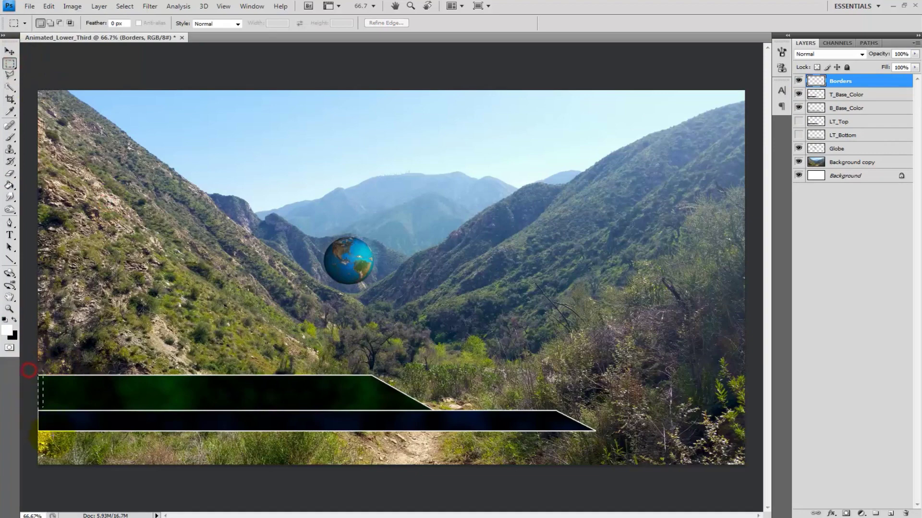
right_click(47, 402)
click(96, 326)
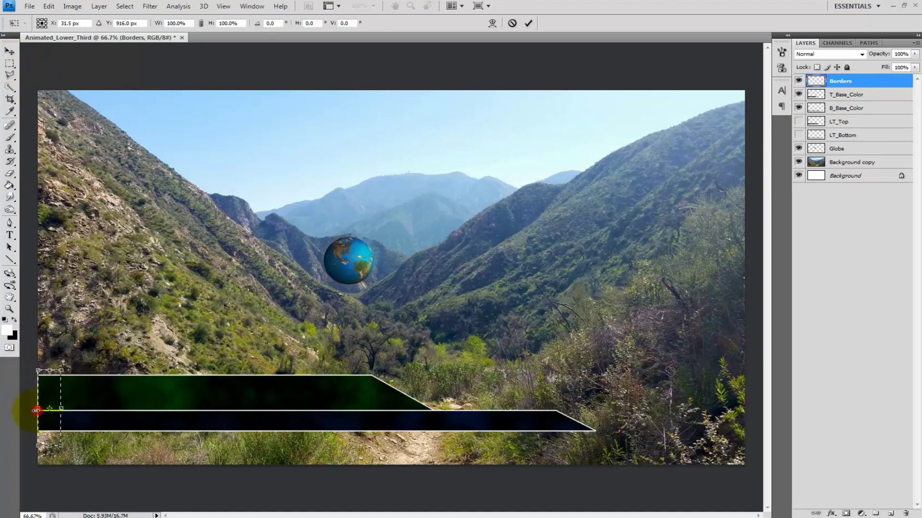
drag(36, 411, 28, 410)
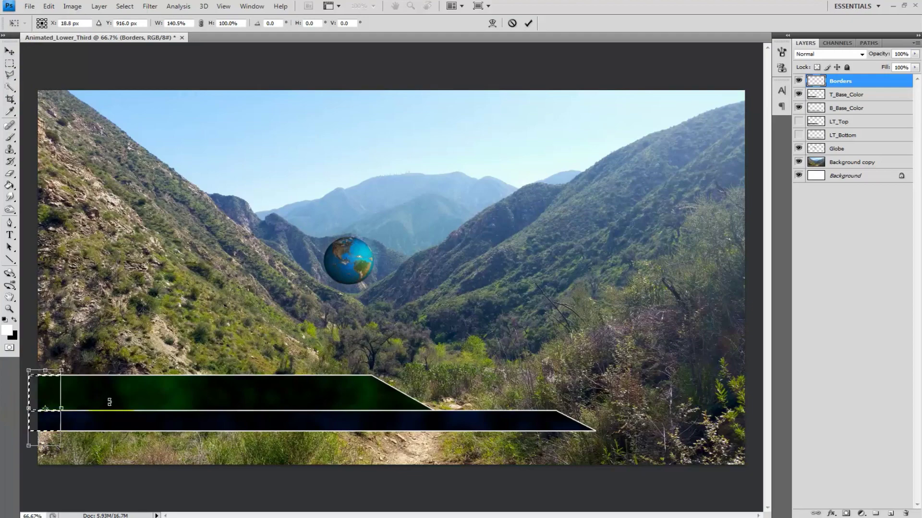
key(Return)
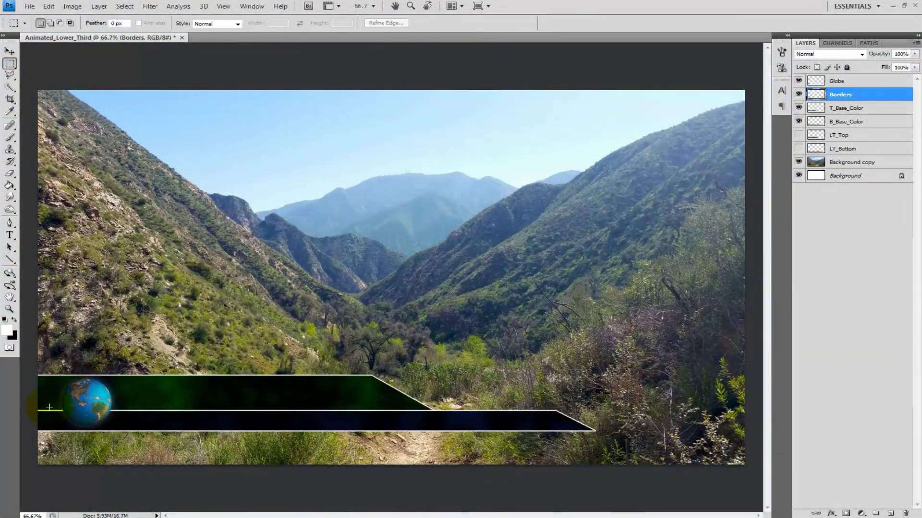
Step: Warp the border section under the globe, pulling its middle down to curve around the globe
scroll(50, 408, up, 3)
drag(91, 418, 206, 425)
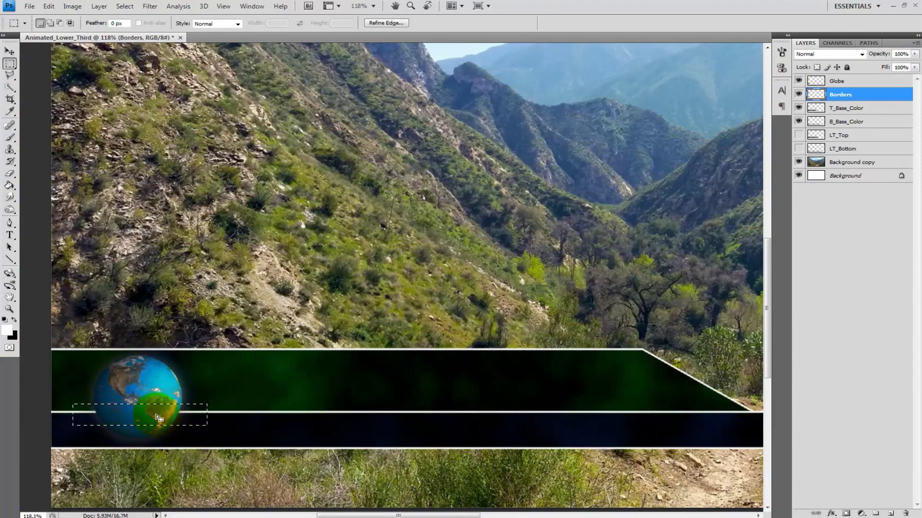
right_click(159, 417)
click(226, 340)
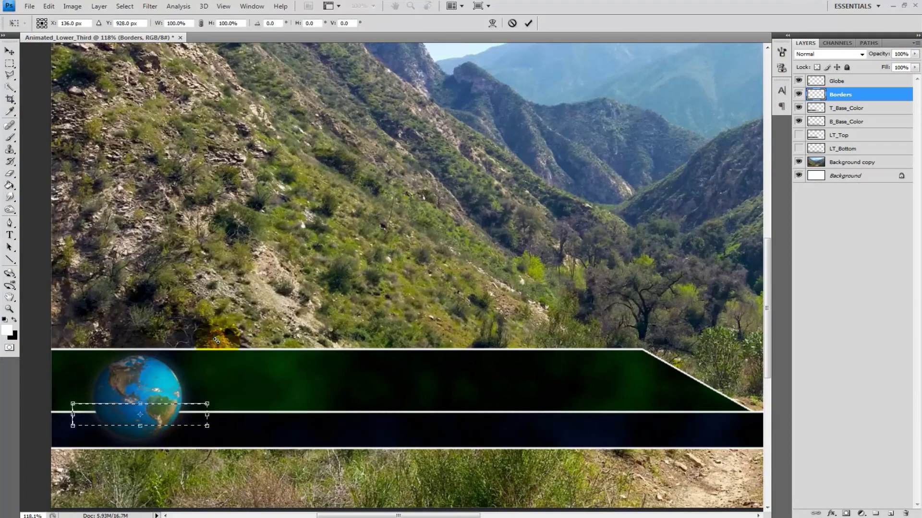
right_click(181, 413)
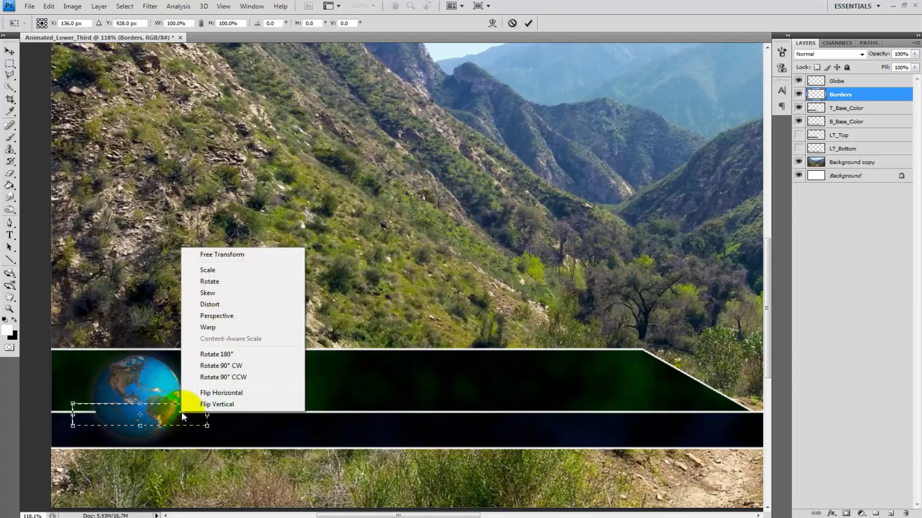
click(214, 329)
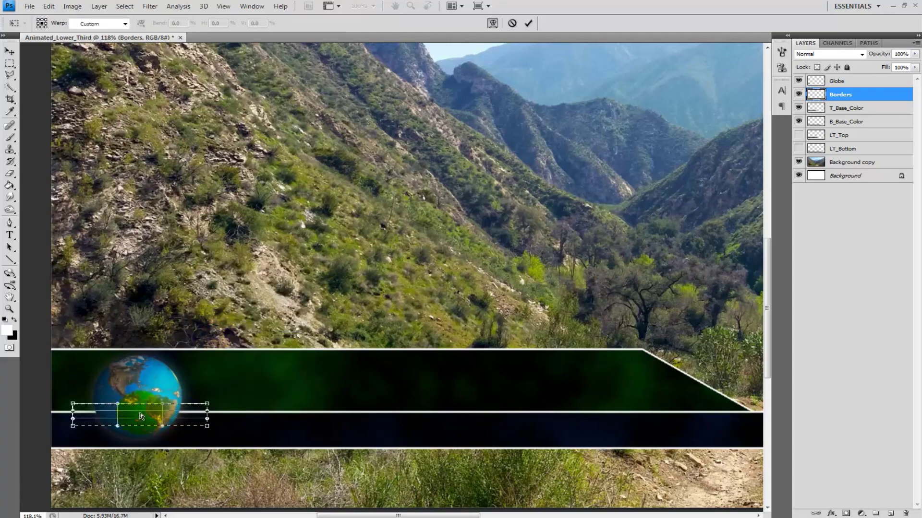
drag(141, 415, 140, 418)
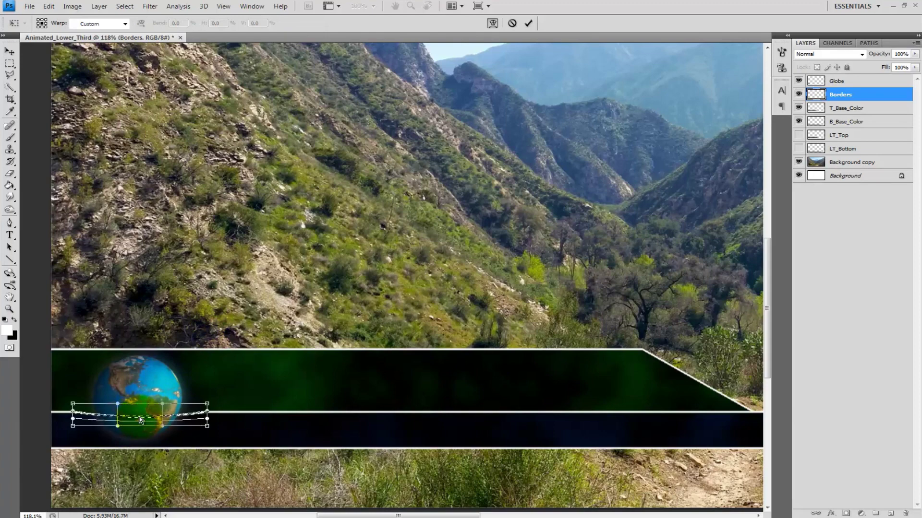
key(Return)
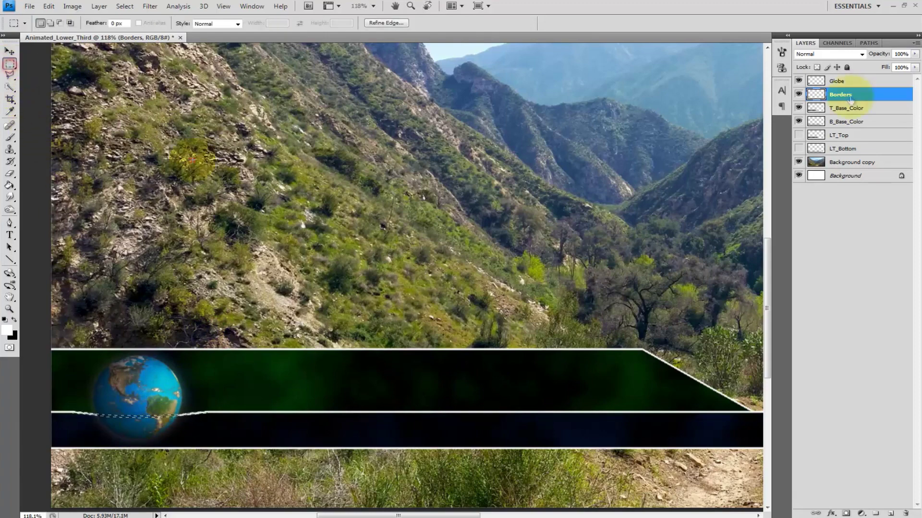
Step: Deselect and create a new layer named A_Globe_BG
key(ctrl+d)
key(ctrl+shift+n)
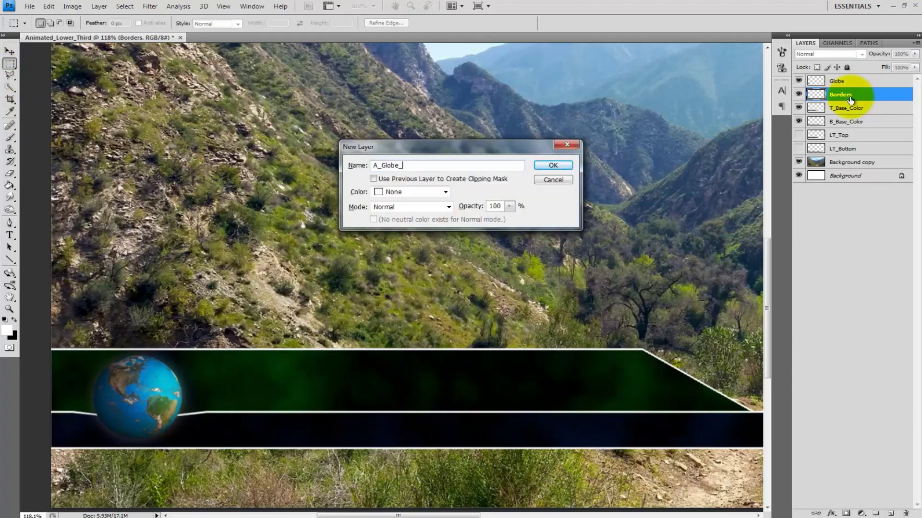
key(Return)
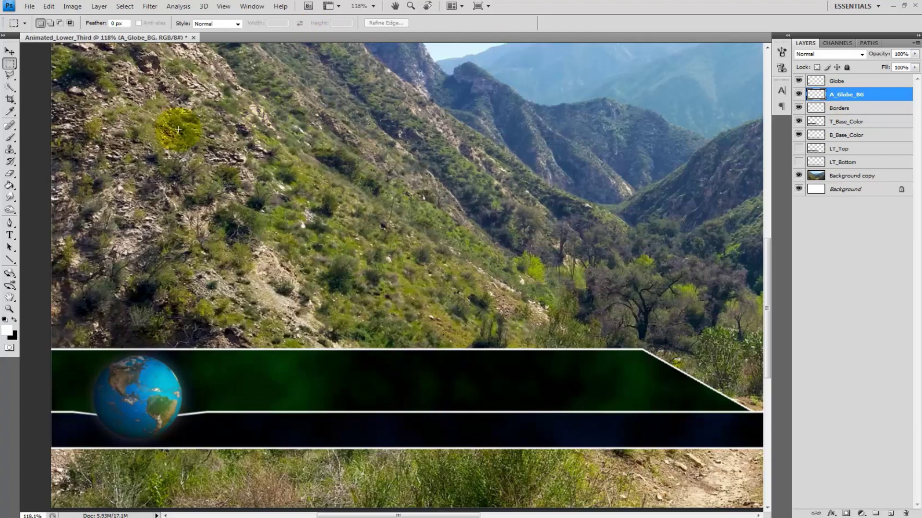
Step: Paint a soft black shadow around the globe's left and lower edges with a 30% brush
click(10, 138)
key(d)
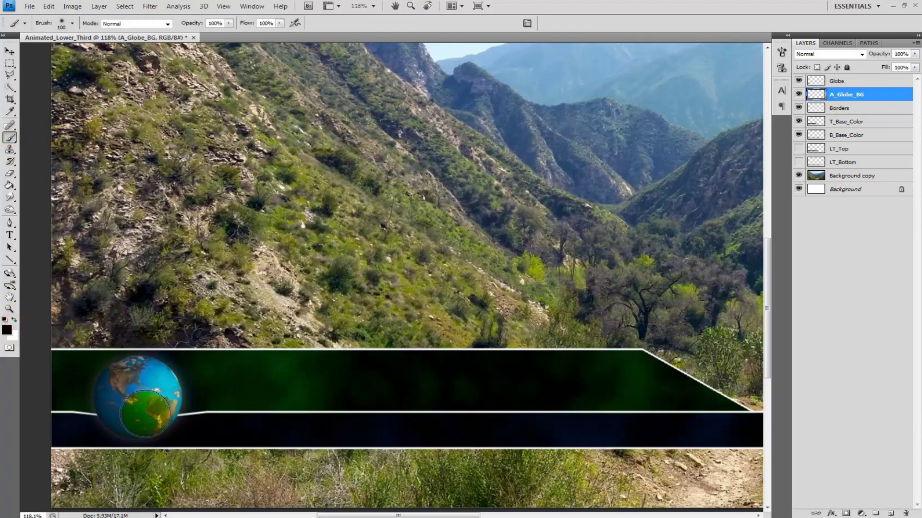
key(3)
click(230, 23)
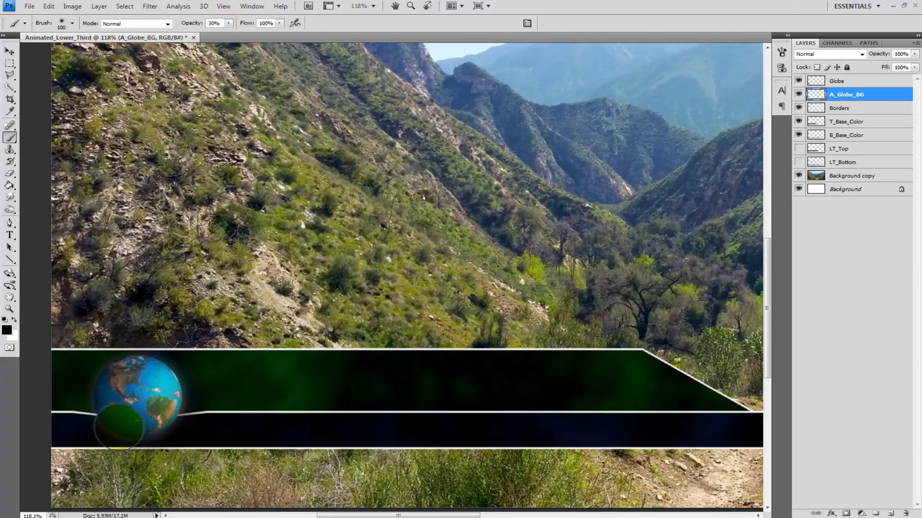
click(90, 397)
mouse_move(106, 425)
mouse_down()
mouse_move(99, 379)
mouse_move(153, 374)
mouse_move(163, 405)
mouse_move(185, 390)
mouse_move(148, 411)
mouse_move(82, 391)
mouse_up()
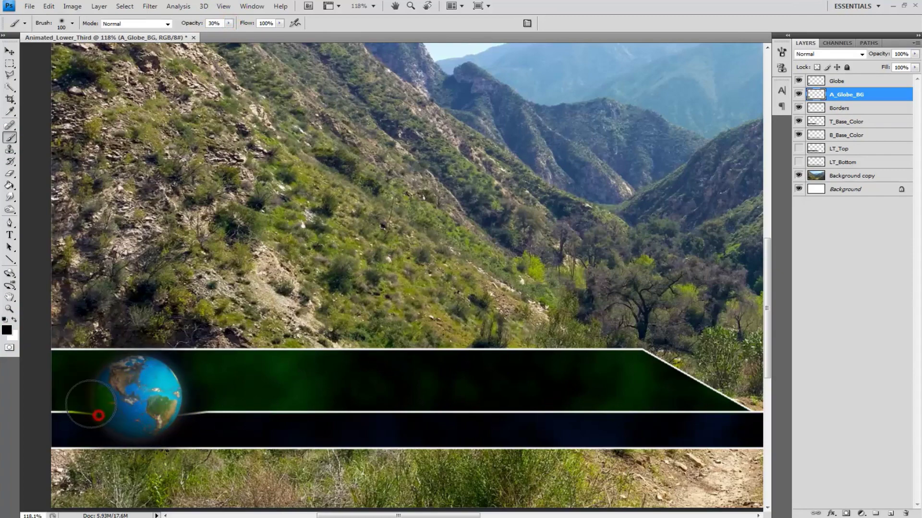
drag(132, 420, 186, 414)
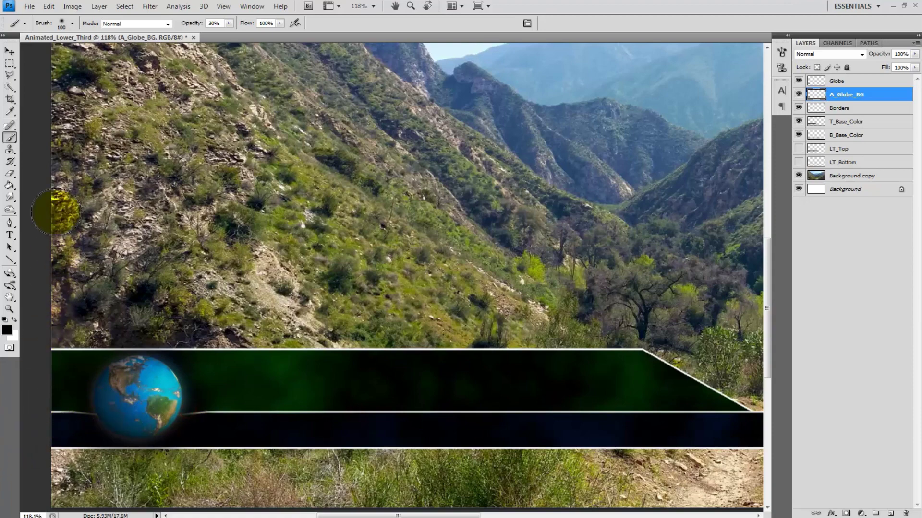
Step: Fit the image on screen and darken the Borders layer with an Exposure of -3.78
click(8, 309)
right_click(287, 293)
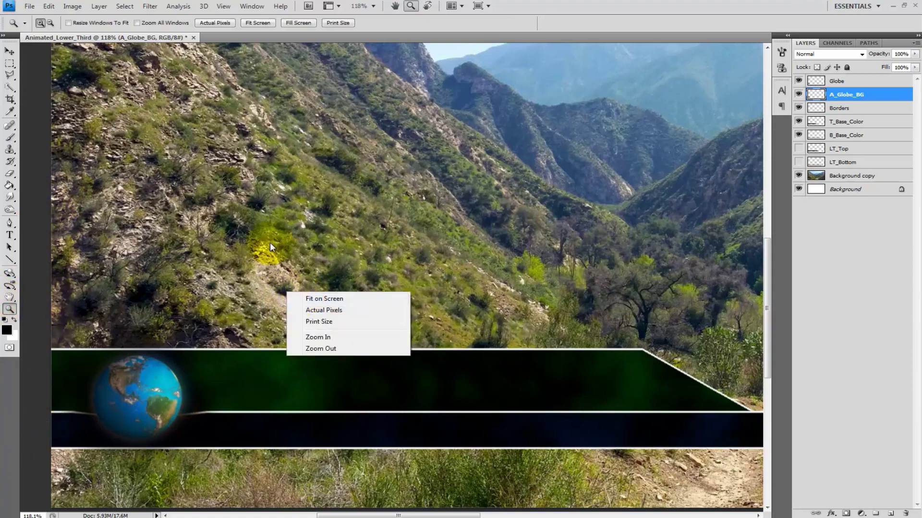
click(362, 301)
click(842, 108)
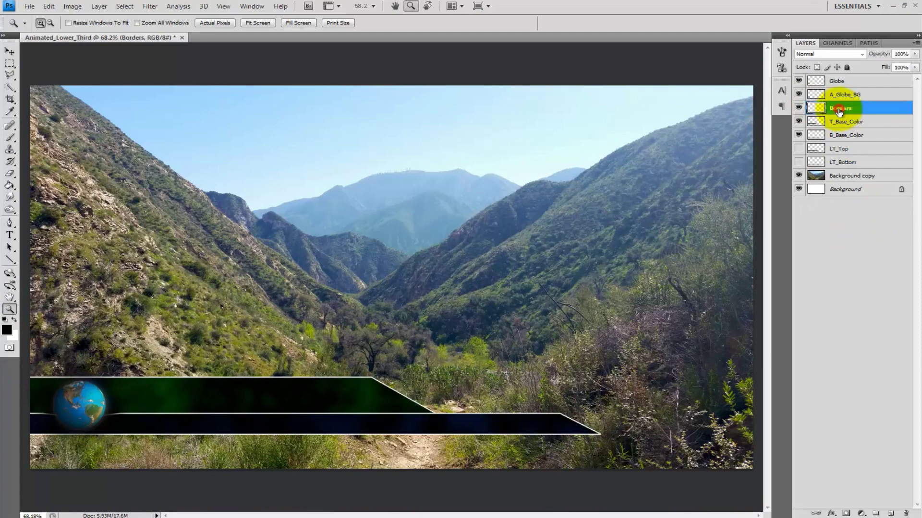
click(73, 6)
mouse_move(91, 35)
click(206, 57)
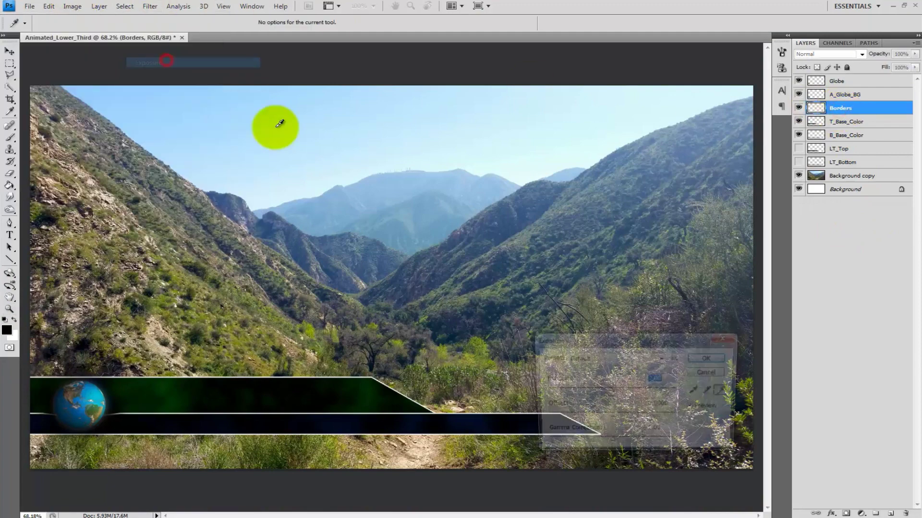
drag(610, 391, 601, 398)
text(-3.78)
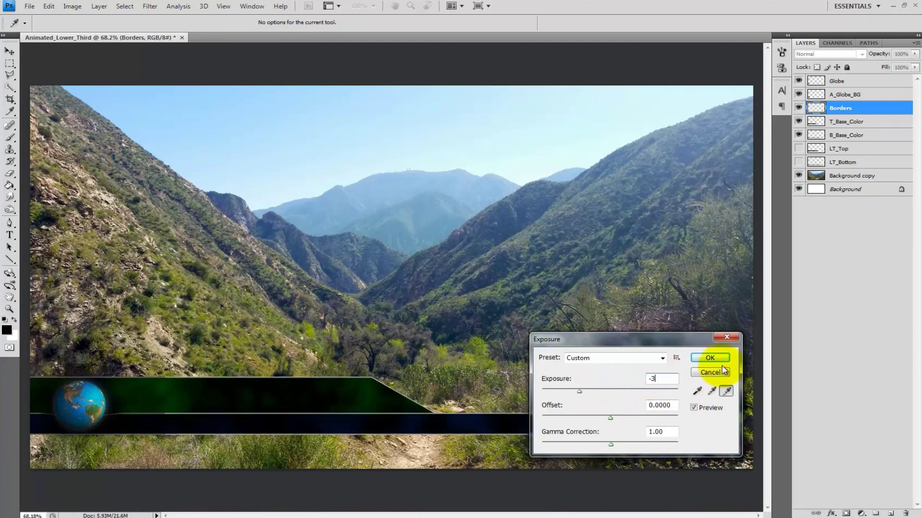
click(709, 357)
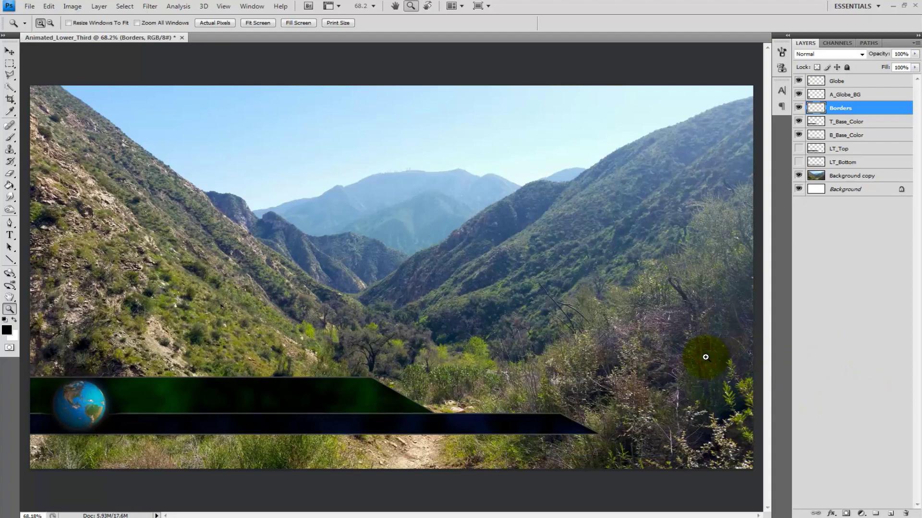
Step: Create a new layer named White_Ctrl above T_Base_Color
click(846, 126)
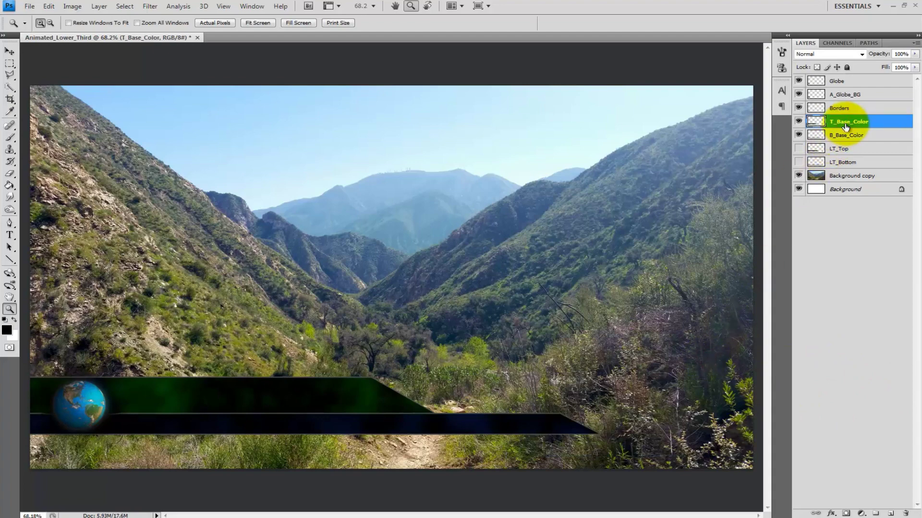
key(ctrl+shift+n)
text(W)
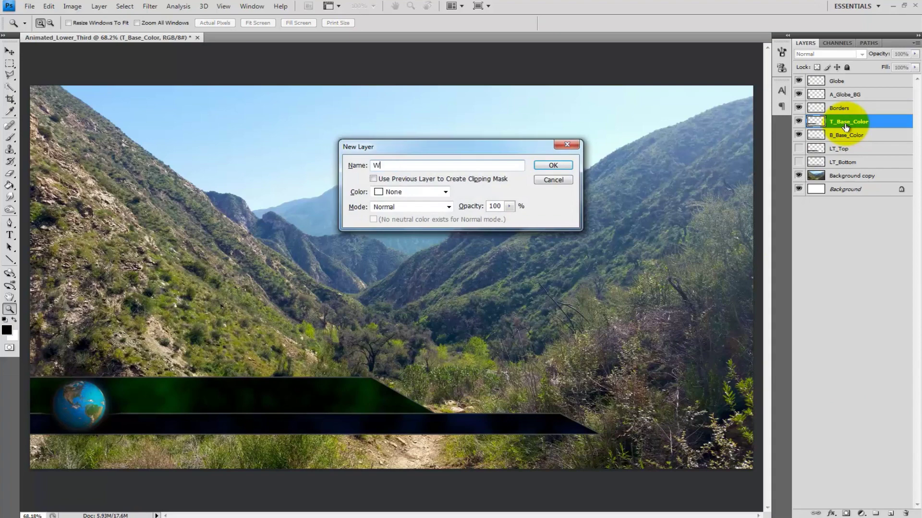
text(hite_Ctrl)
key(Return)
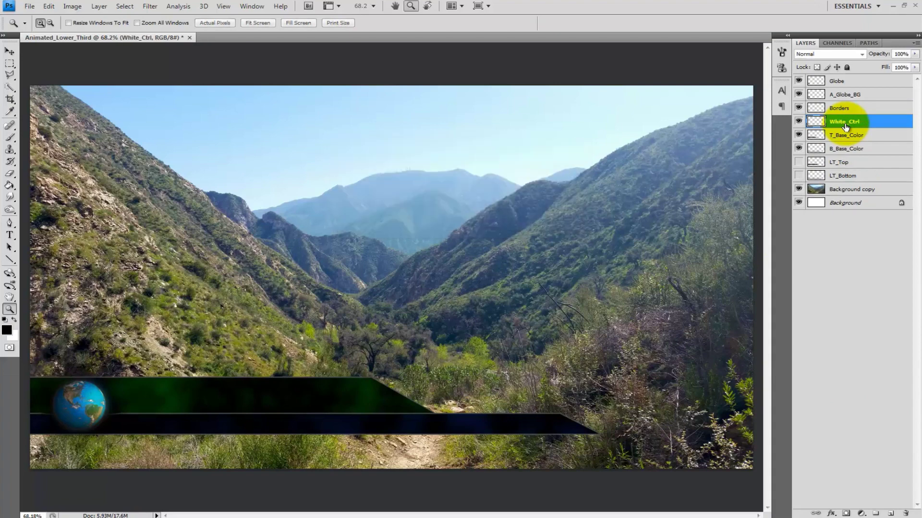
Step: Load both bar shapes as a selection, fill them with white, and deselect
ctrl+click(816, 135)
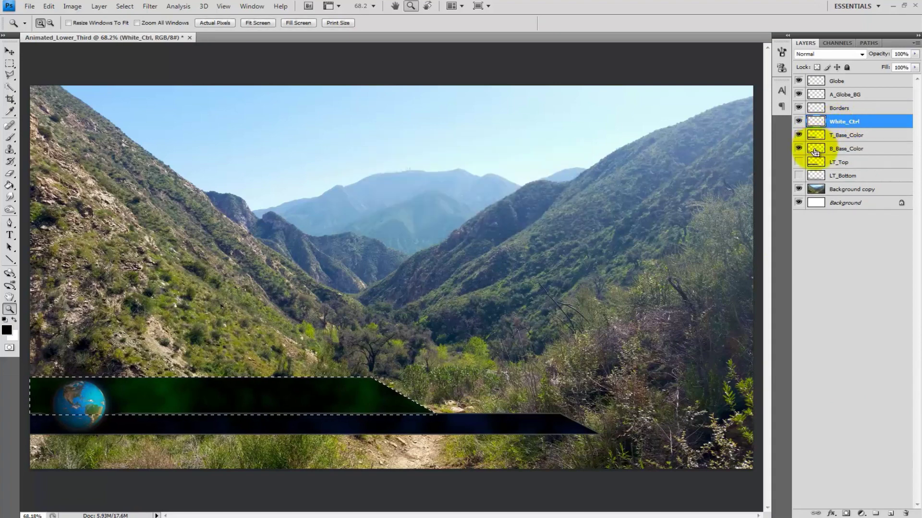
ctrl+shift+click(814, 150)
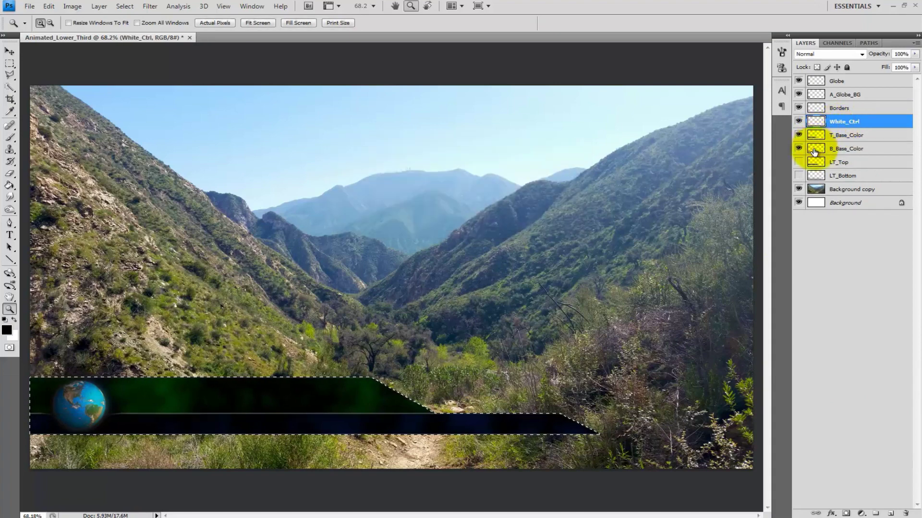
click(10, 185)
click(14, 319)
click(144, 398)
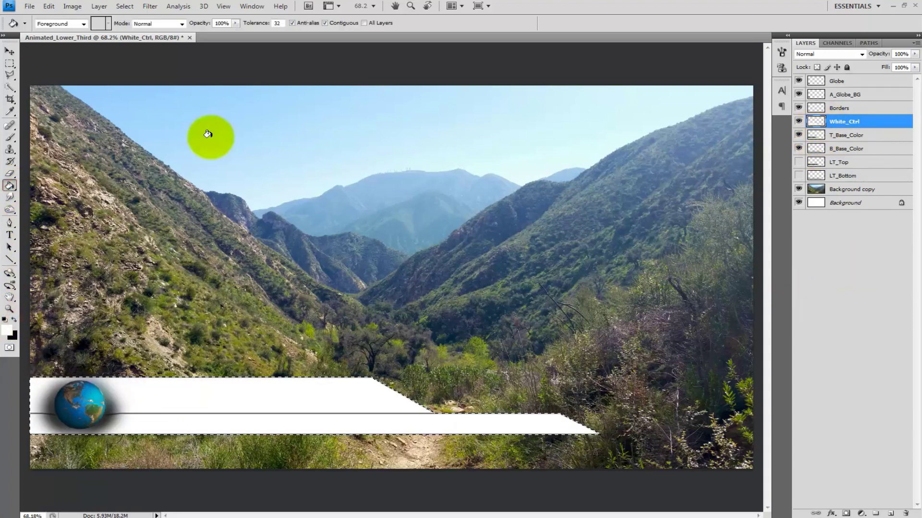
click(9, 63)
click(214, 160)
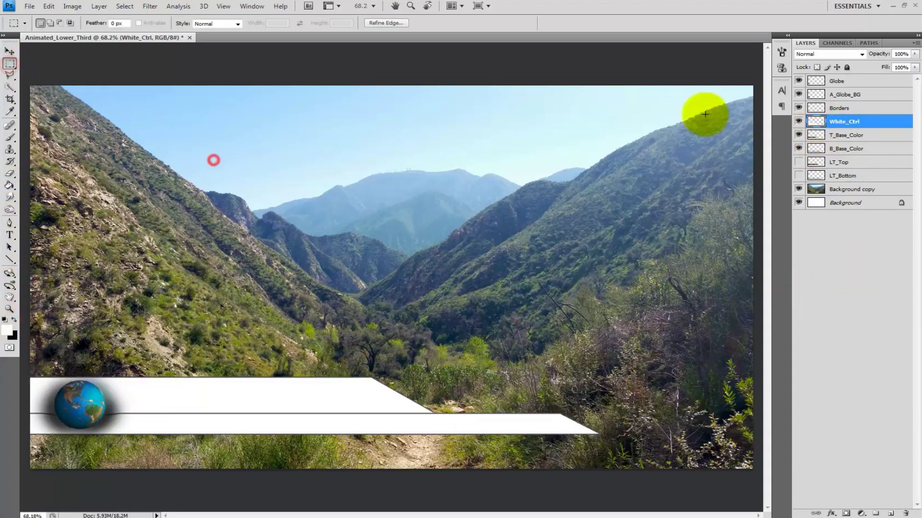
Step: Set White_Ctrl's opacity to 5%, compare it on and off, and hide the Background copy
click(907, 54)
text(5)
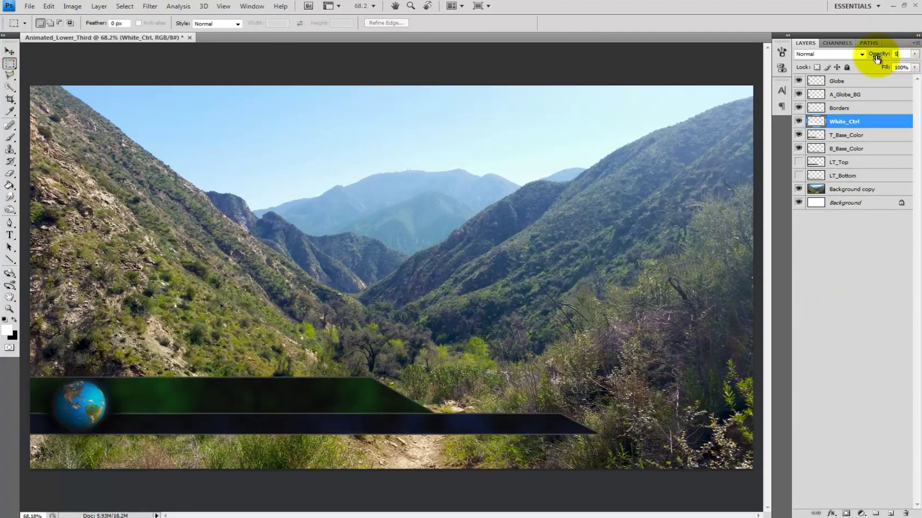
click(862, 253)
click(799, 121)
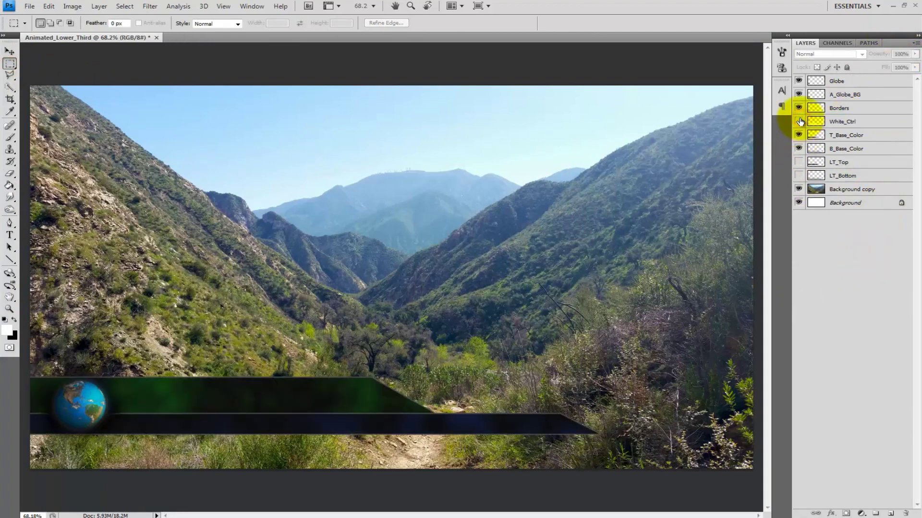
click(799, 122)
click(799, 121)
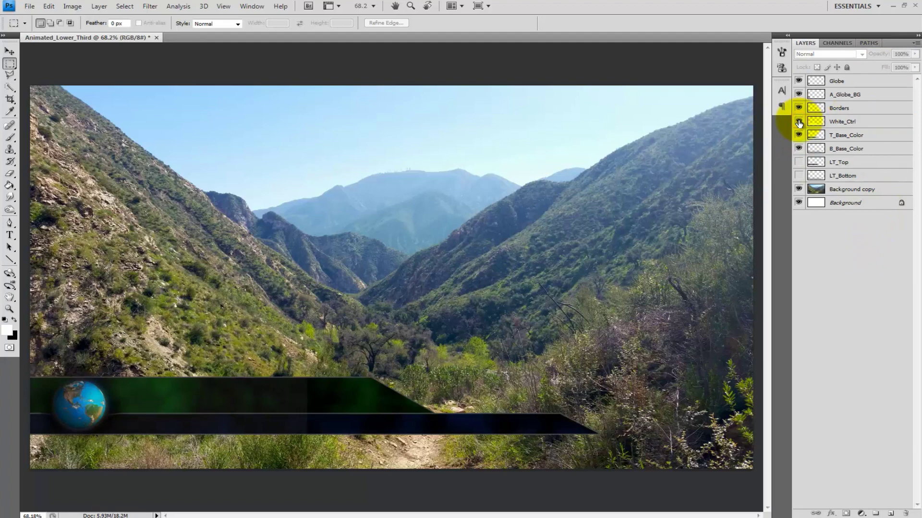
click(799, 190)
Step: Hide the white Background layer and crop the canvas tightly around the banner
click(798, 202)
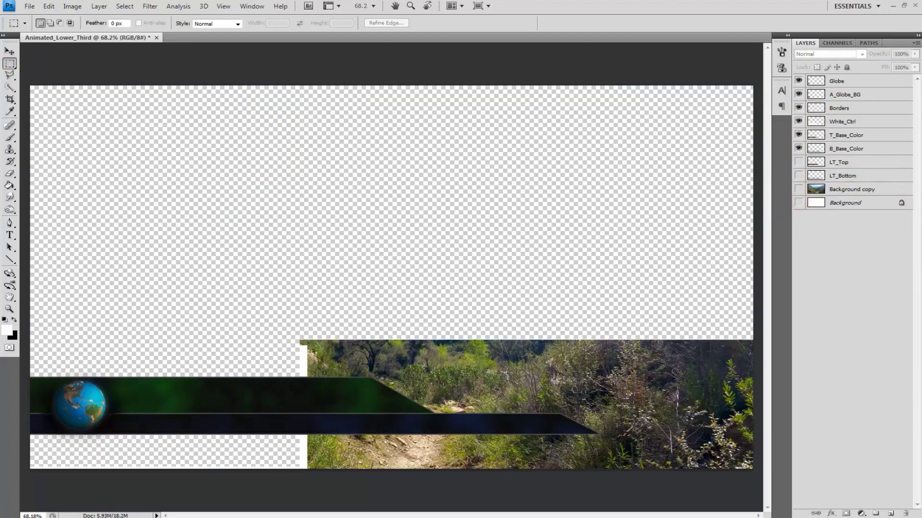
click(9, 99)
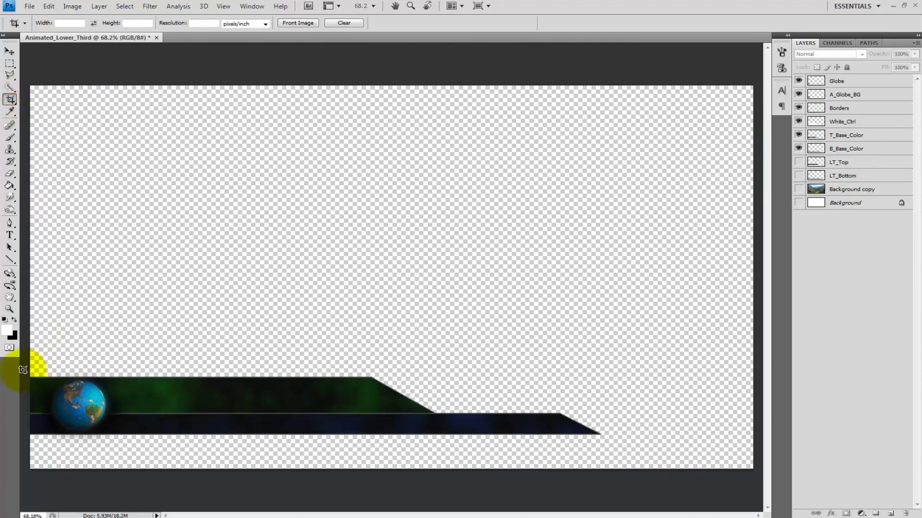
drag(25, 365, 622, 446)
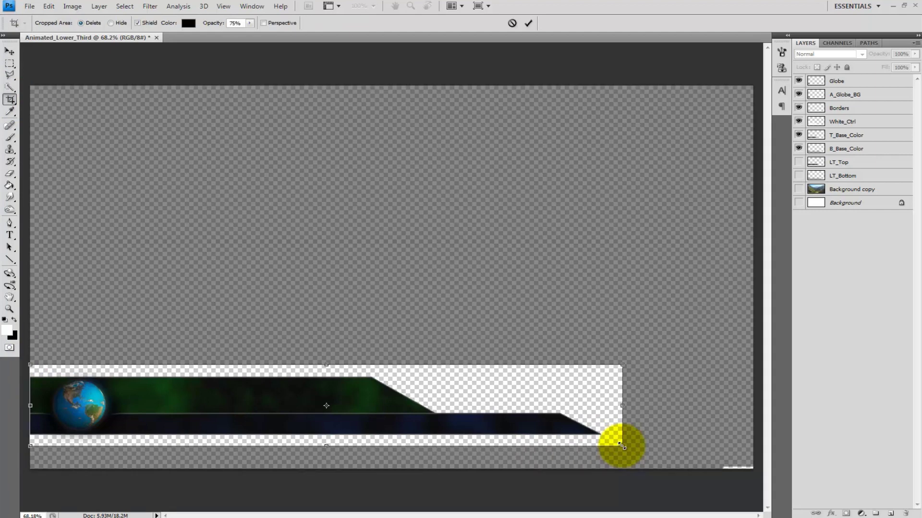
key(Return)
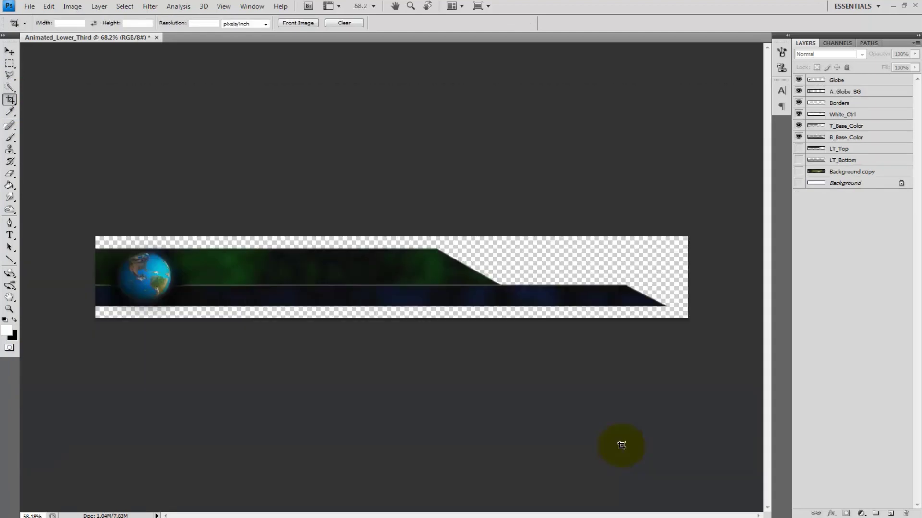
Step: Save the banner as Animated_Lower_Third.png with the interlaced PNG option
key(ctrl+shift+s)
click(485, 364)
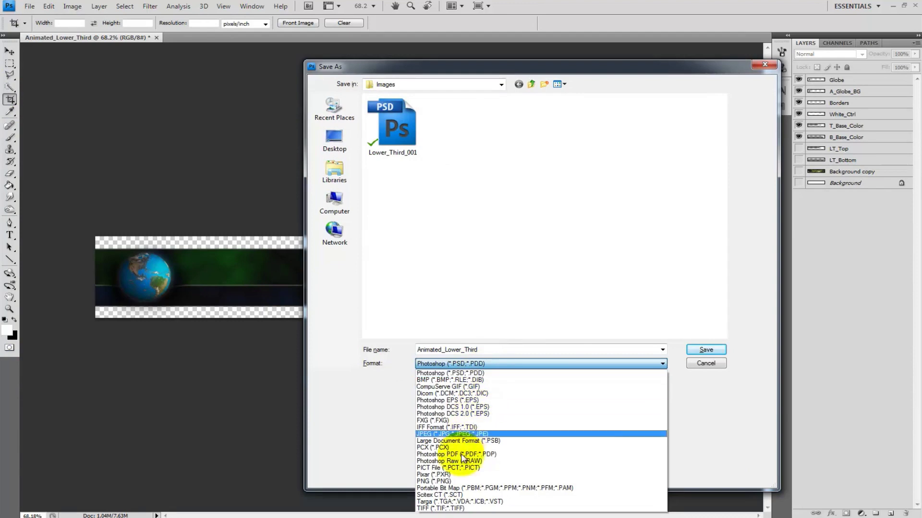
click(447, 481)
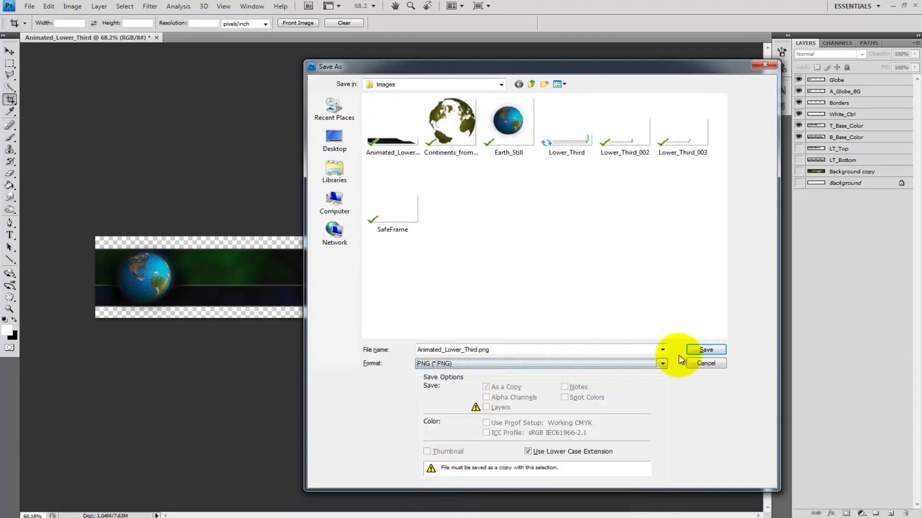
click(707, 352)
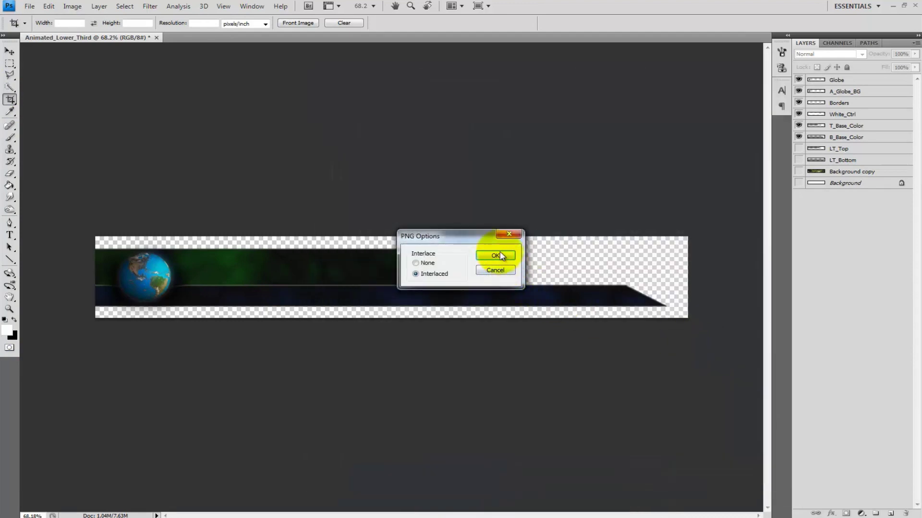
click(500, 258)
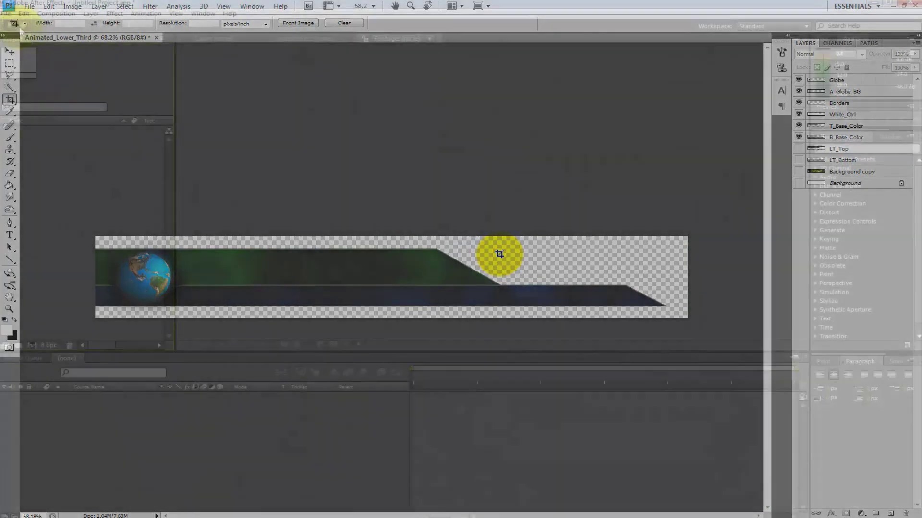
click(6, 13)
Step: Start a new After Effects project without saving the current one
mouse_move(48, 24)
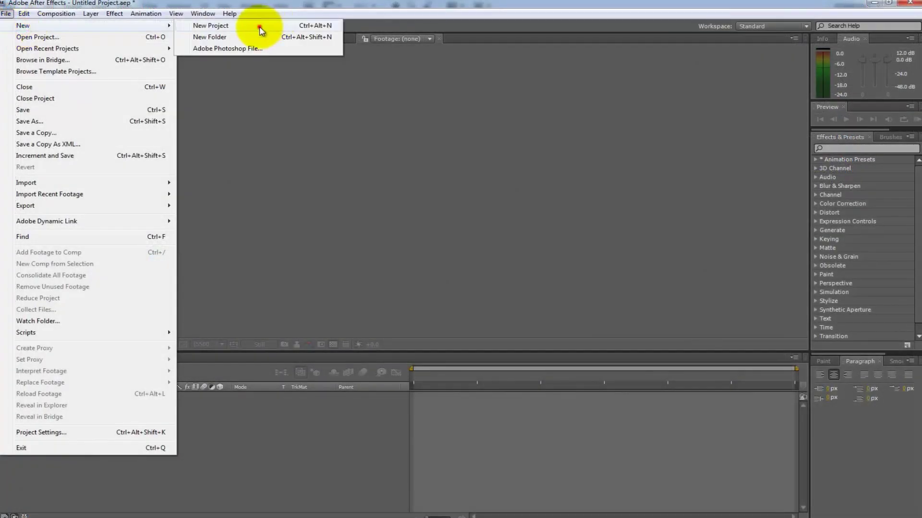
click(264, 24)
click(473, 280)
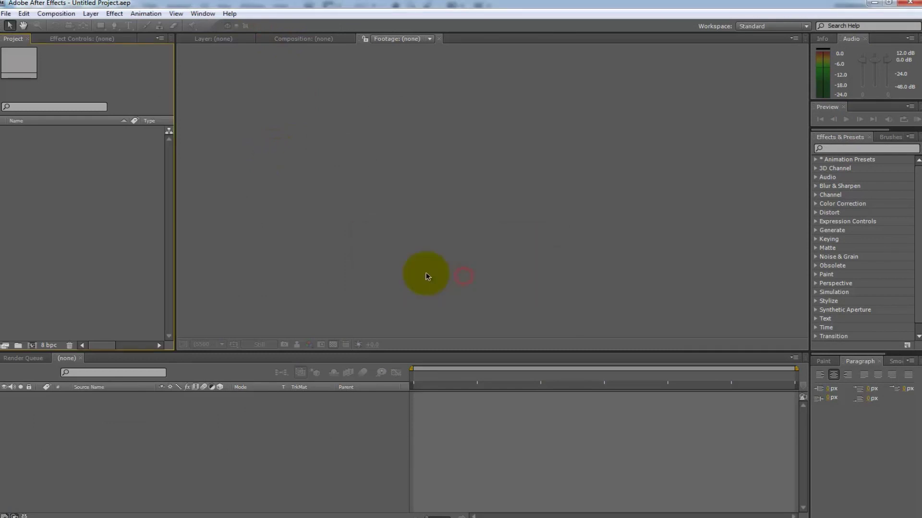
Step: Create the Animated_Lower_Thirds composition using the HDTV 1080 29.97 preset
click(33, 345)
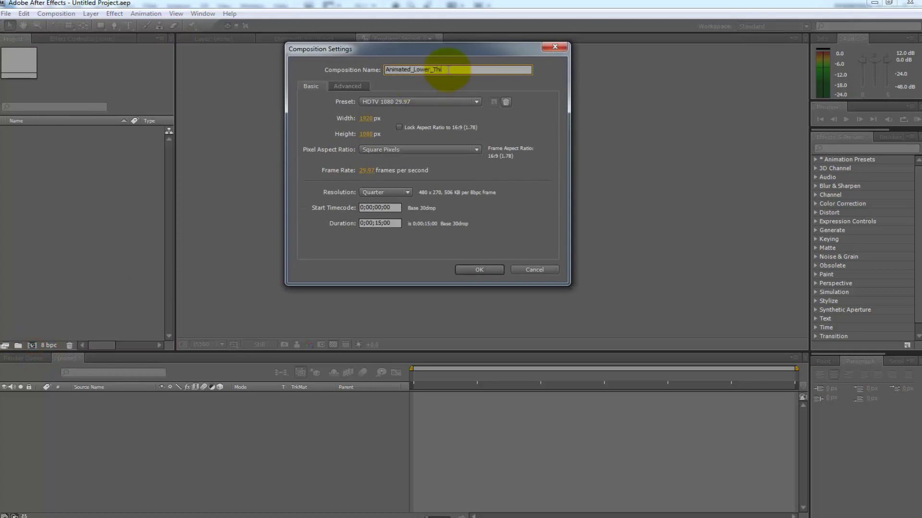
click(453, 102)
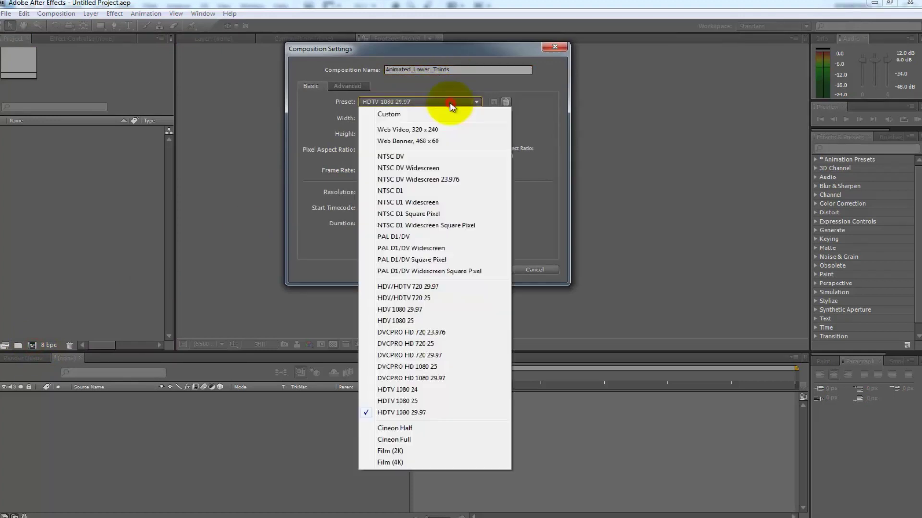
click(401, 353)
click(480, 269)
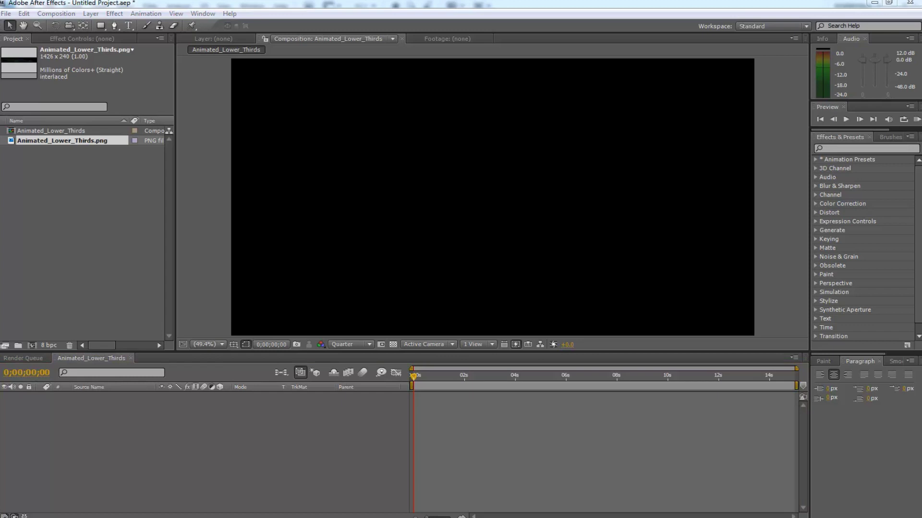
Step: Add Earth.mov and Animated_Lower_Thirds.png to the composition and preview at Full resolution
click(116, 243)
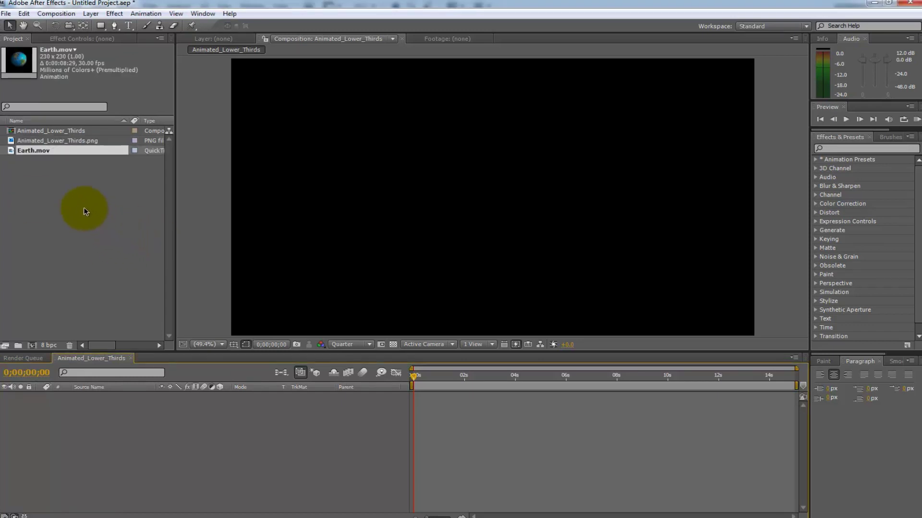
ctrl+click(70, 139)
drag(76, 140, 185, 447)
click(200, 447)
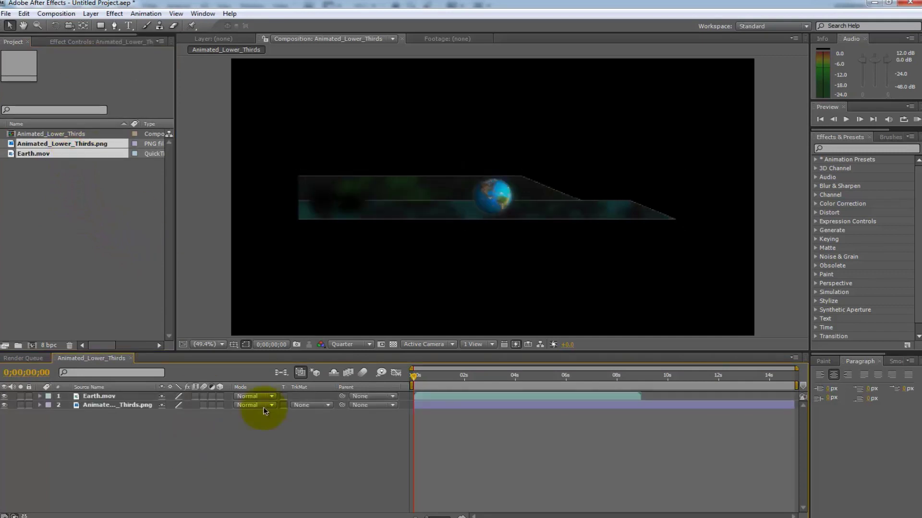
click(367, 344)
click(367, 316)
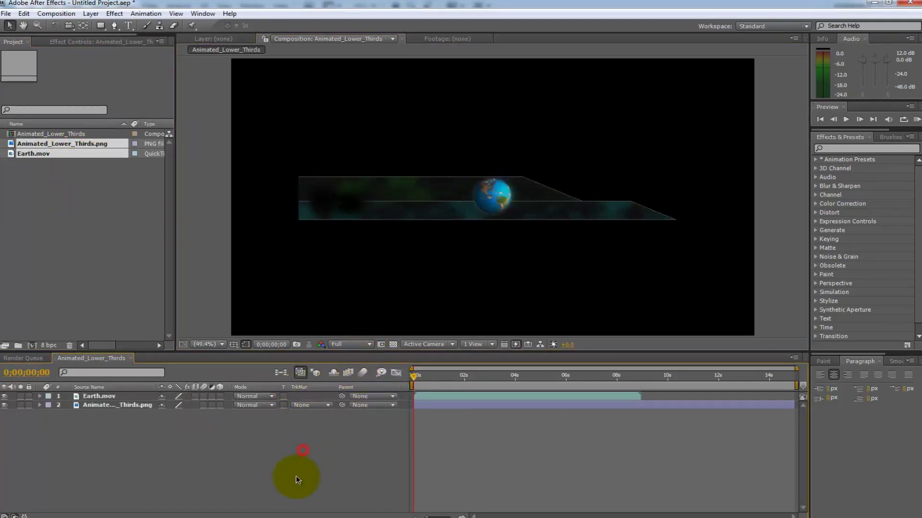
Step: Nudge the lower-thirds bar layer left and down toward the frame's bottom-left
click(100, 396)
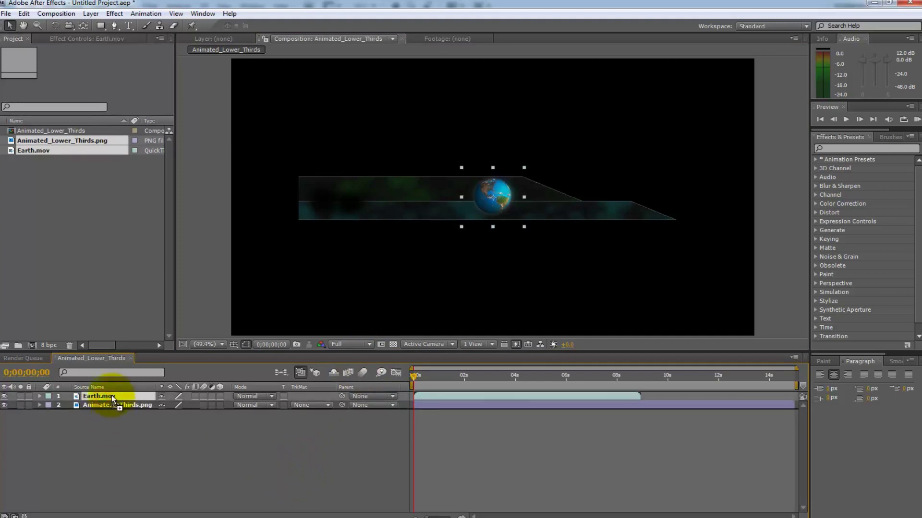
click(100, 405)
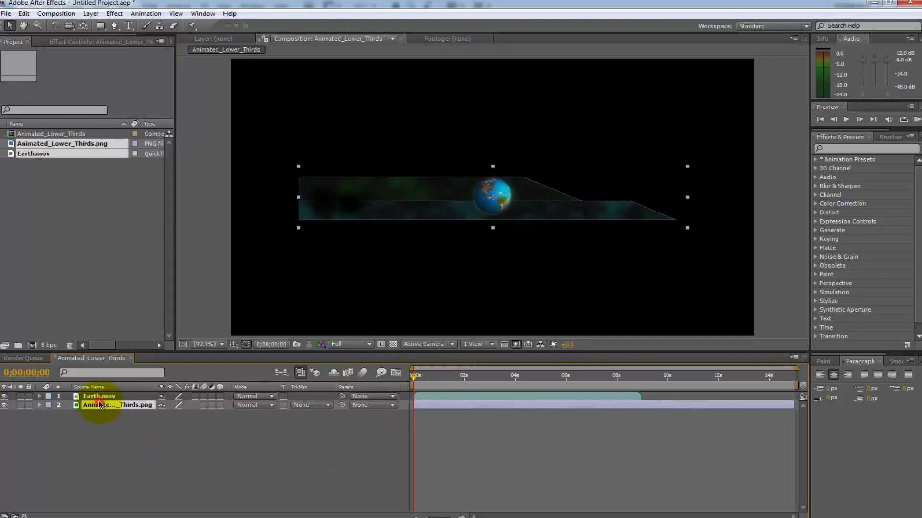
click(208, 403)
key(shift+Left)
key(shift+Left)
key(shift+Left)
key(shift+Left)
key(shift+Left)
key(shift+Left)
key(shift+Left)
key(shift+Left)
key(shift+Left)
key(shift+Left)
key(shift+Left)
key(shift+Left)
key(shift+Left)
key(shift+Left)
key(shift+Left)
key(shift+Left)
key(shift+Left)
key(shift+Left)
key(shift+Left)
key(shift+Left)
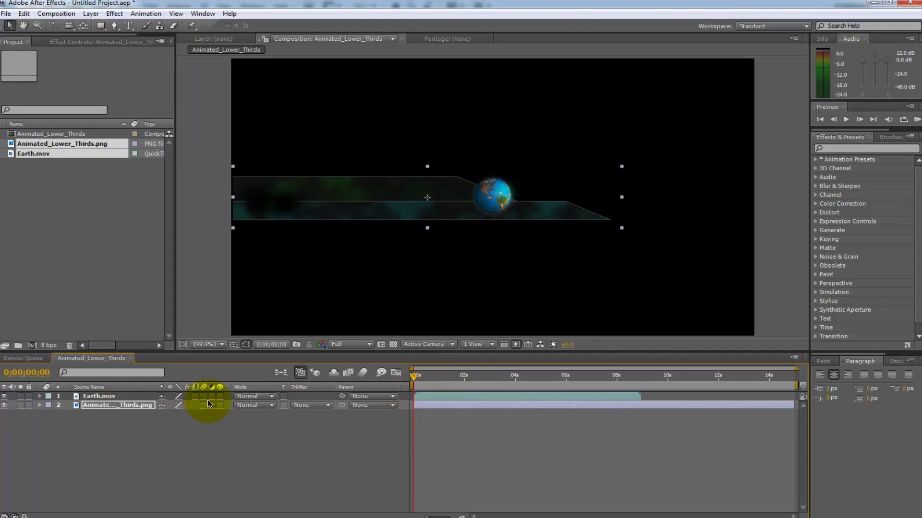
key(shift+Down)
key(shift+Down)
key(shift+Down)
key(shift+Down)
key(shift+Down)
key(shift+Down)
key(shift+Down)
key(shift+Down)
key(shift+Down)
key(shift+Down)
key(shift+Down)
key(shift+Down)
key(shift+Down)
key(shift+Down)
key(shift+Down)
key(shift+Down)
key(shift+Down)
key(shift+Down)
key(shift+Down)
key(shift+Down)
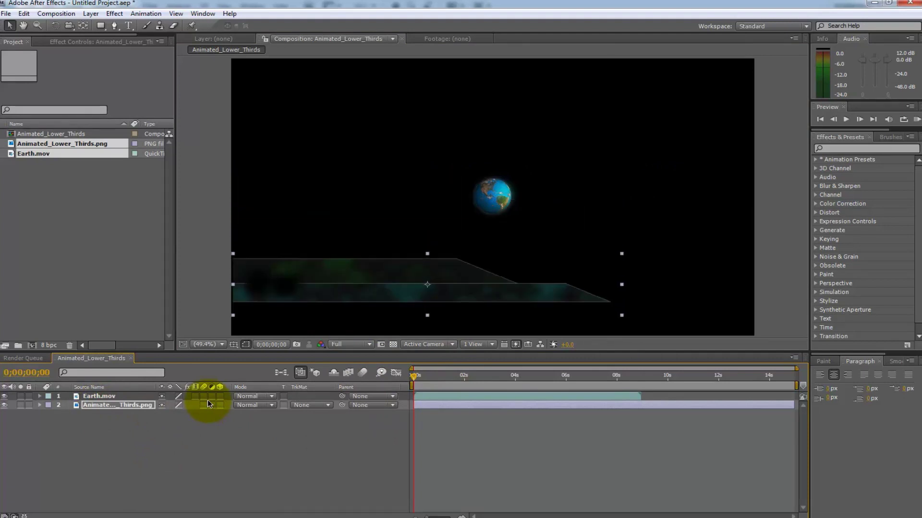
key(shift+Down)
key(shift+Down)
key(shift+Down)
key(shift+Down)
key(shift+Left)
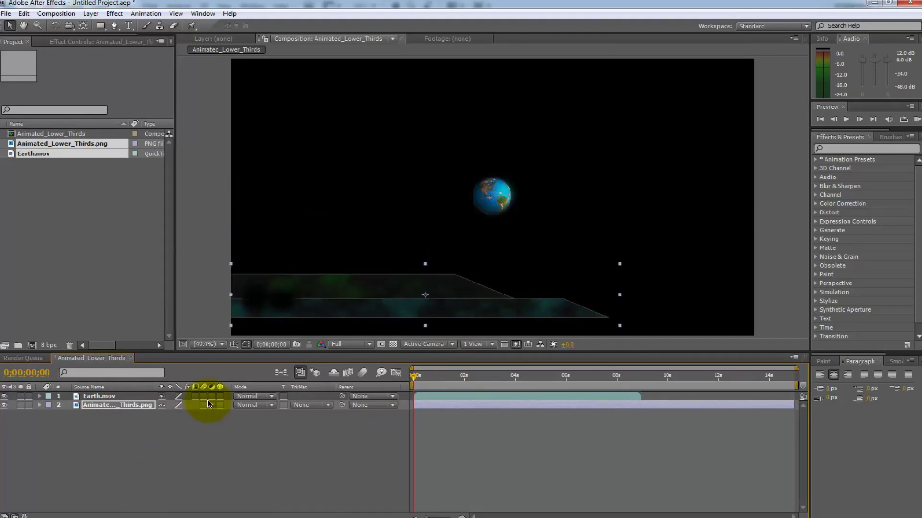
Step: Nudge the globe left and down so it rests on the bars' left end
click(108, 396)
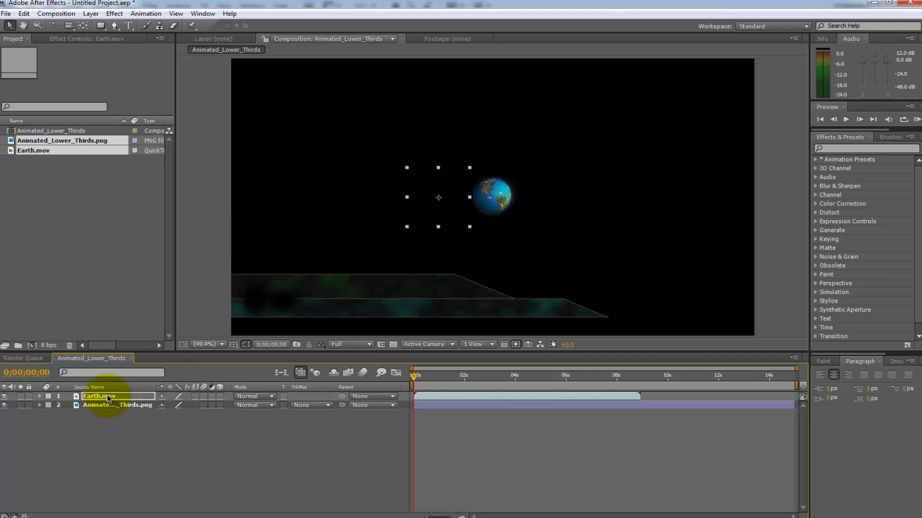
key(shift+Left)
key(shift+Left)
key(shift+Left)
key(shift+Left)
key(shift+Left)
key(shift+Left)
key(shift+Left)
key(shift+Left)
key(shift+Left)
key(shift+Left)
key(shift+Left)
key(shift+Left)
key(shift+Left)
key(shift+Left)
key(shift+Left)
key(shift+Left)
key(shift+Left)
key(shift+Left)
key(shift+Left)
key(shift+Left)
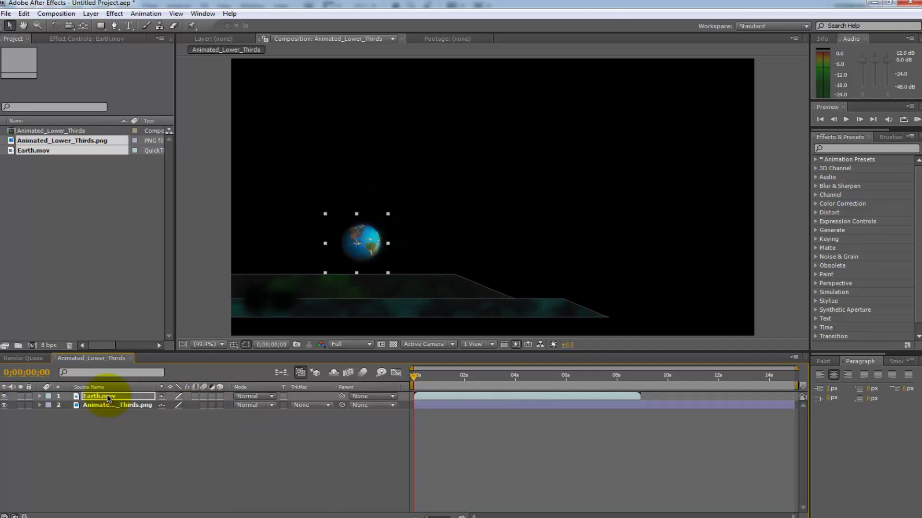
key(shift+Left)
key(shift+Left)
key(shift+Left)
key(shift+Left)
key(shift+Left)
key(shift+Left)
key(shift+Left)
key(shift+Down)
key(shift+Down)
key(shift+Down)
key(shift+Down)
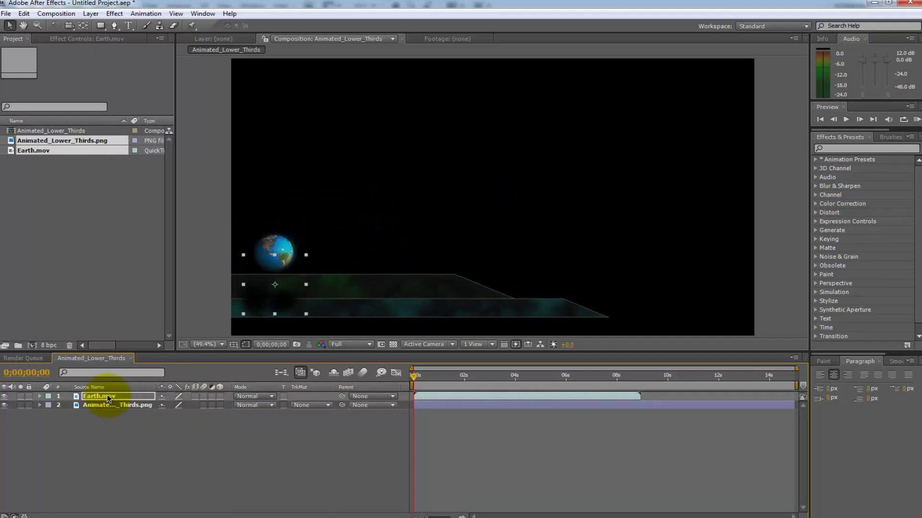
key(shift+Down)
key(shift+Down)
key(shift+Down)
key(shift+Down)
key(shift+Left)
key(shift+Left)
key(shift+Left)
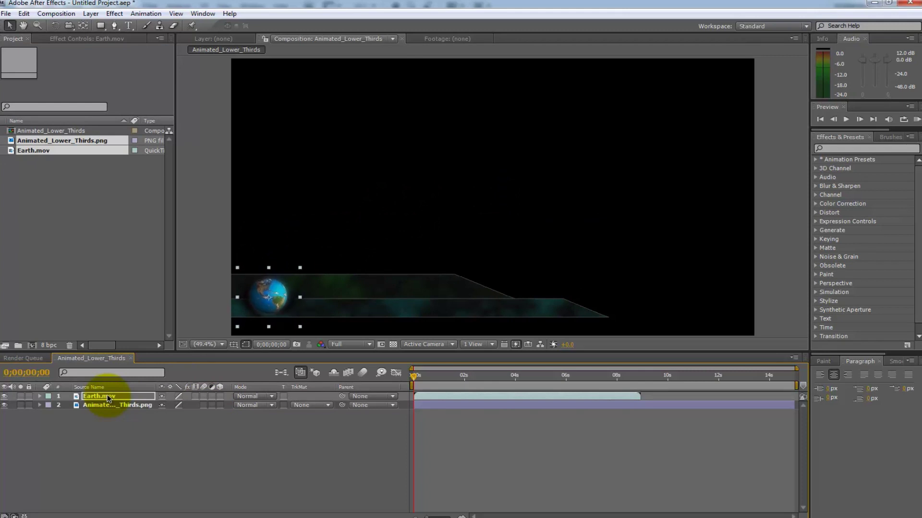
click(119, 424)
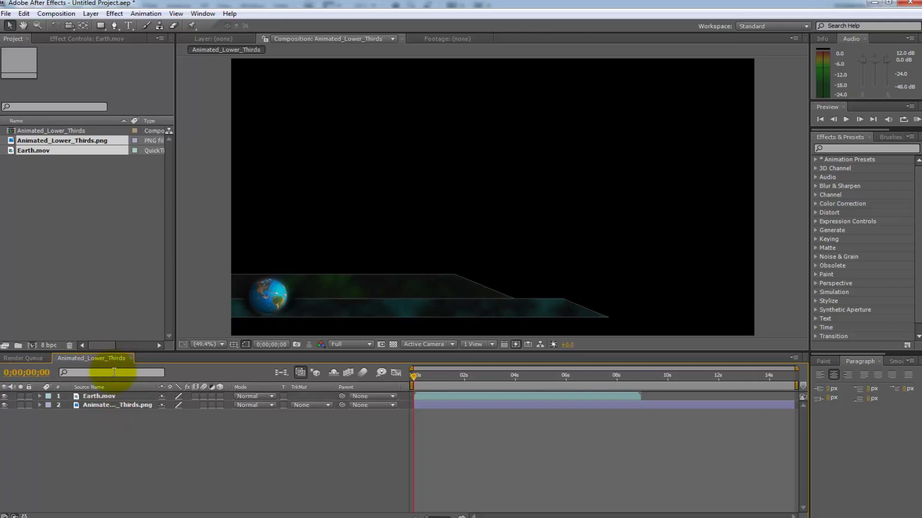
click(109, 404)
Step: Set the lower-third bars layer's opacity to 87%
key(t)
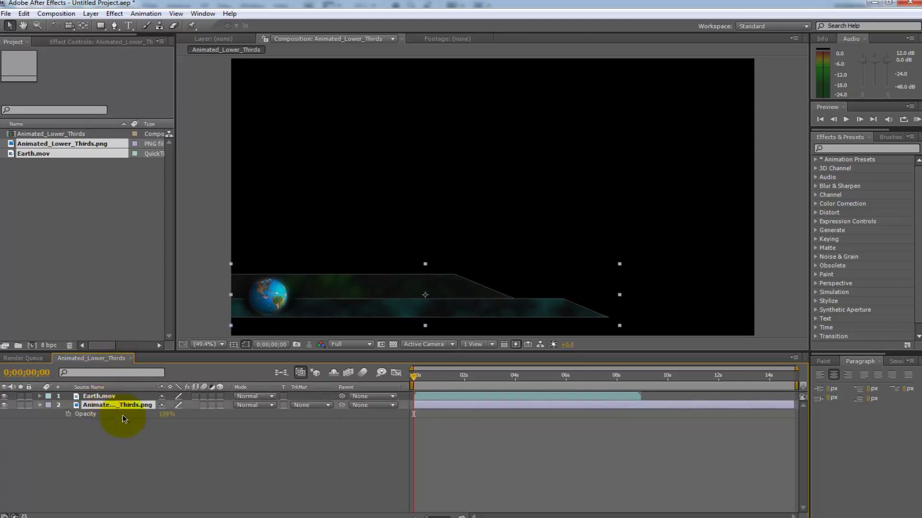
click(166, 414)
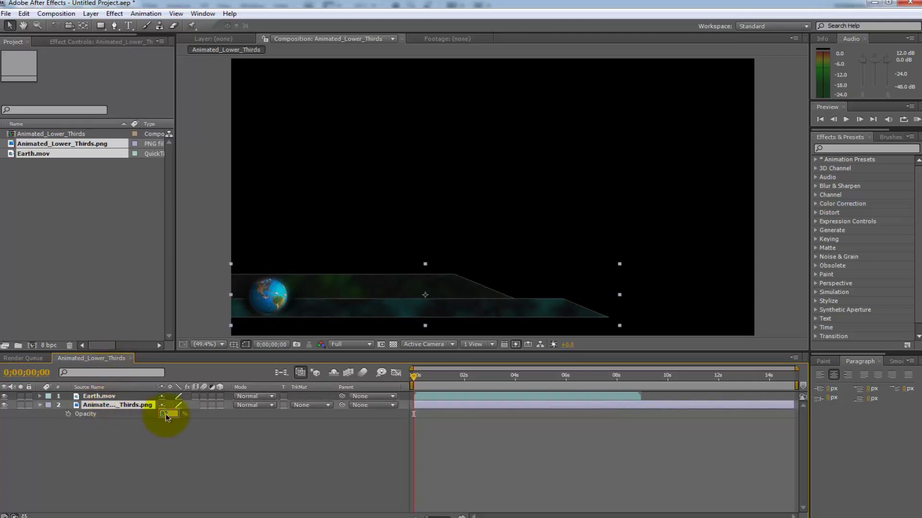
text(87)
click(205, 438)
click(123, 405)
click(142, 440)
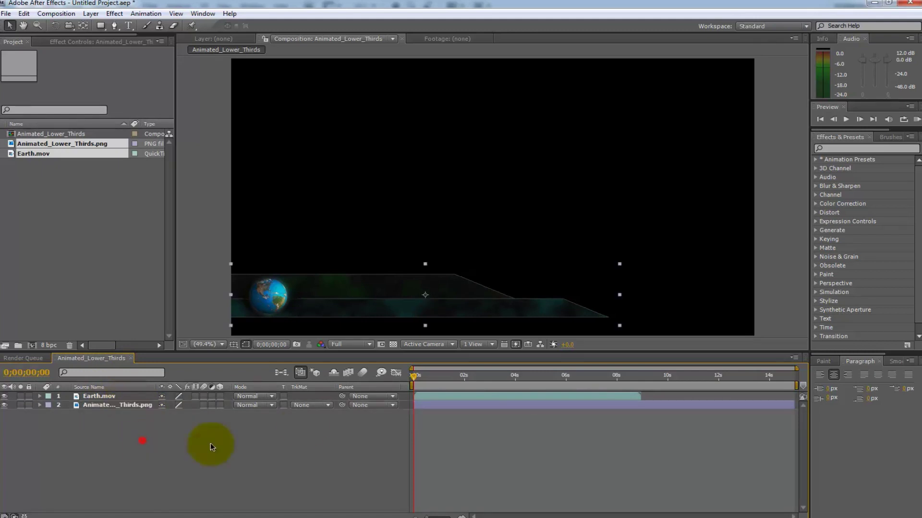
Step: Shorten the Animated_Lower_Thirds duration to match the globe clip's 0;00;08;28 end
drag(413, 375, 640, 377)
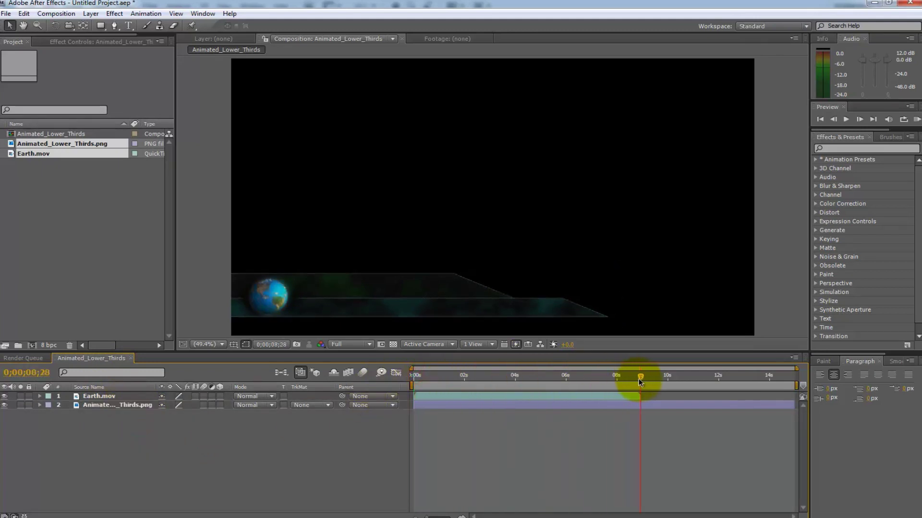
click(27, 373)
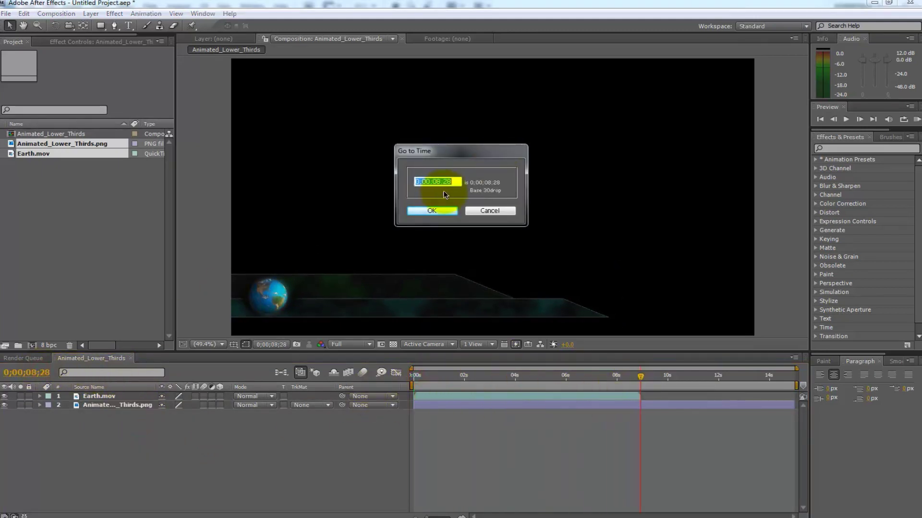
click(445, 213)
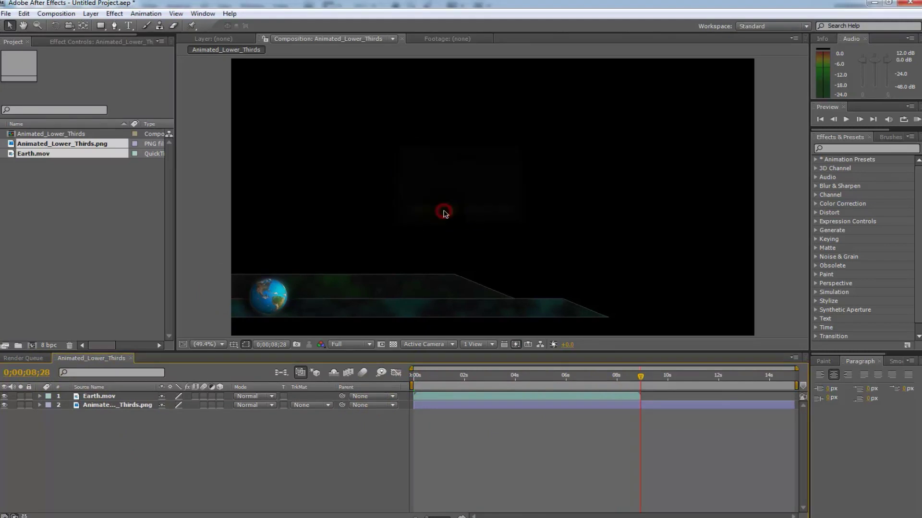
right_click(110, 358)
click(173, 199)
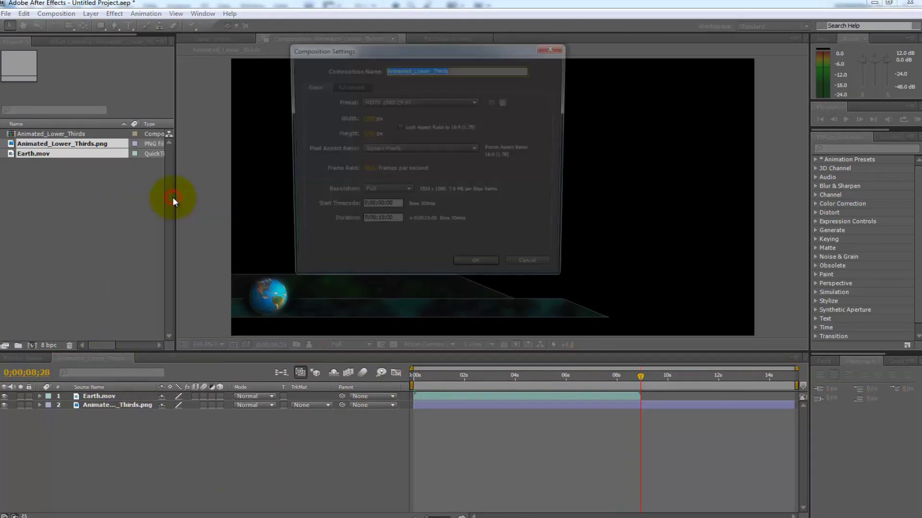
click(379, 224)
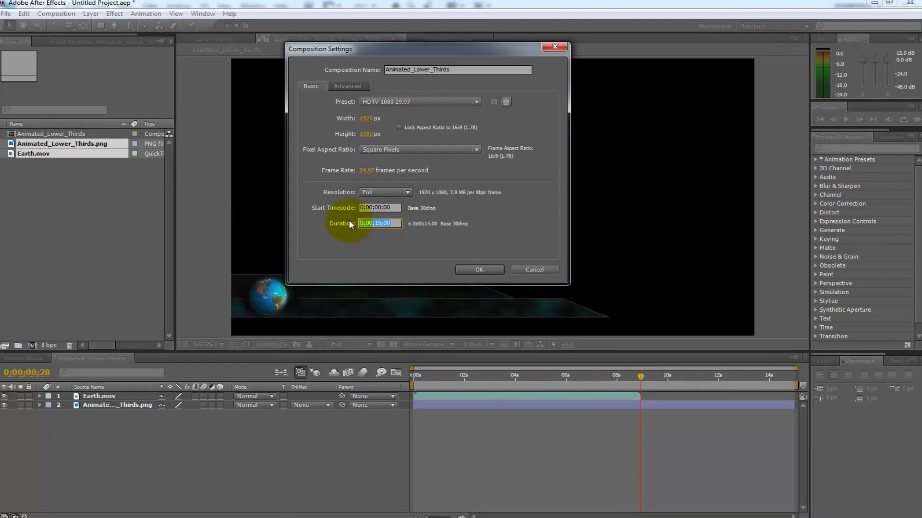
click(479, 269)
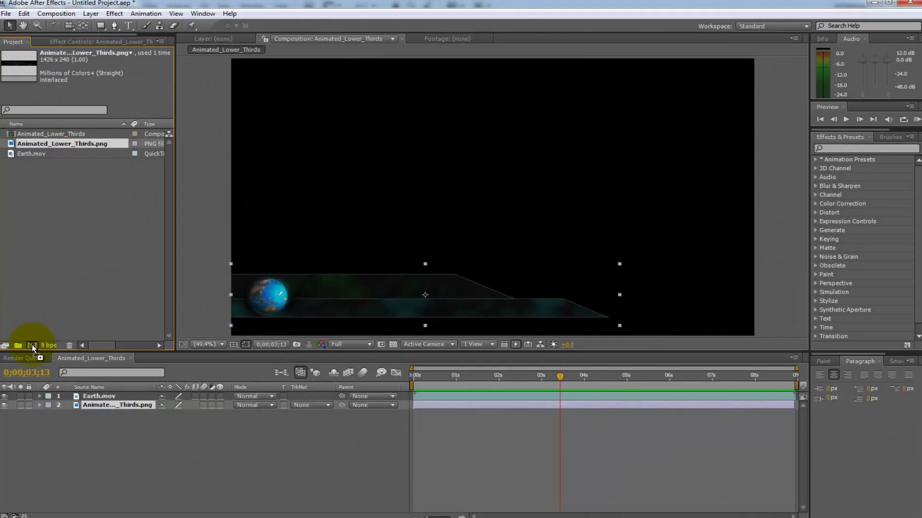
Step: Create a composition from the lower-thirds image and rename it Anim_LowerThird
drag(32, 345, 32, 344)
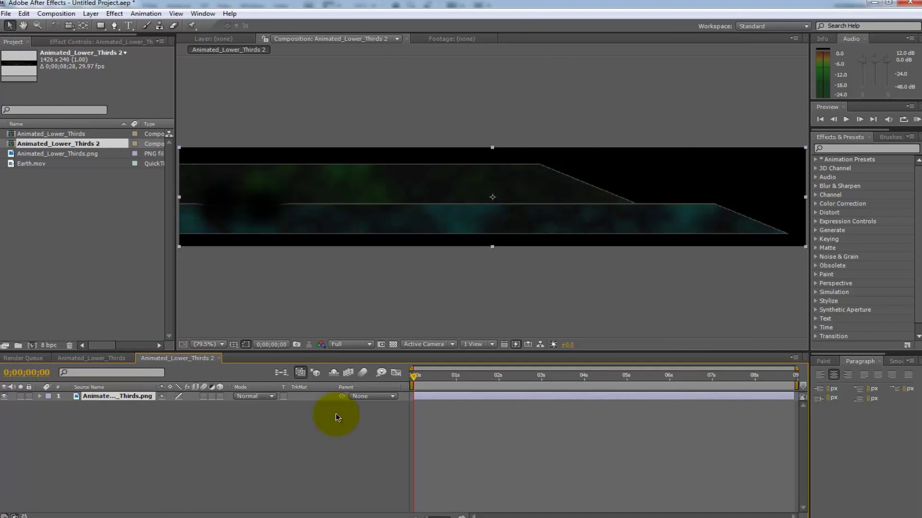
right_click(198, 361)
click(244, 197)
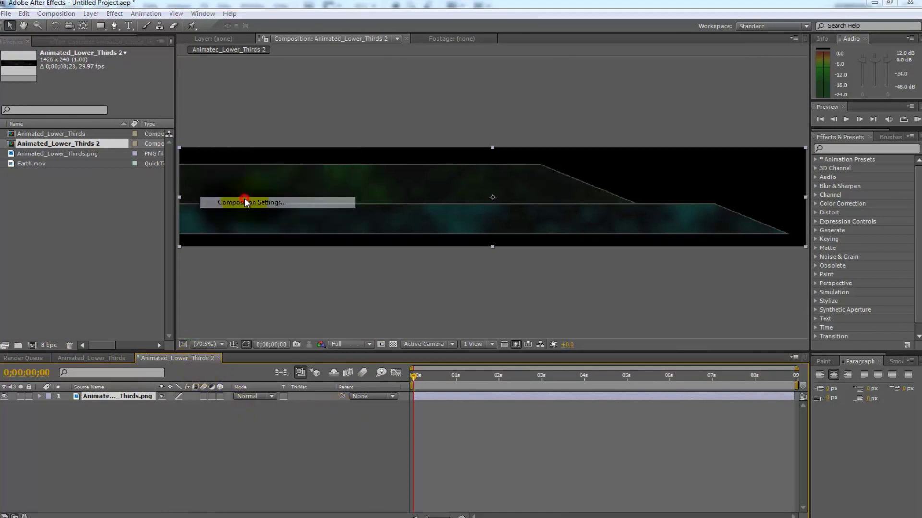
text(Anim_L)
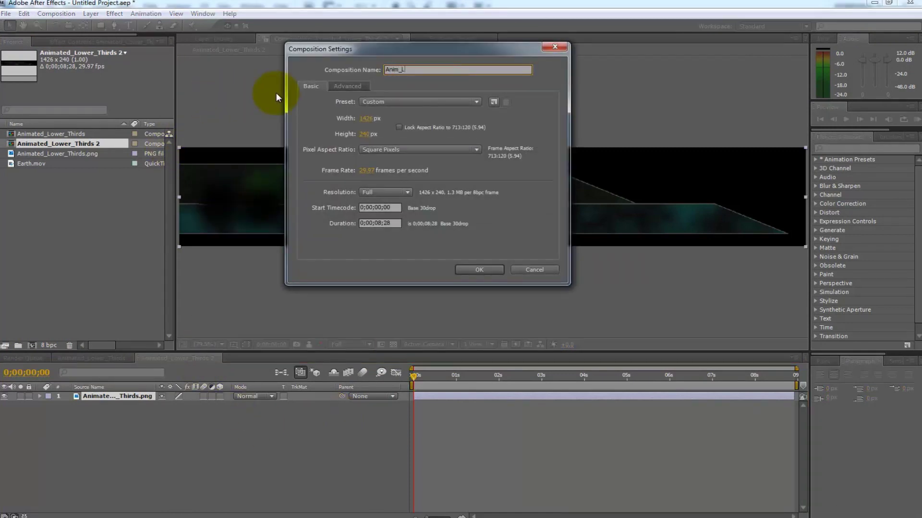
text(owerThird)
key(Return)
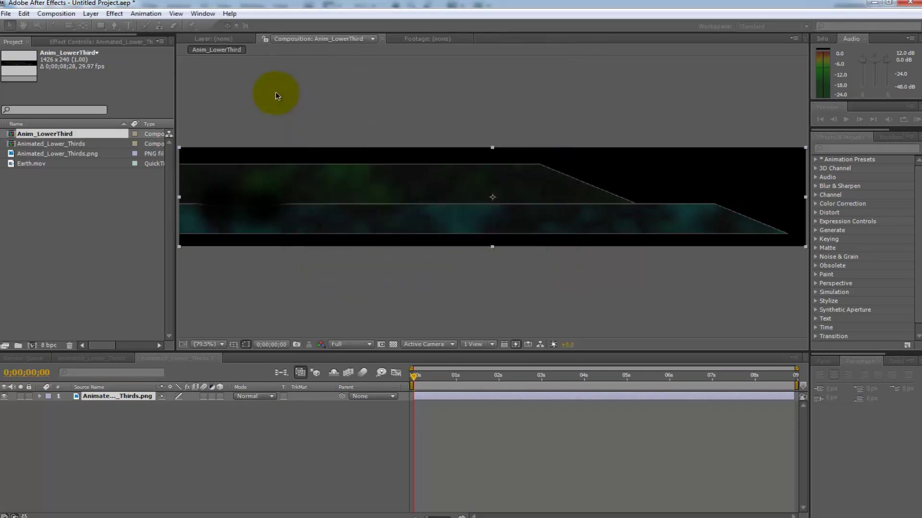
Step: Add a black solid layer and place it beneath the bars image
click(91, 14)
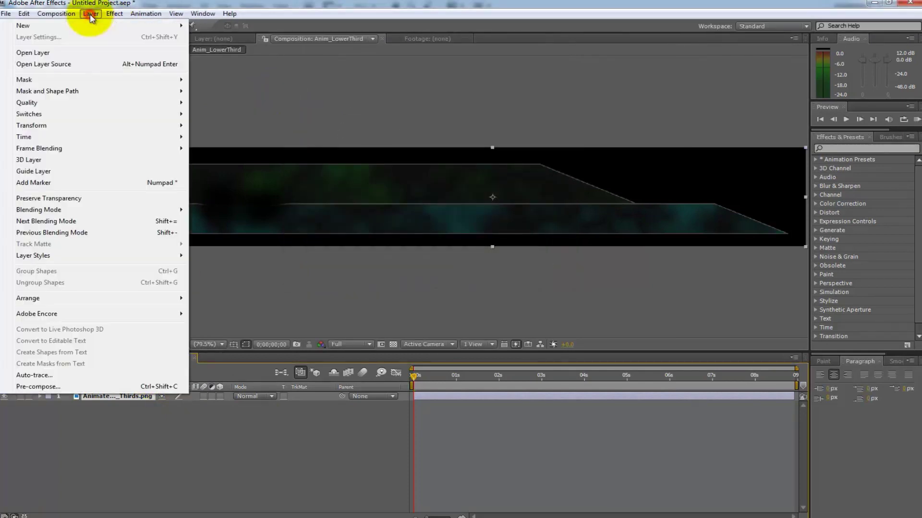
mouse_move(160, 30)
click(215, 37)
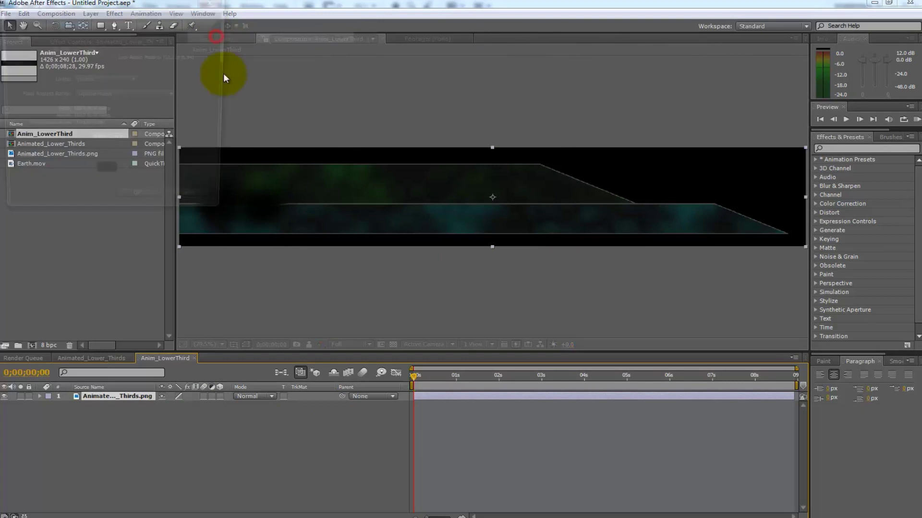
click(148, 205)
drag(130, 397, 129, 408)
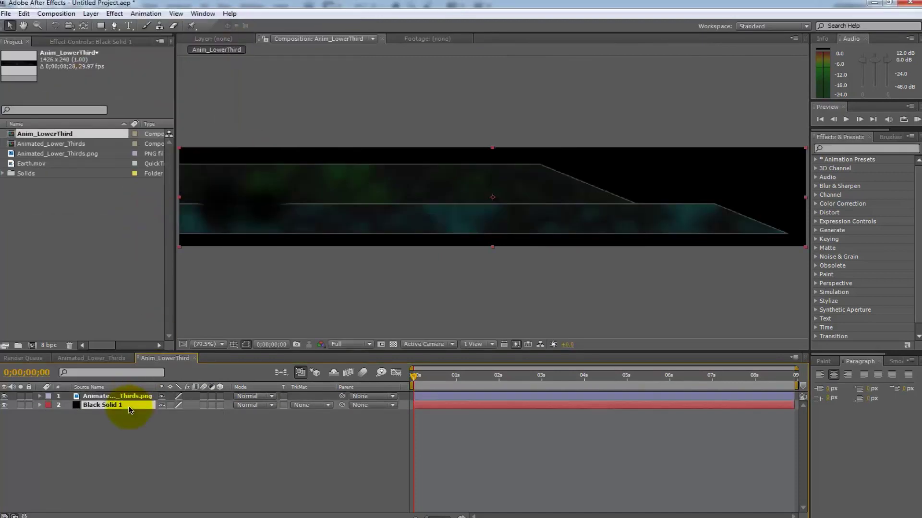
Step: Apply the Backgrounds > Smoke Rising animation preset to Black Solid 1
click(846, 150)
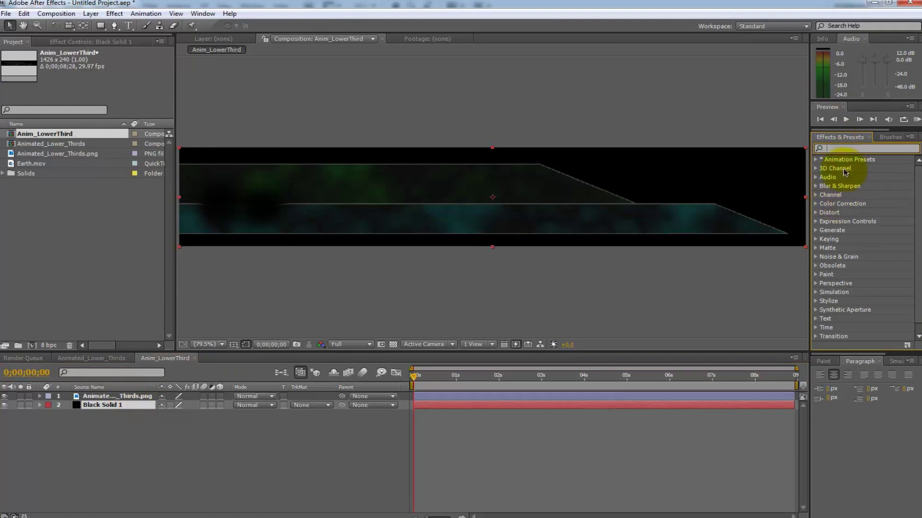
click(819, 160)
click(825, 169)
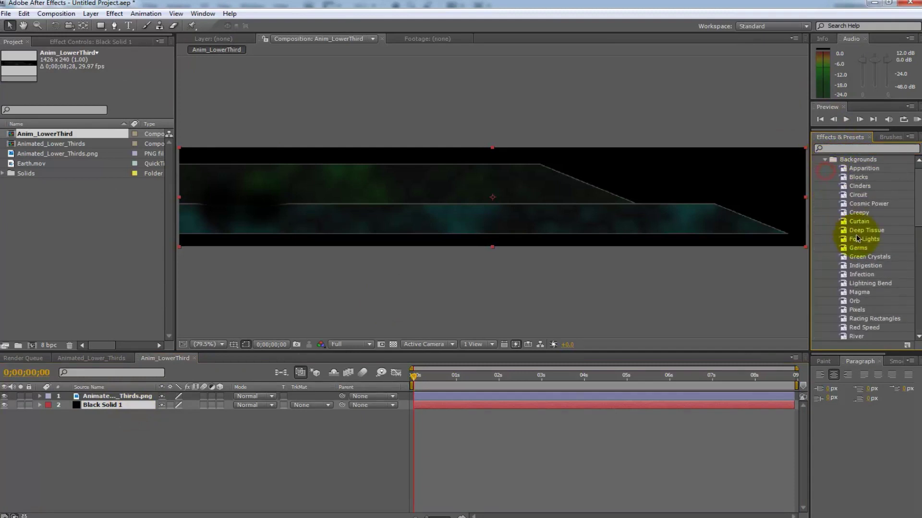
scroll(855, 255, down, 5)
click(857, 270)
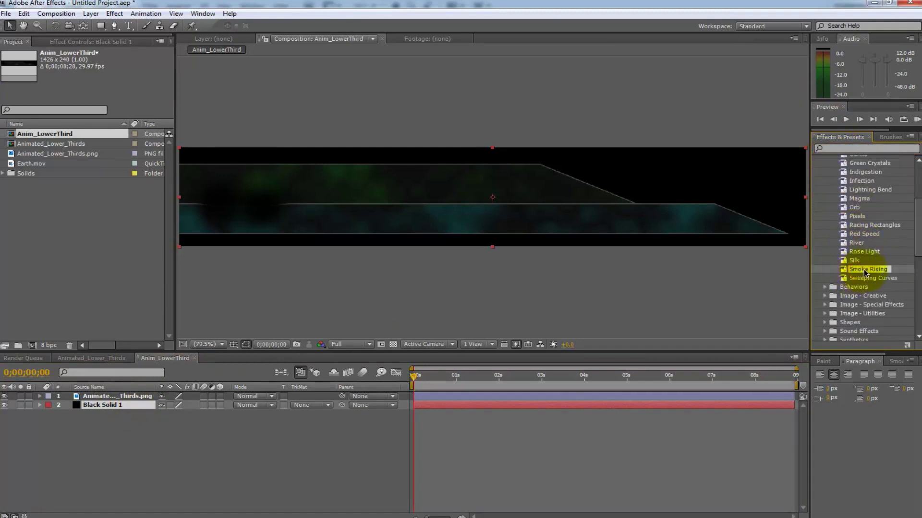
drag(865, 271, 673, 402)
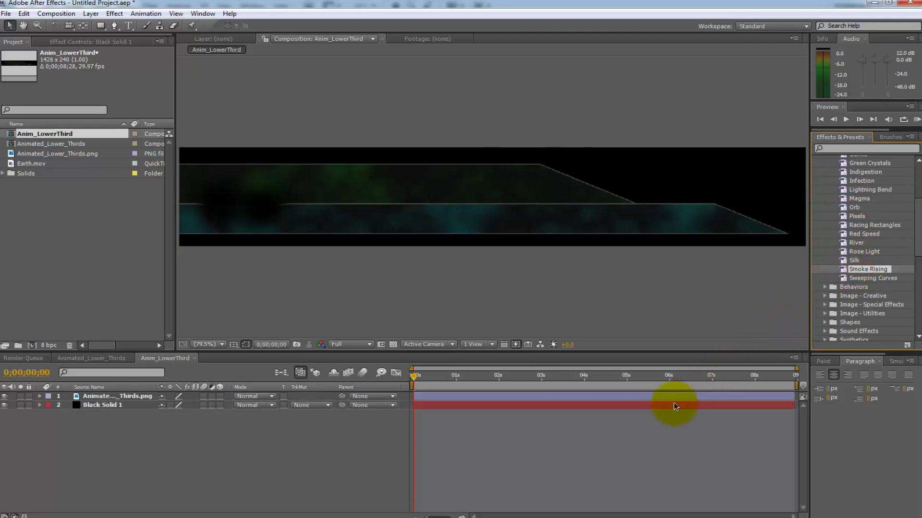
Step: Give Black Solid 1 an Alpha Matte and move its 05s smoke keyframes to the composition end
click(321, 404)
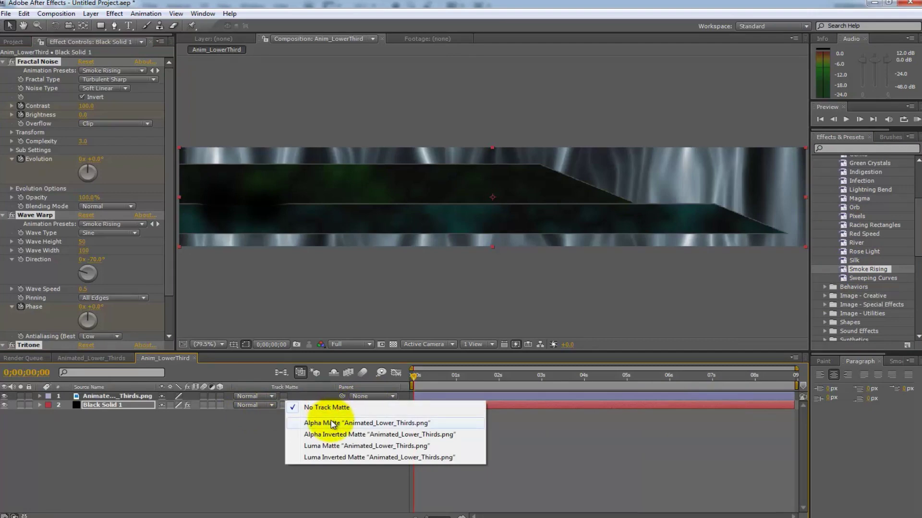
click(333, 424)
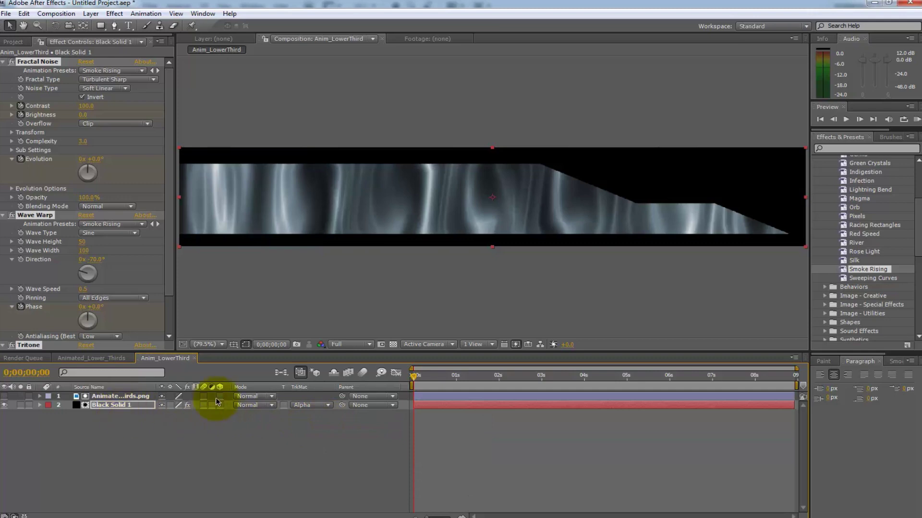
double_click(136, 401)
key(u)
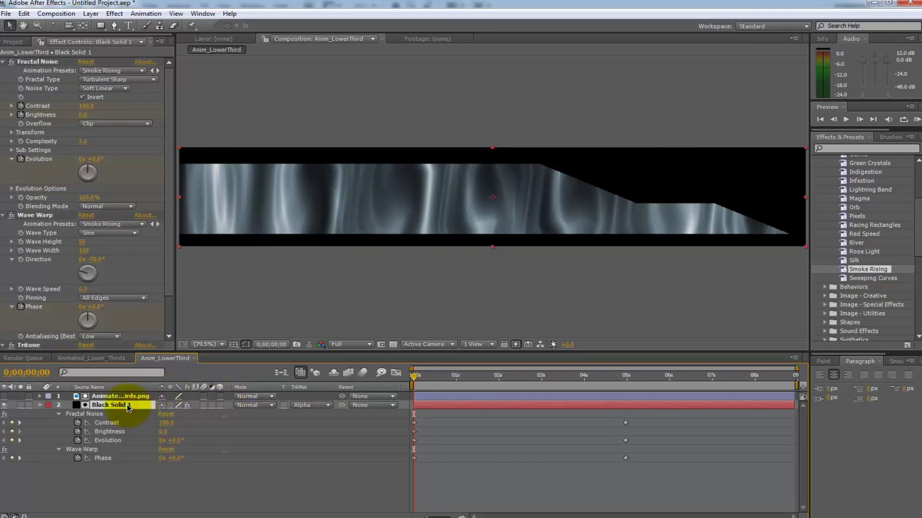
drag(614, 414, 633, 468)
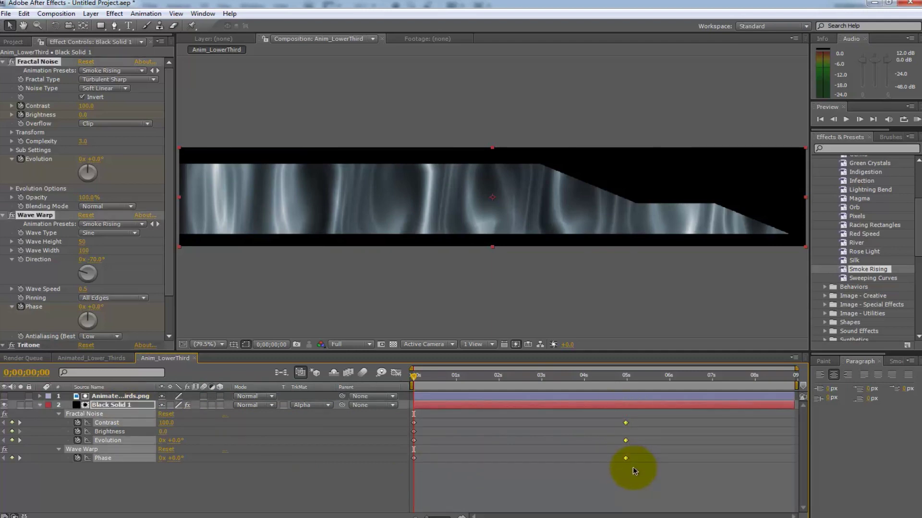
key(End)
drag(625, 440, 770, 447)
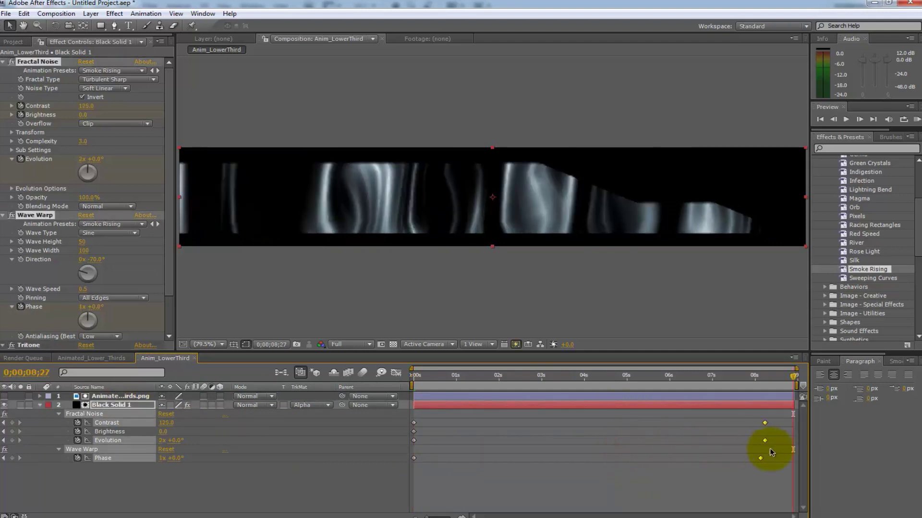
Step: Pre-compose the bars image and Black Solid 1 into one layer named ALTO
click(335, 482)
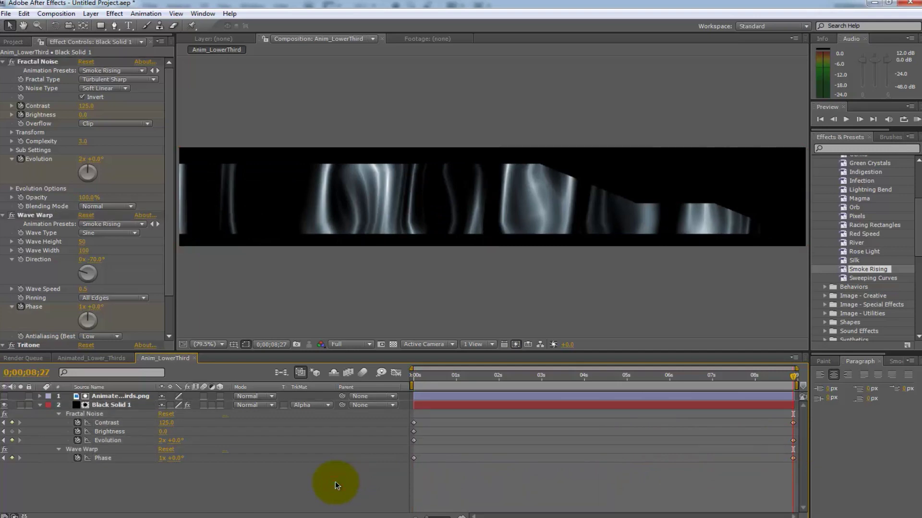
click(112, 408)
shift+click(119, 398)
key(ctrl+shift+c)
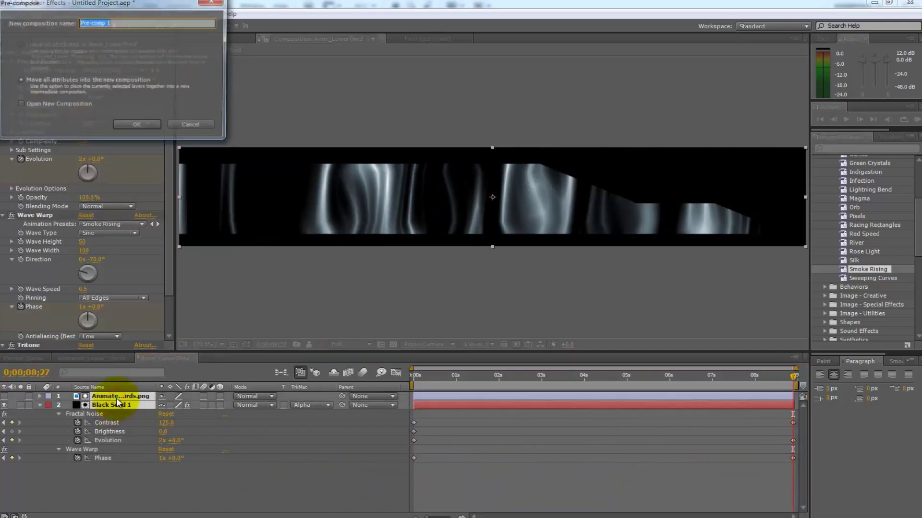
drag(117, 5, 327, 159)
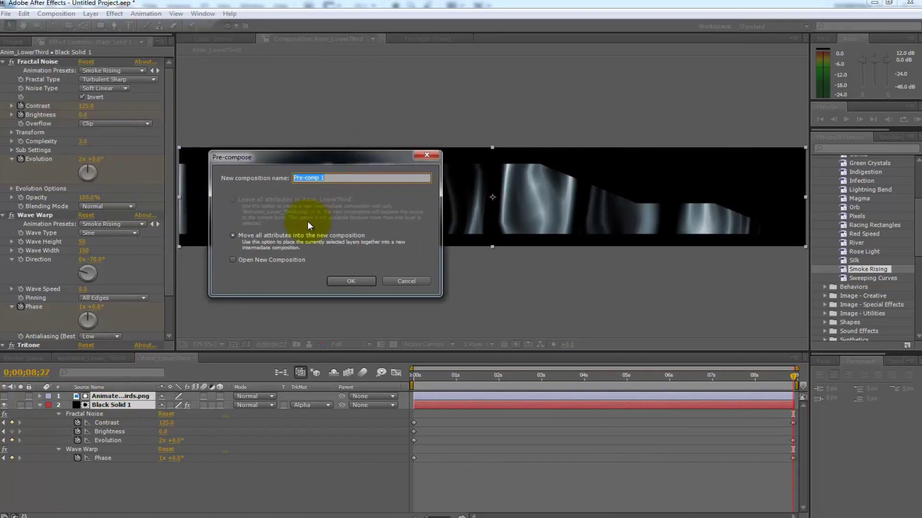
text(ALTO)
key(Return)
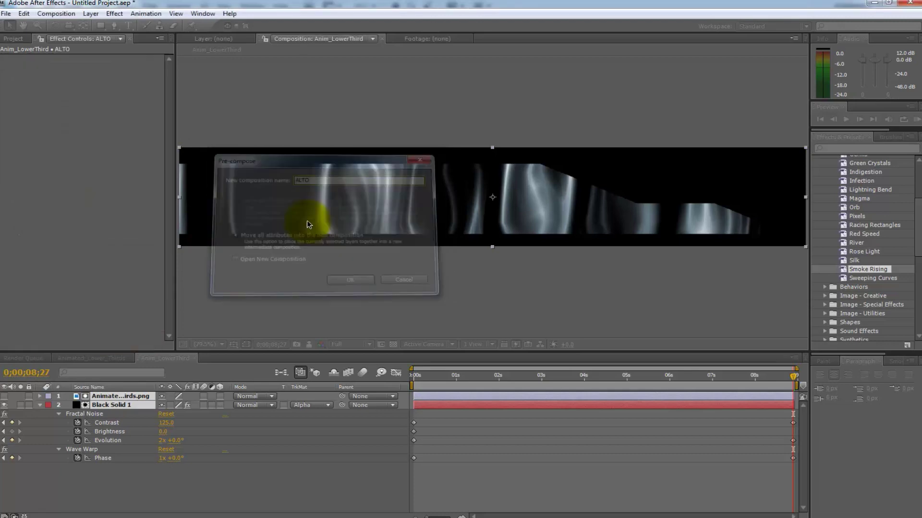
Step: Duplicate ALTO twice and slide the top two copies to start at 2 seconds
click(105, 397)
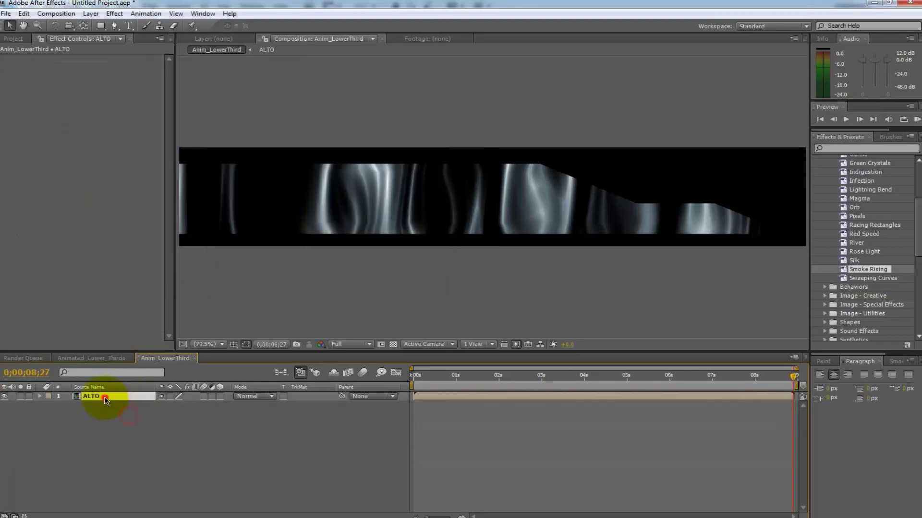
key(ctrl+d)
key(ctrl+d)
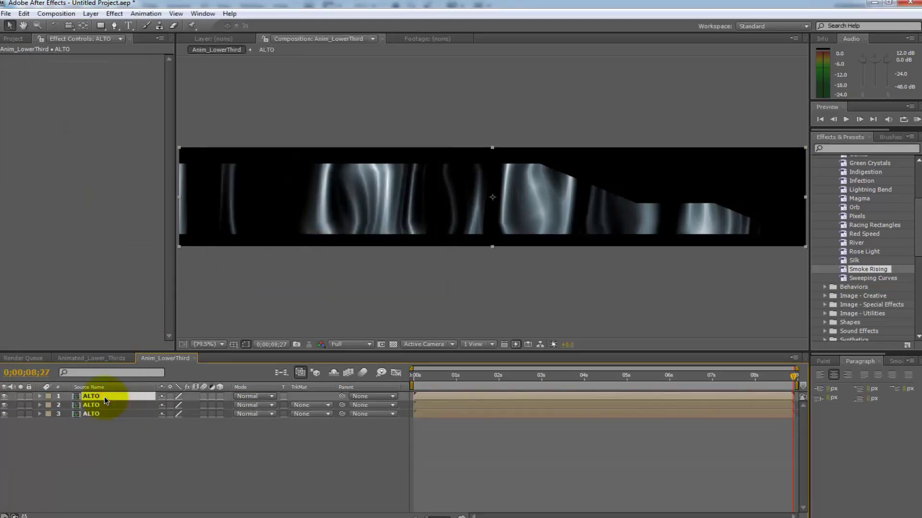
click(123, 450)
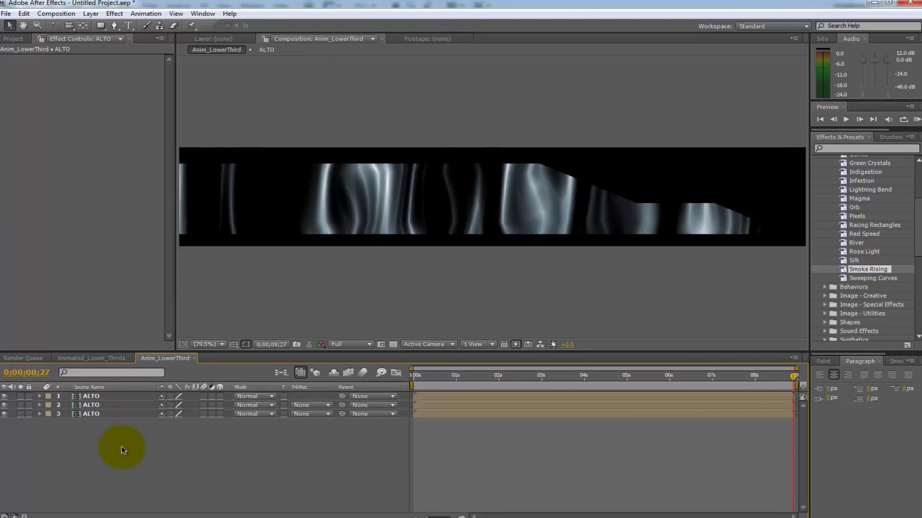
click(37, 373)
text(200)
key(Return)
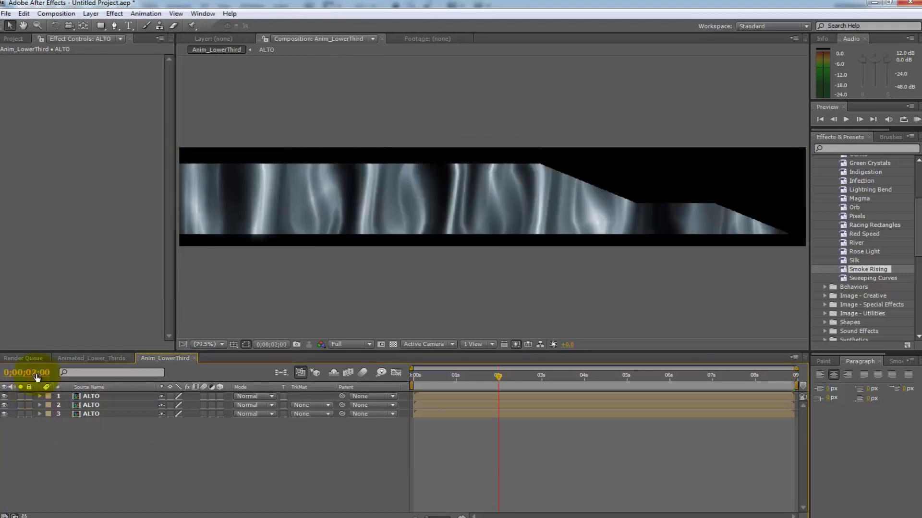
click(91, 397)
shift+click(94, 406)
drag(423, 406, 509, 406)
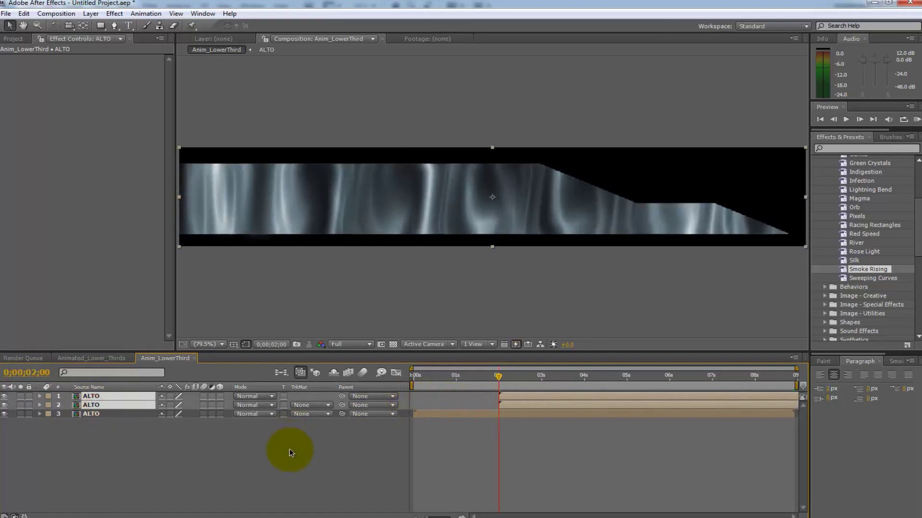
Step: Split the top copy, delete the extra piece, and trim it to span 0–2 seconds
key(End)
click(535, 397)
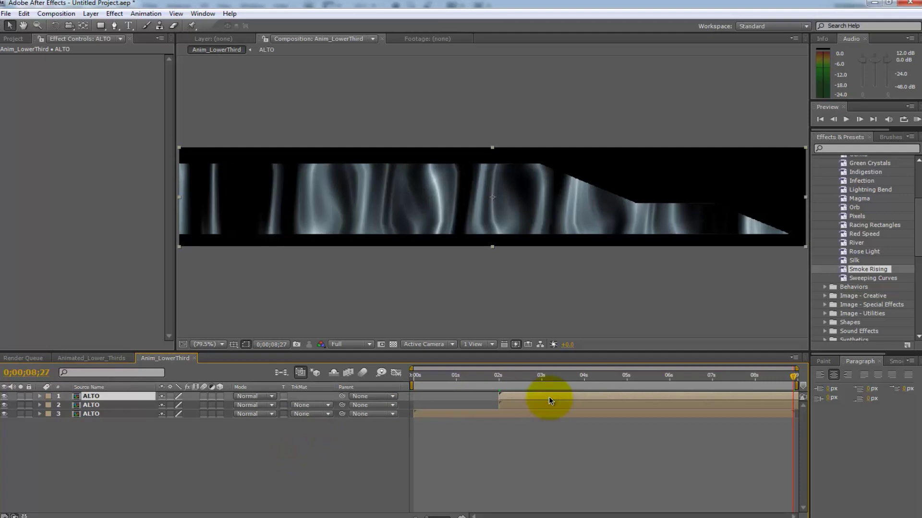
click(23, 13)
click(40, 137)
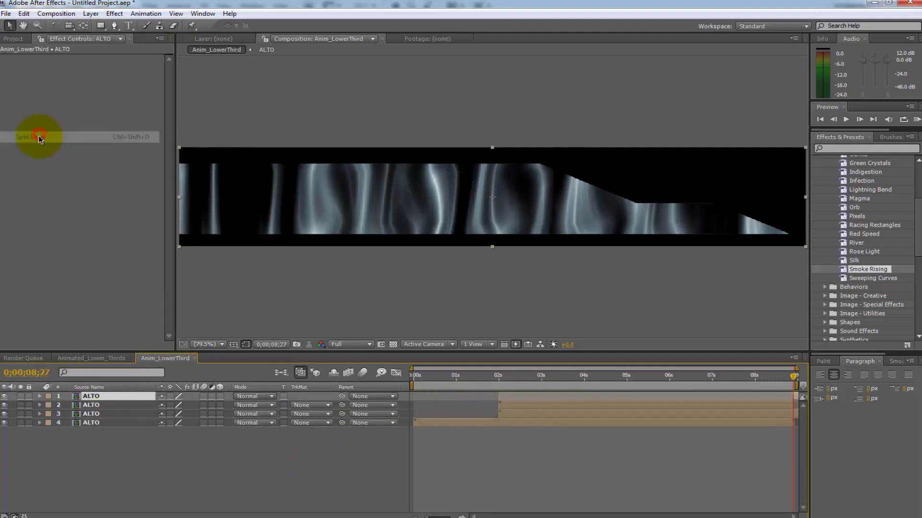
click(92, 405)
key(Delete)
click(683, 396)
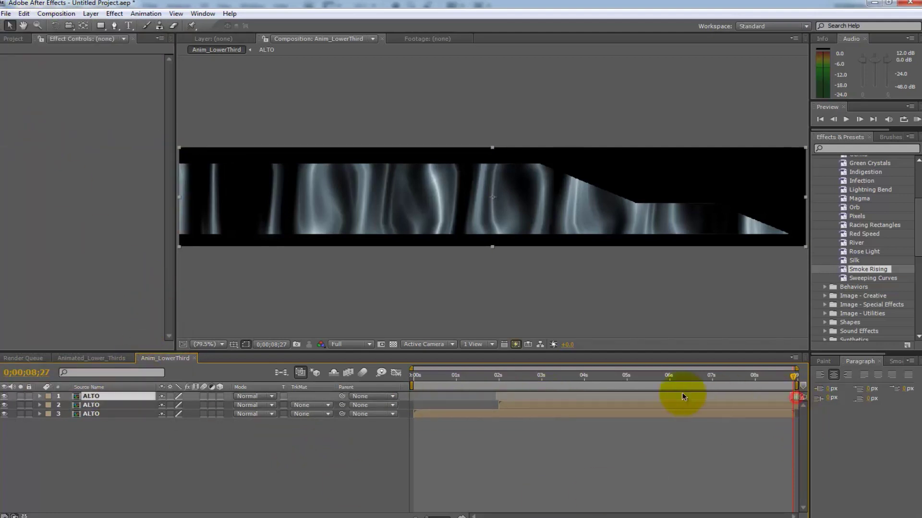
drag(683, 396, 442, 401)
key(Home)
Step: Keyframe the top ALTO layer's Opacity from 100% to 0% by 1;27
click(253, 452)
click(125, 398)
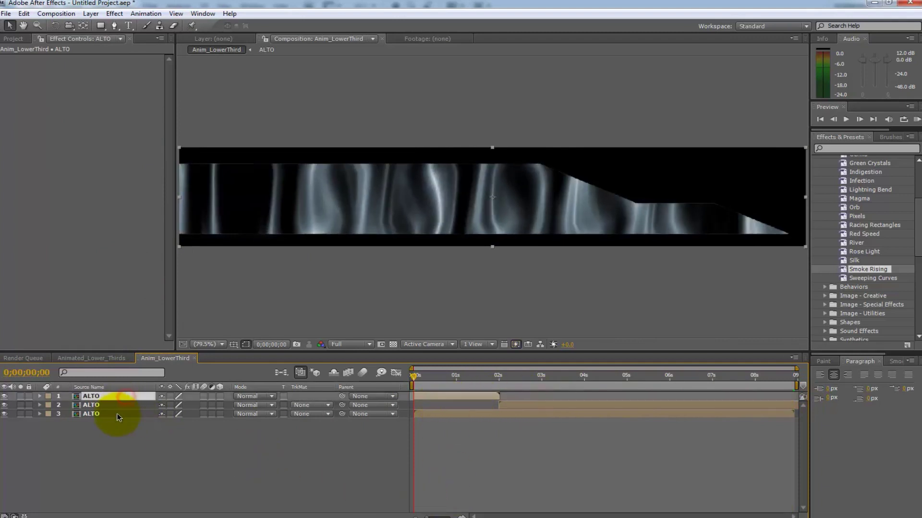
shift+click(118, 415)
key(t)
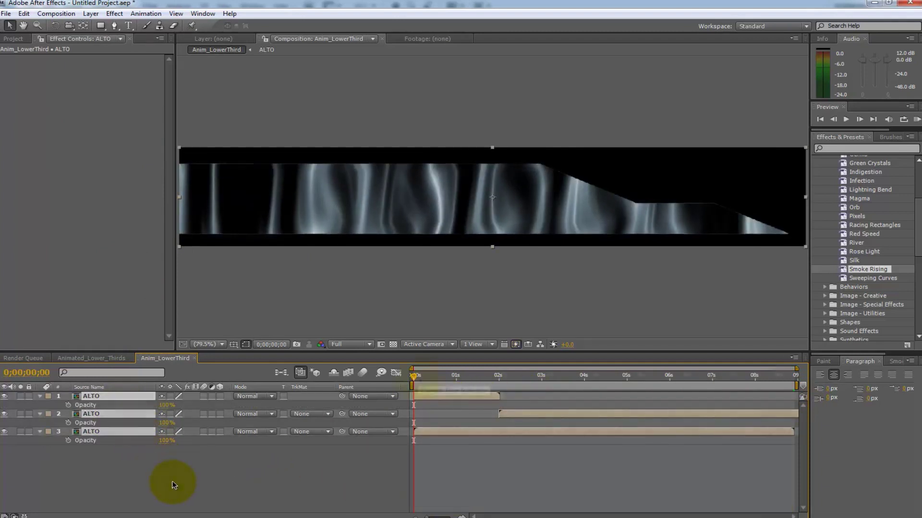
click(68, 405)
drag(414, 376, 463, 384)
drag(166, 405, 118, 405)
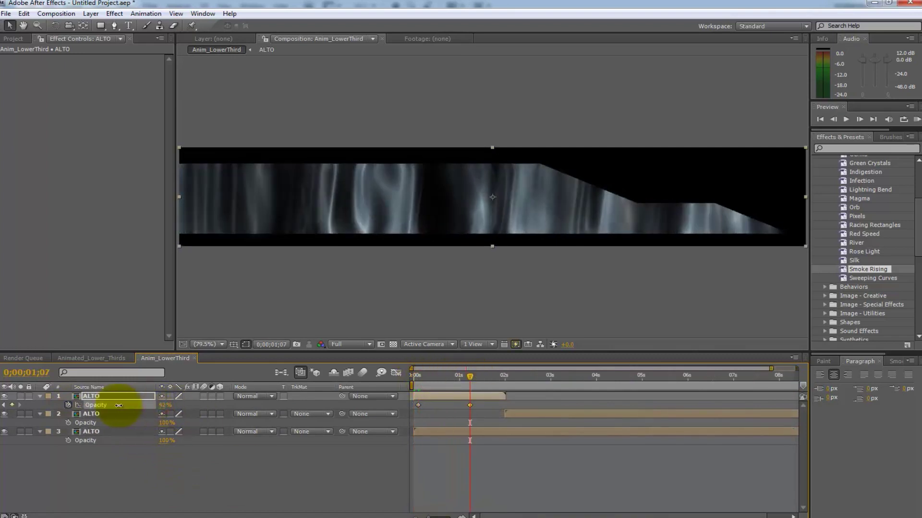
drag(468, 404, 500, 377)
Step: Move the trimmed copy below the full-length one and fade its Opacity to 0% from 2;10 to 4;15
click(512, 383)
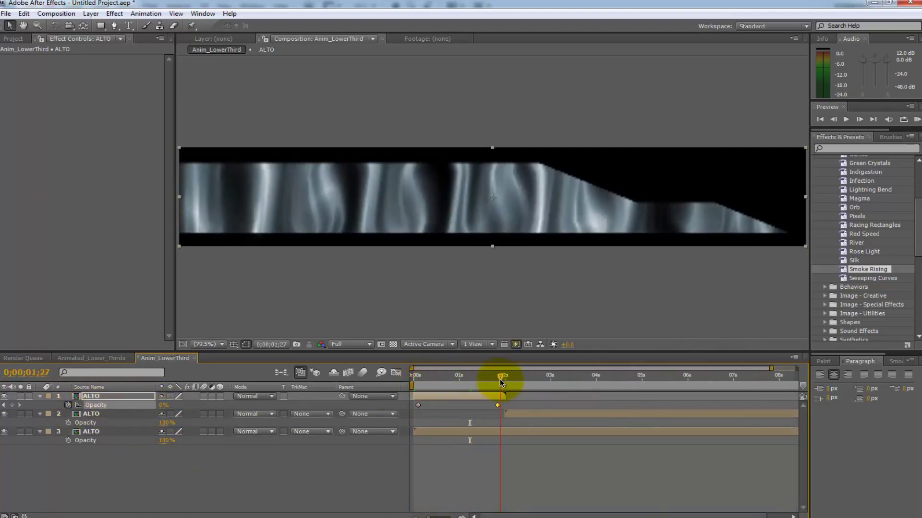
click(514, 414)
drag(105, 424, 101, 437)
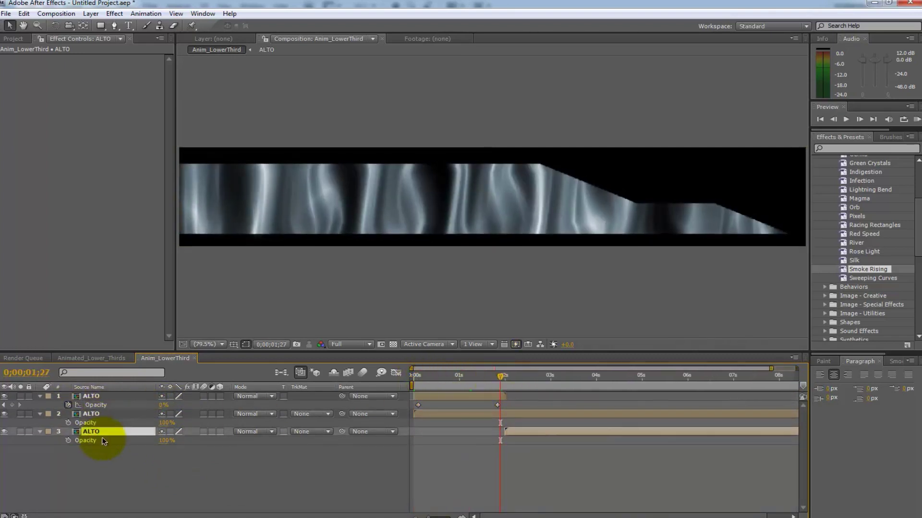
click(94, 413)
click(519, 376)
click(68, 422)
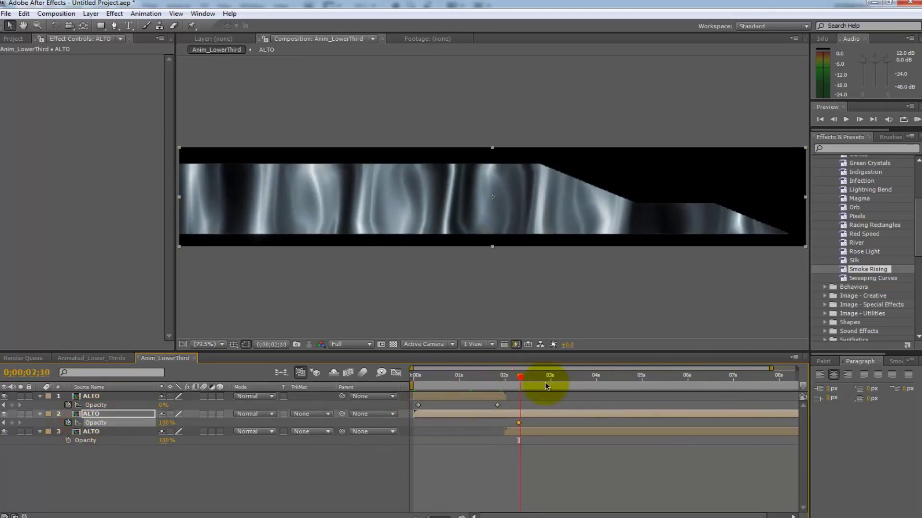
click(619, 377)
drag(167, 422, 43, 429)
click(242, 490)
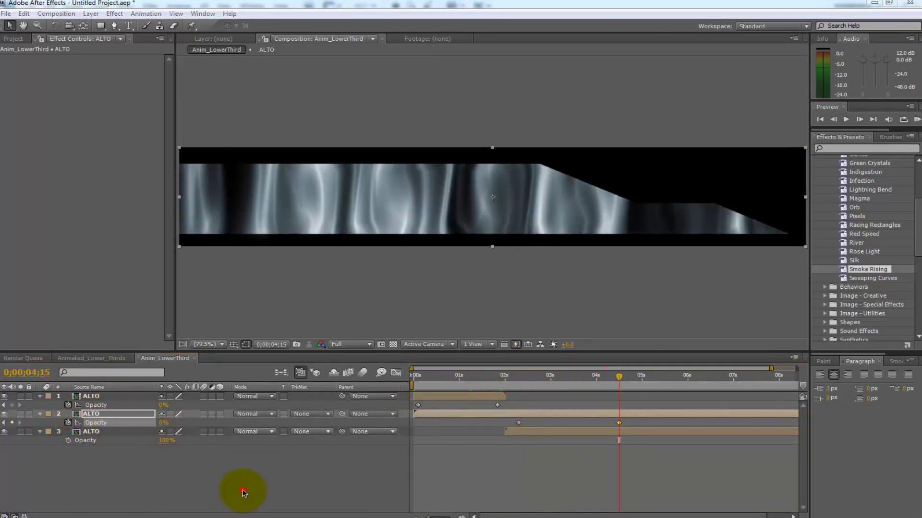
click(406, 384)
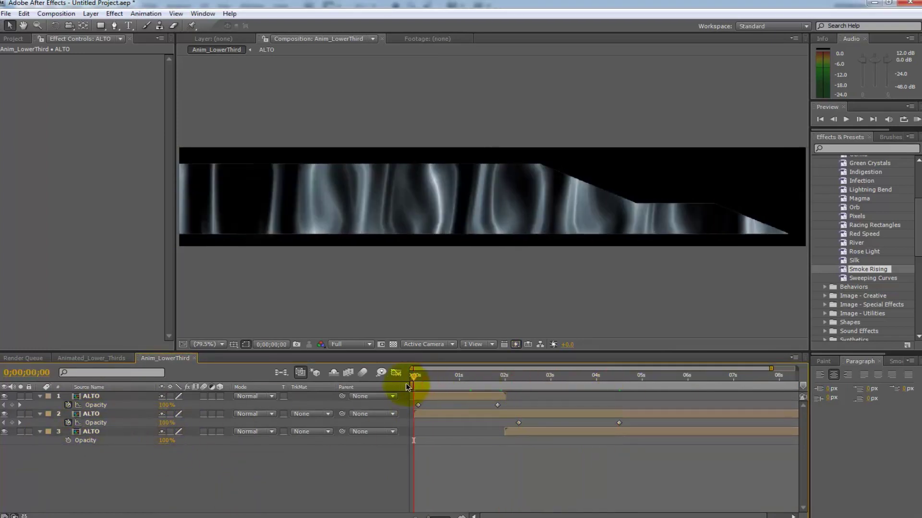
Step: Add the smoke comp to Animated_Lower_Thirds as Anim_LT at position 712, 920
click(91, 359)
click(152, 424)
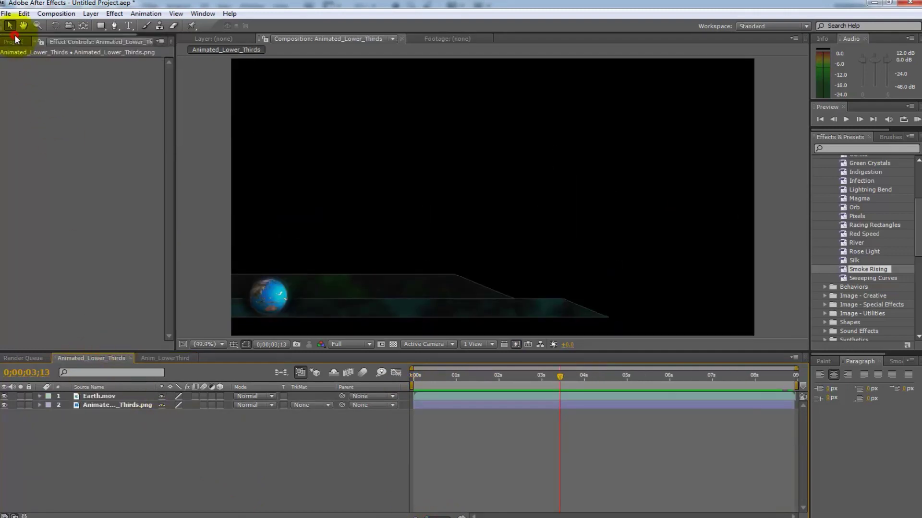
click(14, 41)
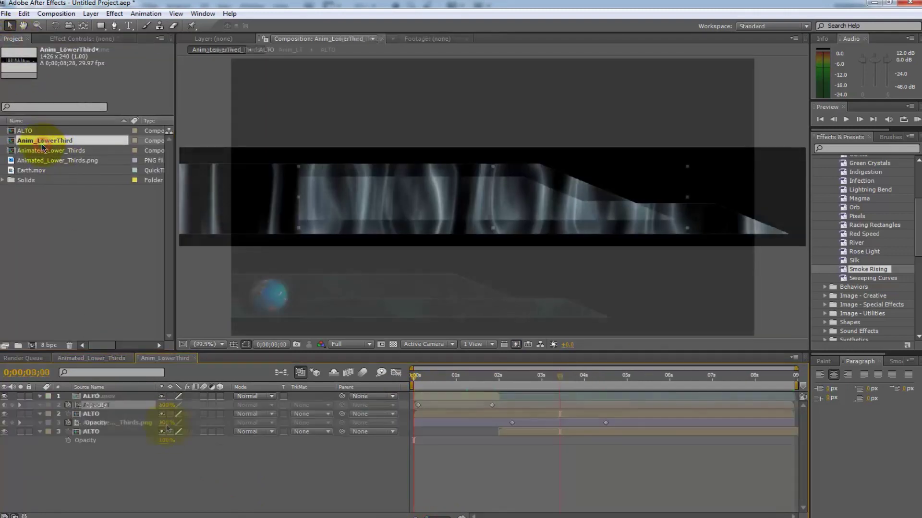
click(168, 431)
click(187, 432)
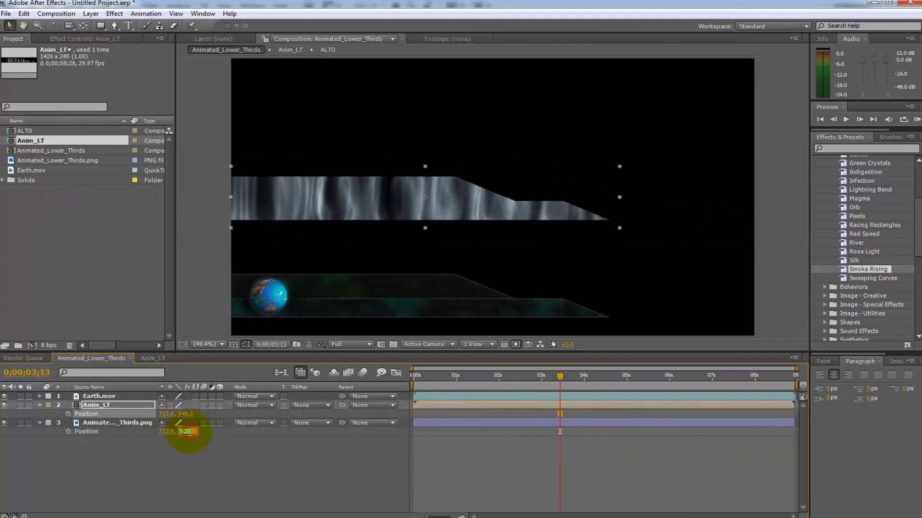
key(Return)
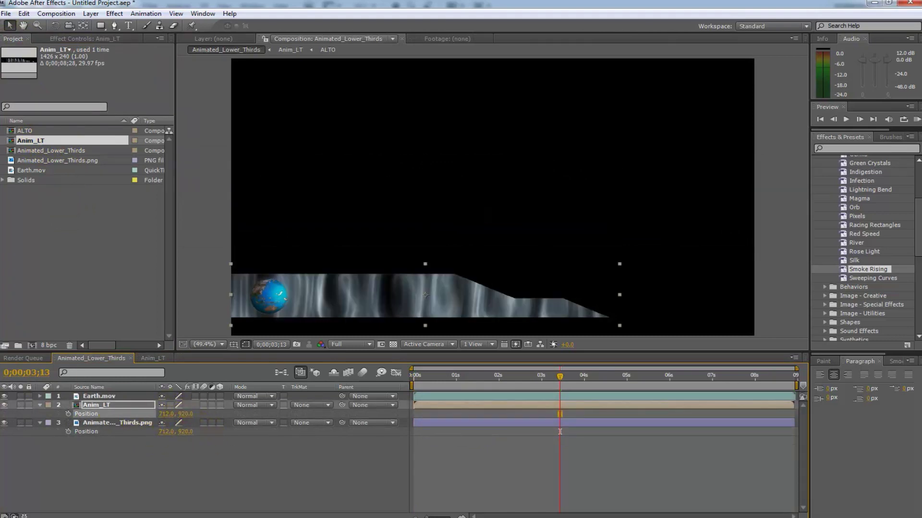
click(156, 449)
Step: Set Anim_LT to Overlay blending and lower its opacity
click(270, 405)
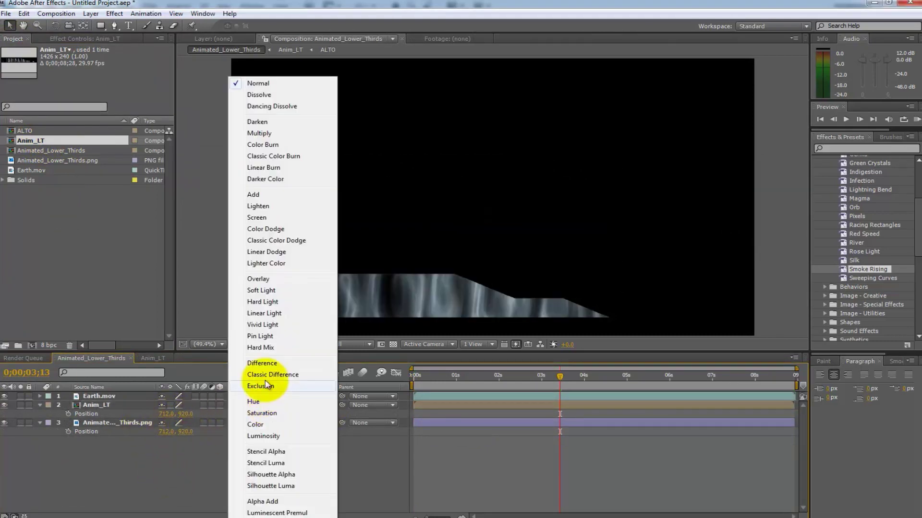
click(258, 278)
click(107, 405)
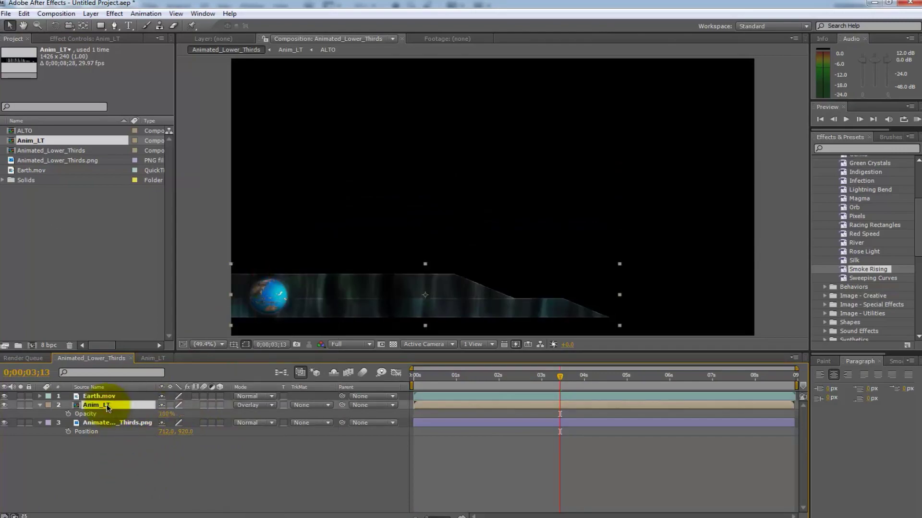
drag(163, 414, 166, 417)
drag(166, 418, 174, 458)
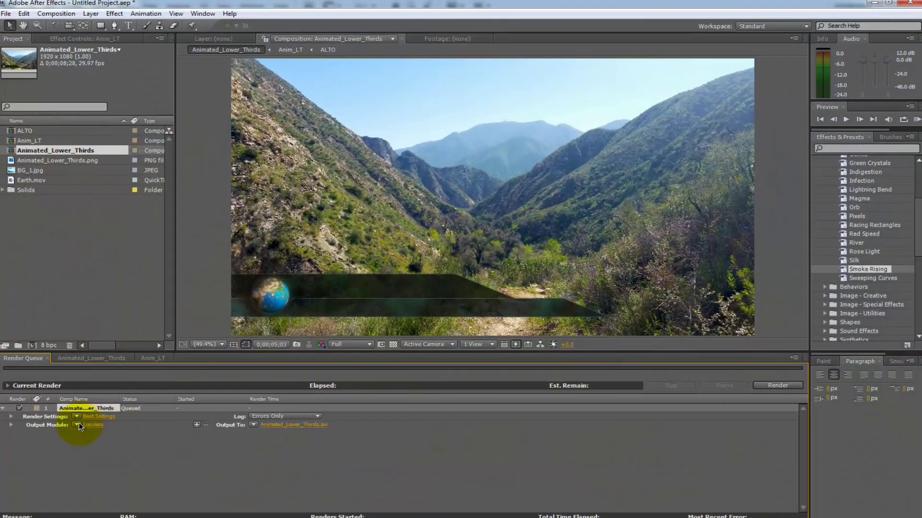
Step: Change the Lossless output module to QuickTime Movie with Animation compression at Most (100) quality
click(90, 425)
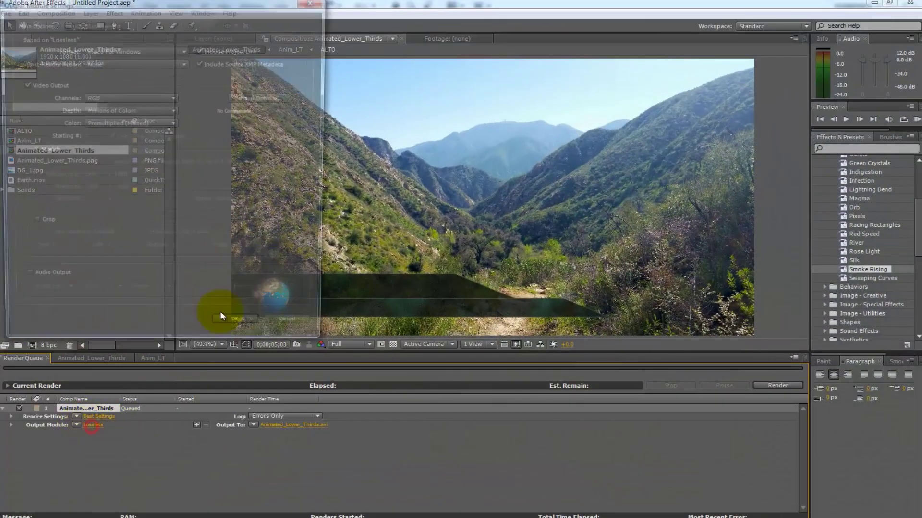
click(183, 49)
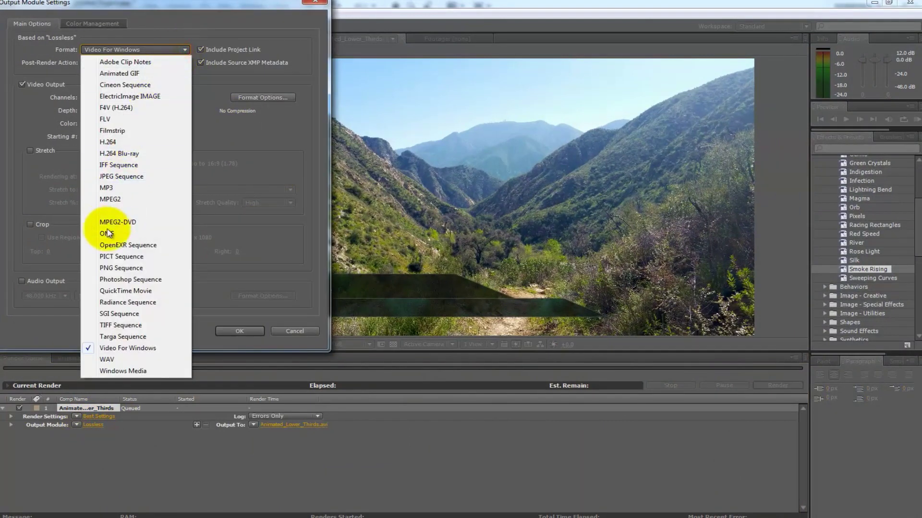
click(117, 292)
click(259, 97)
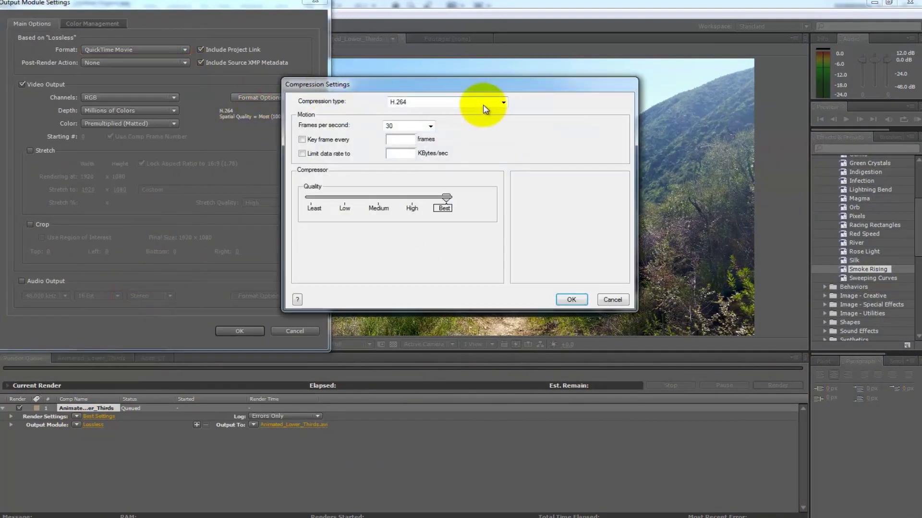
click(486, 104)
click(460, 117)
click(571, 299)
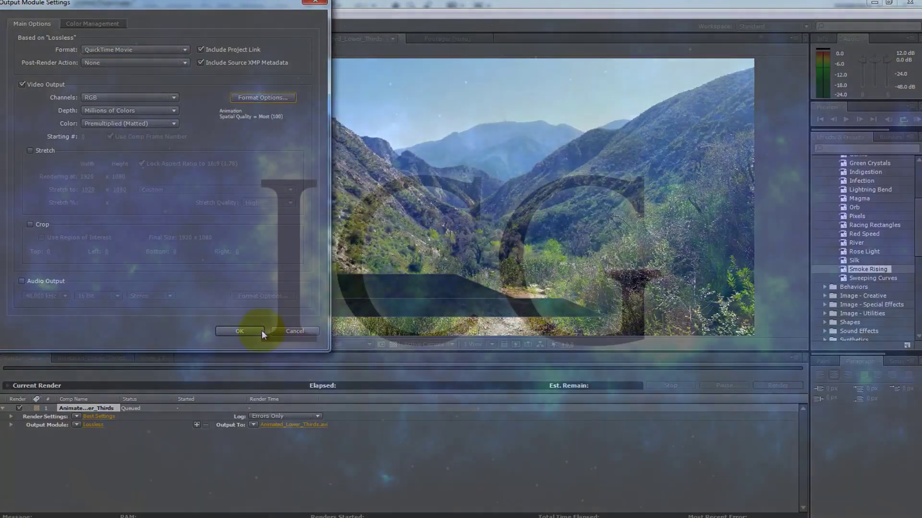